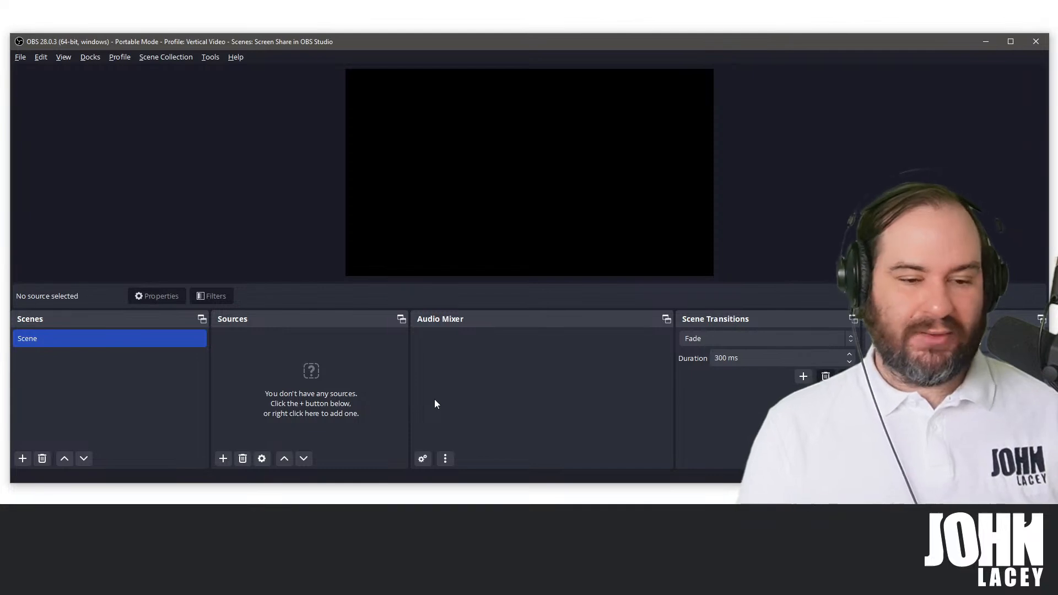
Add a new Window Capture source named "Chrome Browser" to the scene.
{"action": "left_click", "coordinate": [224, 458]}
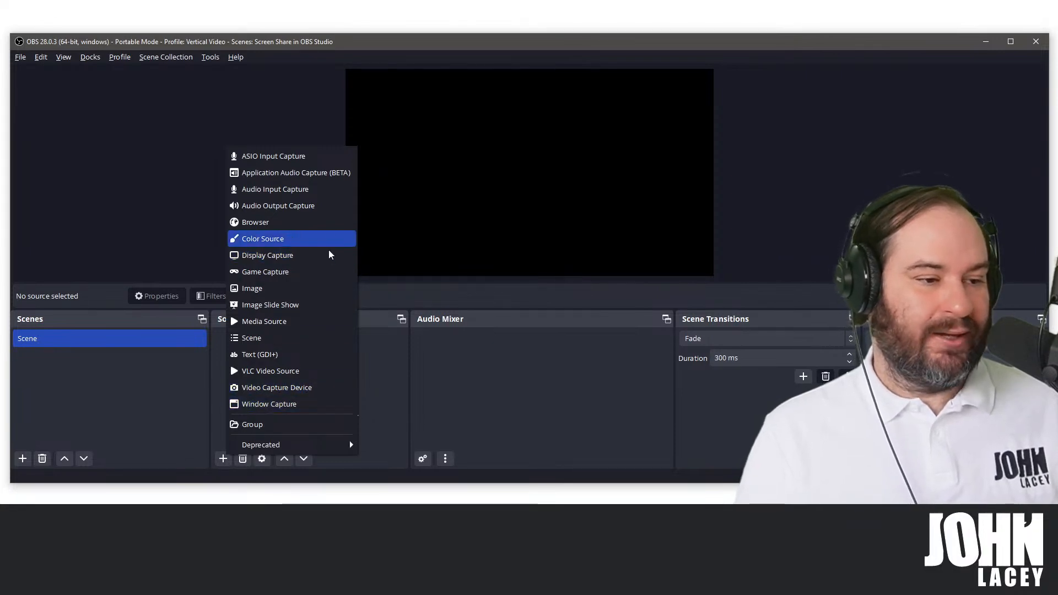
{"action": "left_click", "coordinate": [341, 411]}
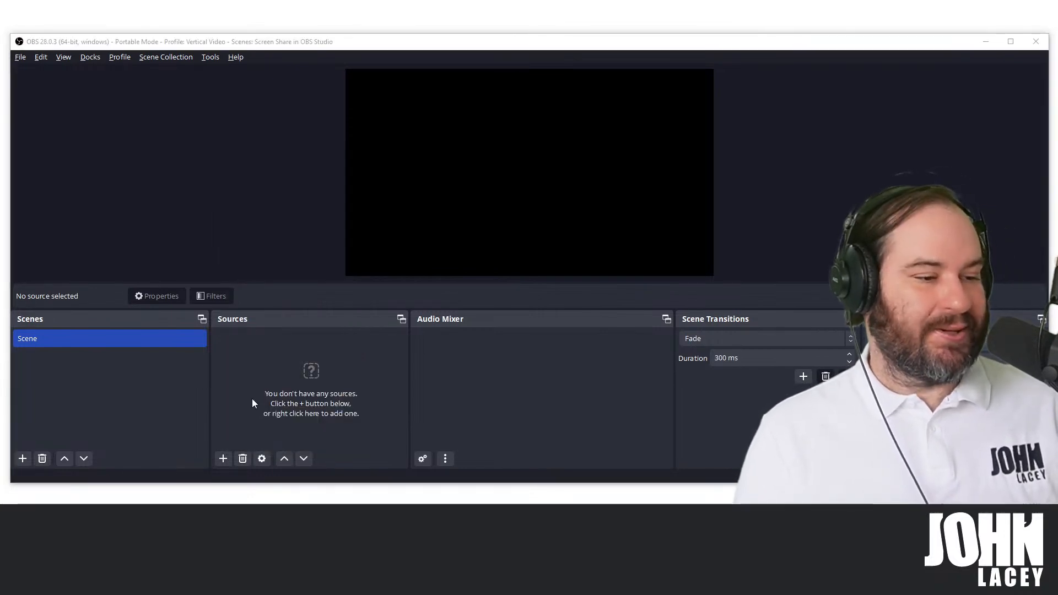
{"action": "left_click", "coordinate": [229, 458]}
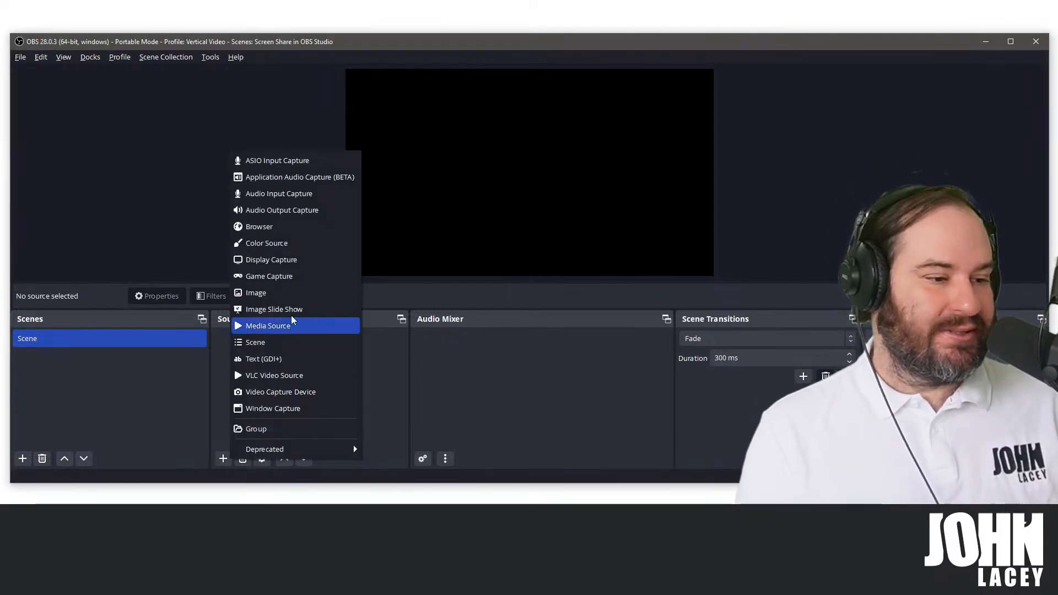
{"action": "left_click", "coordinate": [313, 409]}
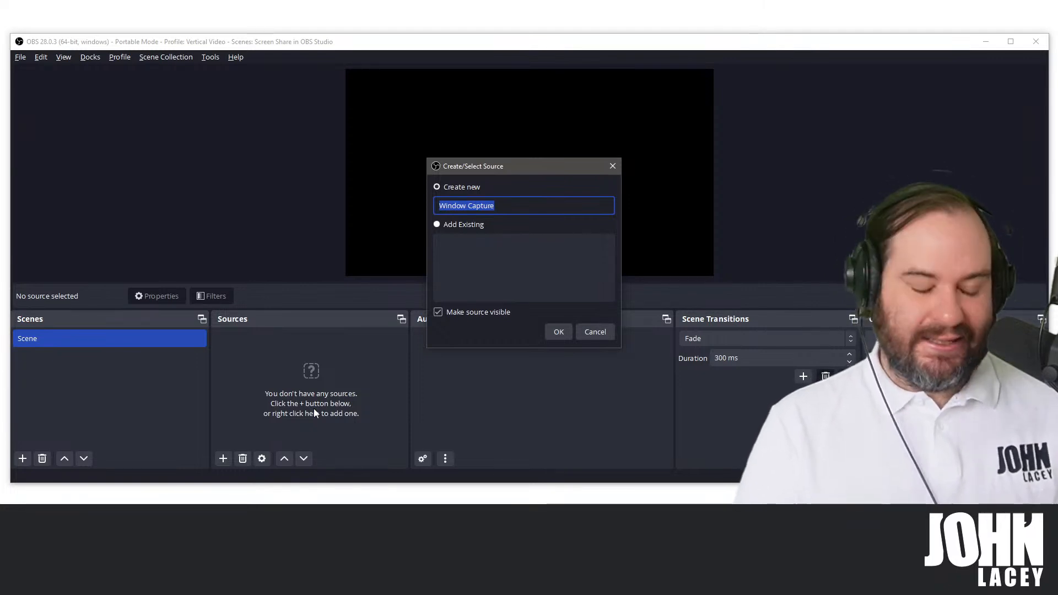
{"action": "type", "text": "Chrome"}
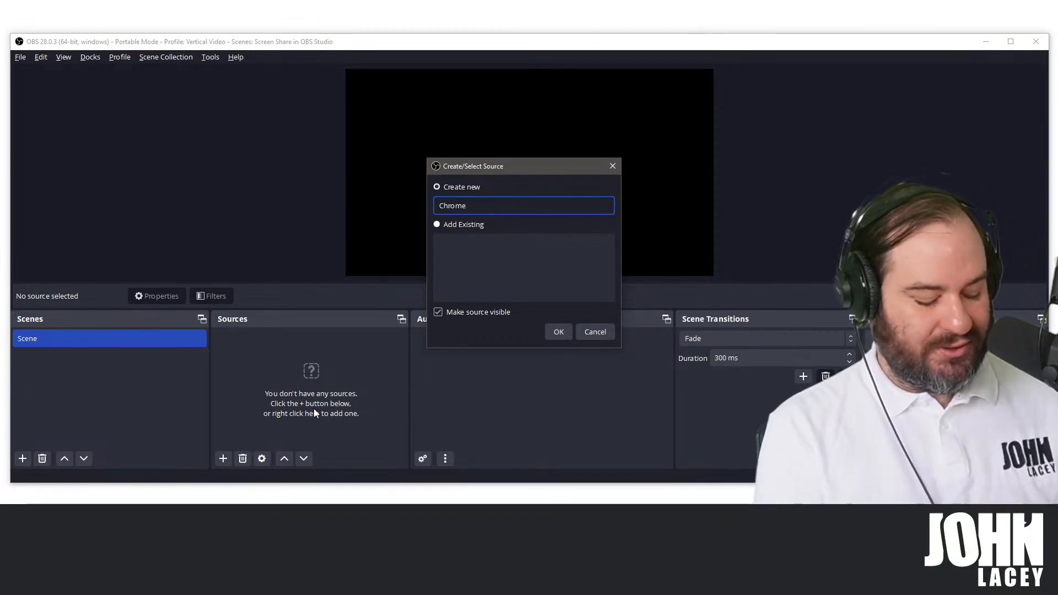
{"action": "type", "text": " Browser"}
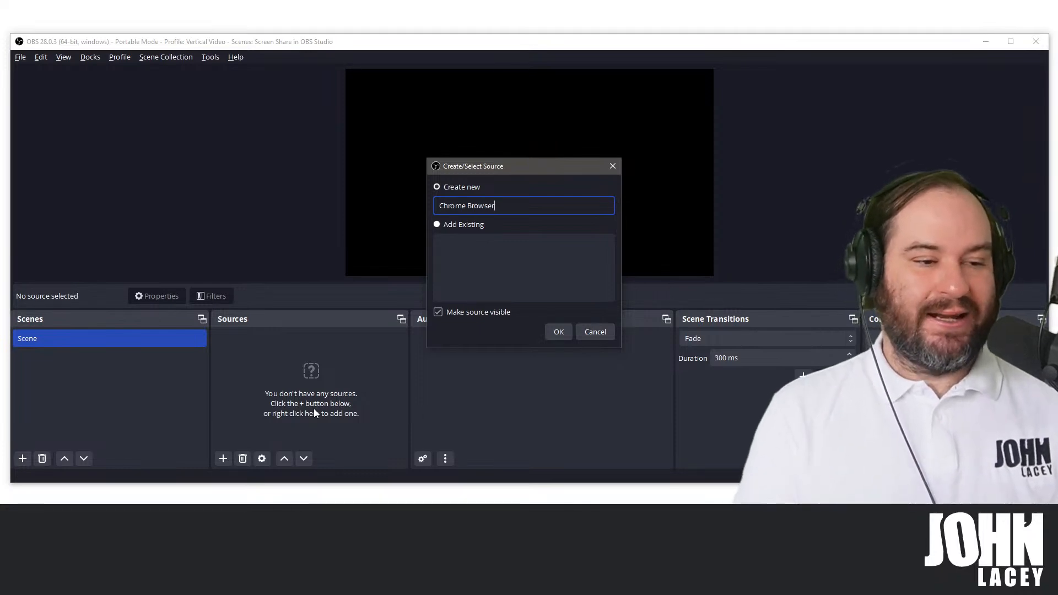
{"action": "left_click", "coordinate": [556, 325]}
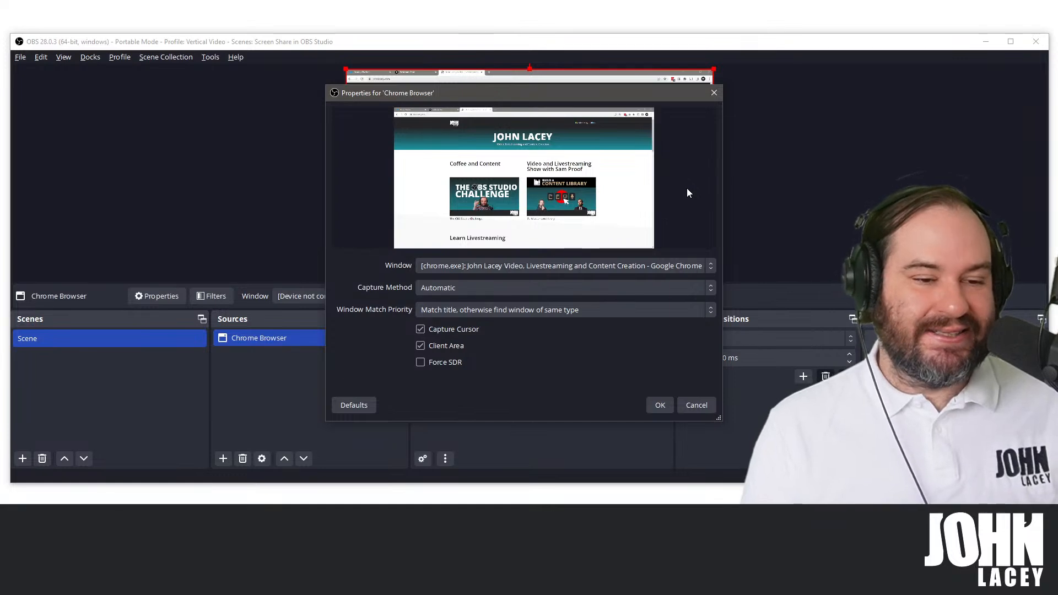
Switch the captured window to [CalculatorApp.exe]: Calculator and back to the Google Chrome window.
{"action": "left_click", "coordinate": [695, 266]}
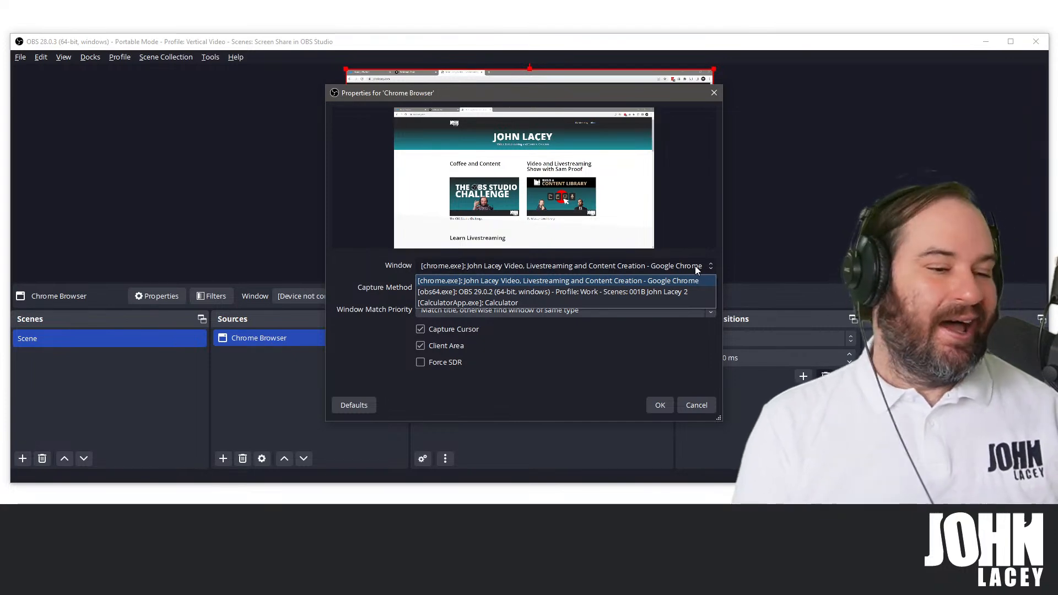
{"action": "left_click", "coordinate": [692, 303]}
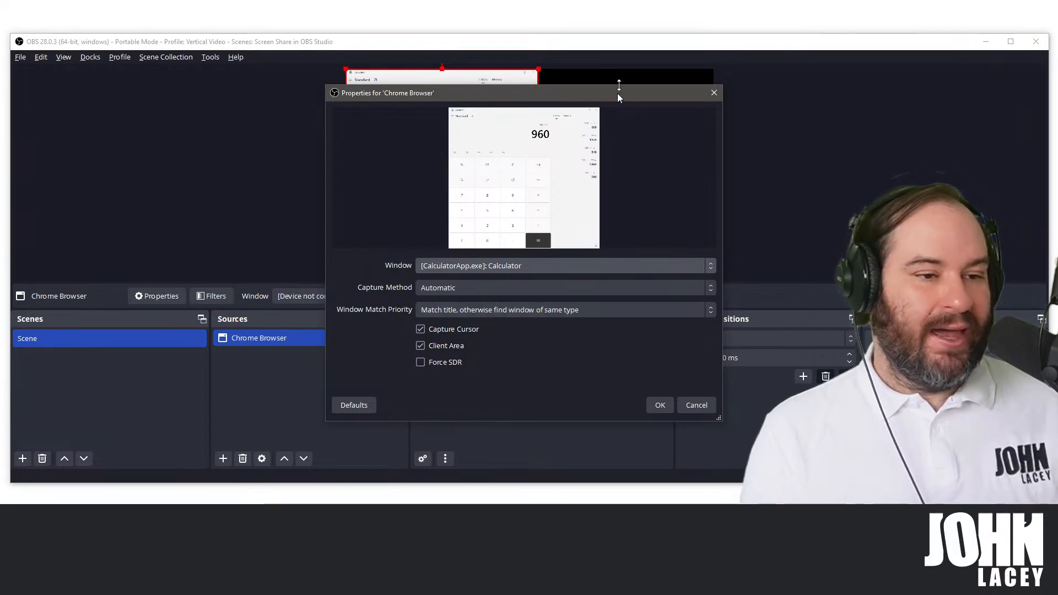
{"action": "left_click_drag", "start_coordinate": [623, 100], "coordinate": [862, 77]}
{"action": "left_click", "coordinate": [812, 251]}
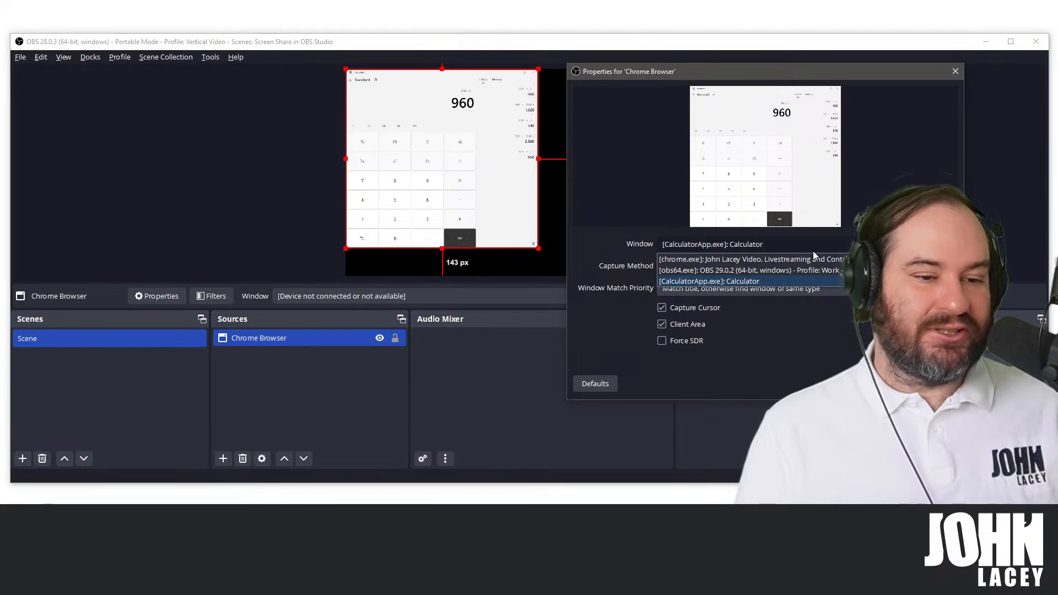
{"action": "left_click", "coordinate": [814, 260]}
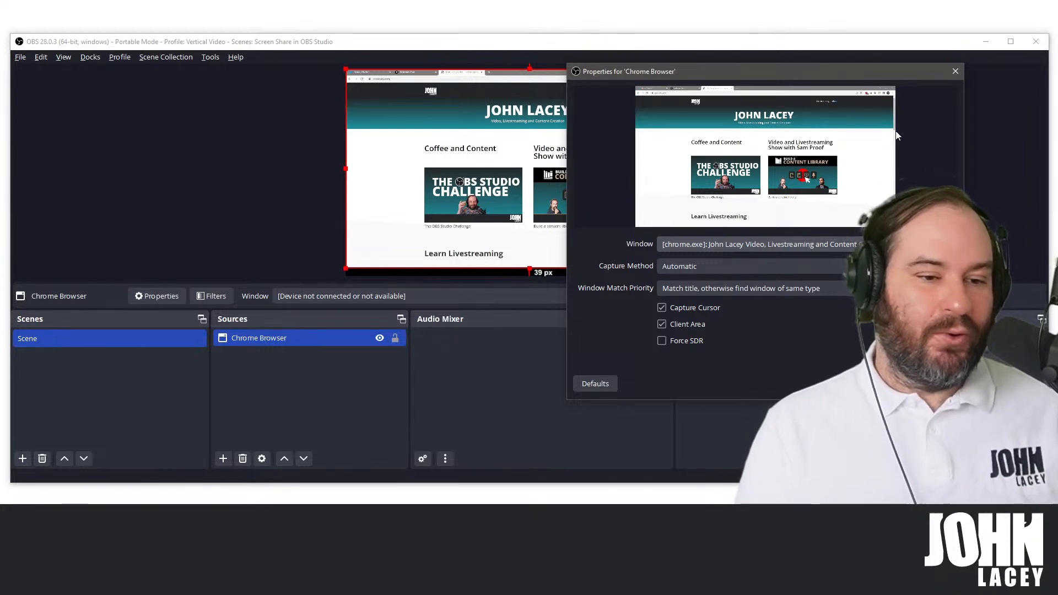
Restore the captured Chrome window to its smaller size and maximize it again.
{"action": "left_click", "coordinate": [885, 88]}
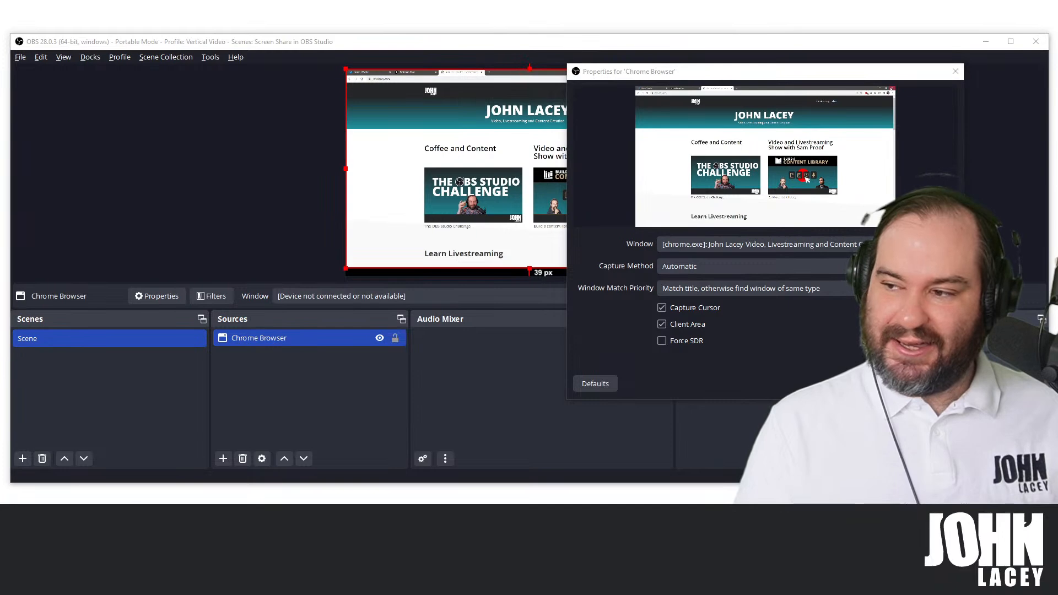
{"action": "left_click", "coordinate": [885, 89]}
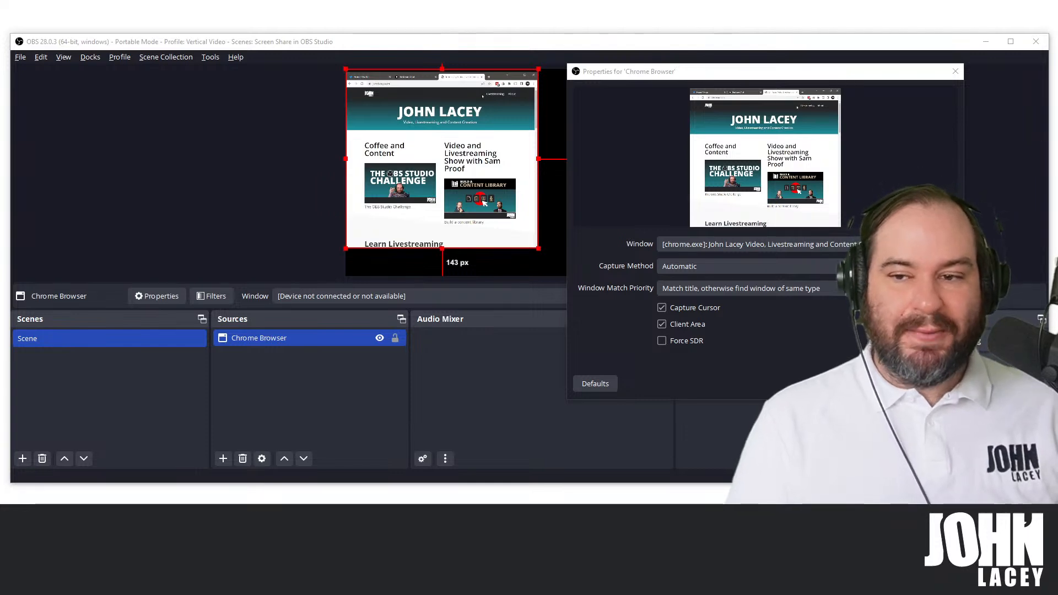
{"action": "left_click", "coordinate": [525, 75]}
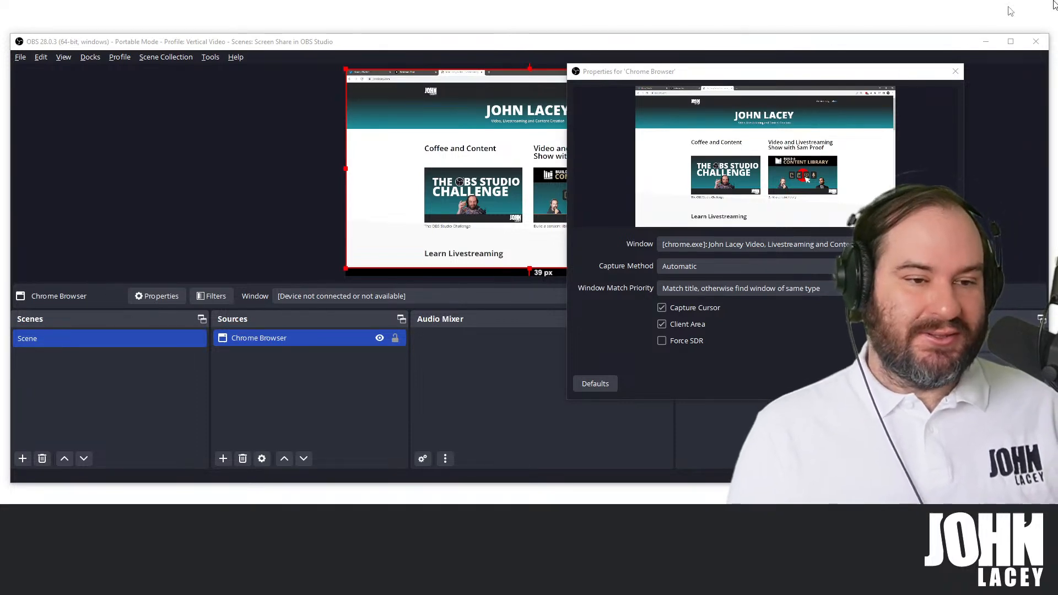
Review the capture method and window match priority choices, and accept the Chrome Browser source's properties.
{"action": "left_click_drag", "start_coordinate": [856, 74], "coordinate": [602, 75]}
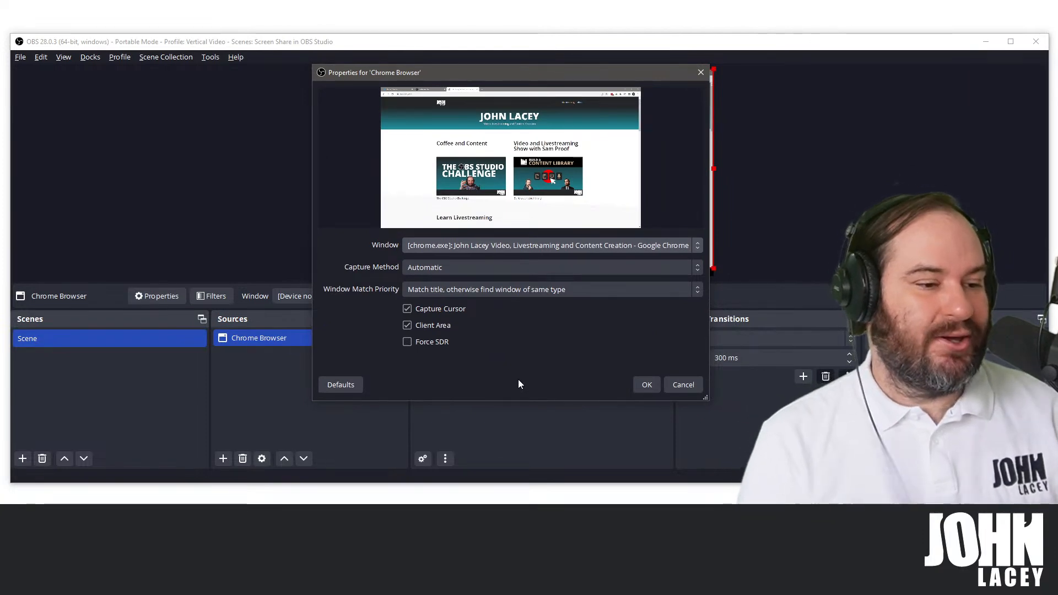
{"action": "left_click", "coordinate": [656, 272]}
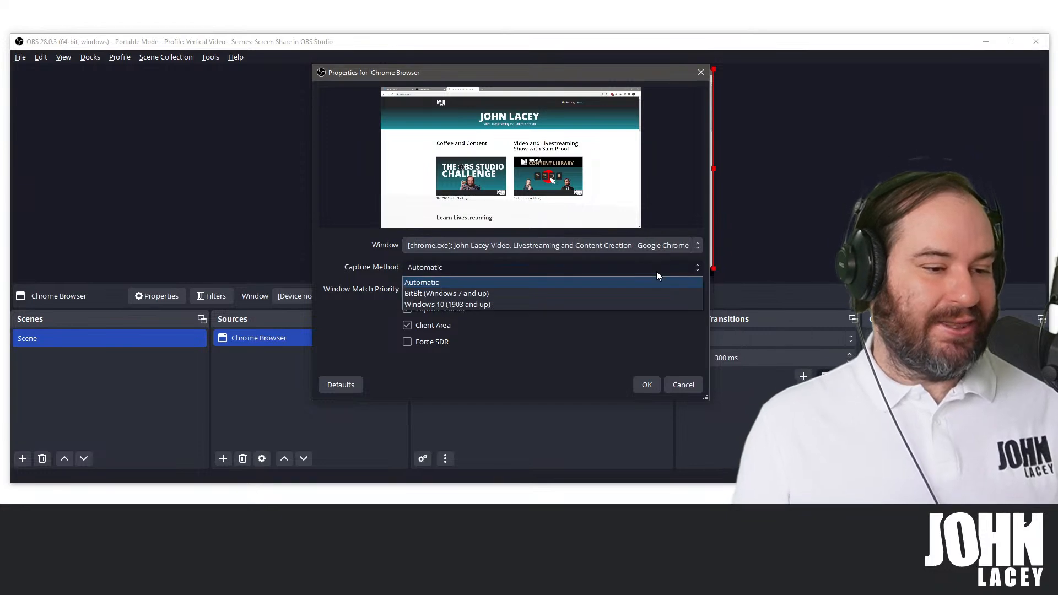
{"action": "left_click", "coordinate": [656, 273]}
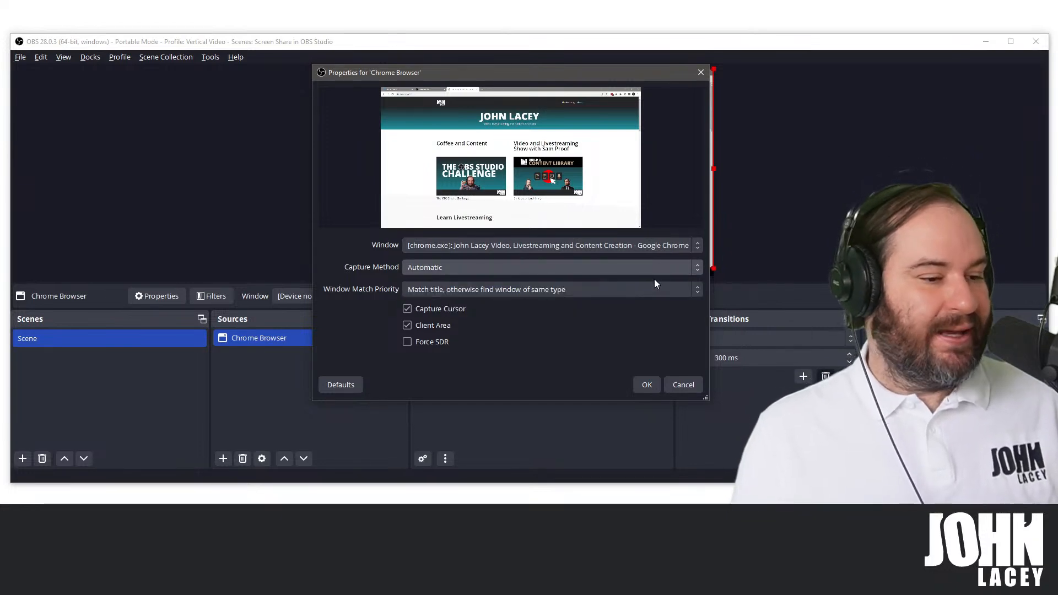
{"action": "left_click", "coordinate": [655, 287]}
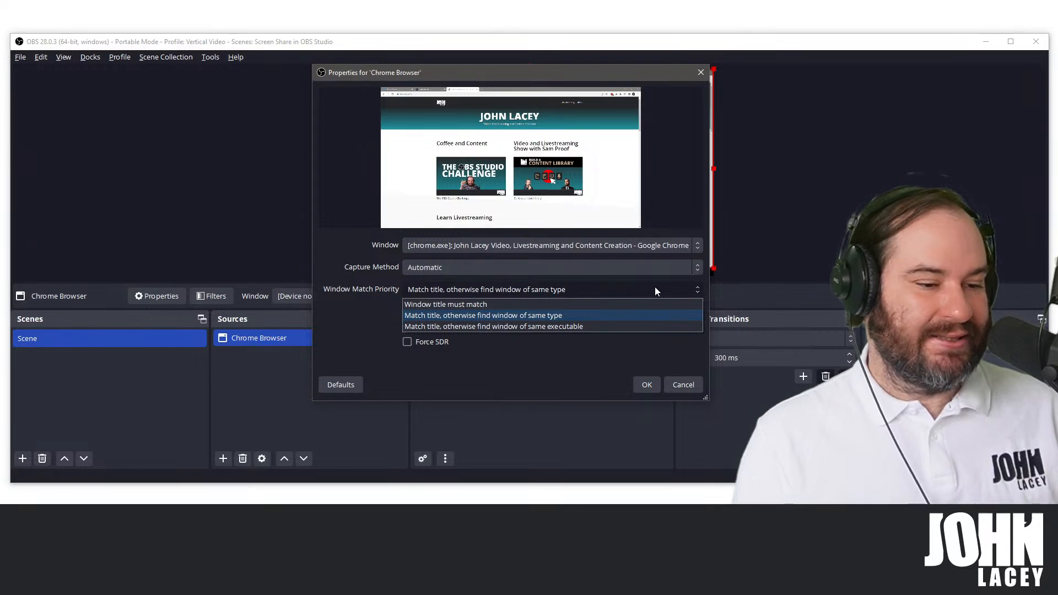
{"action": "left_click", "coordinate": [655, 287]}
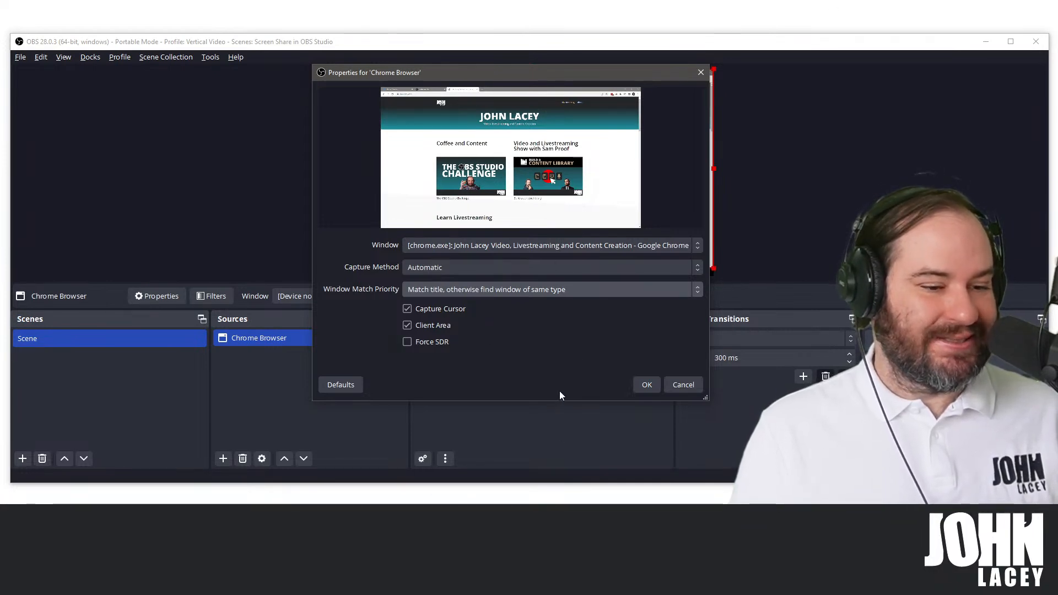
{"action": "key", "text": "alt+Tab"}
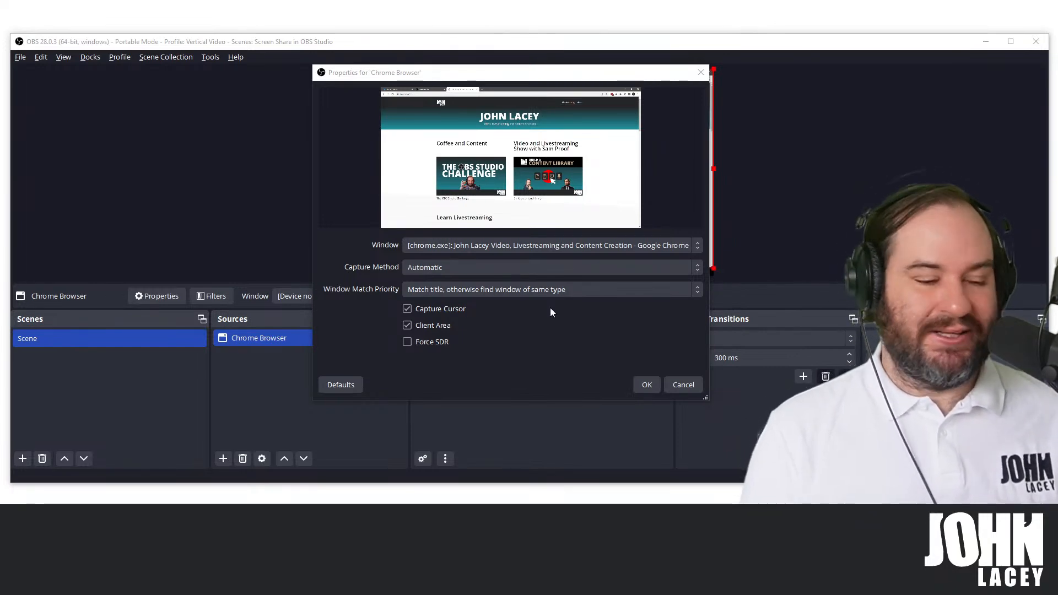
{"action": "left_click", "coordinate": [649, 388]}
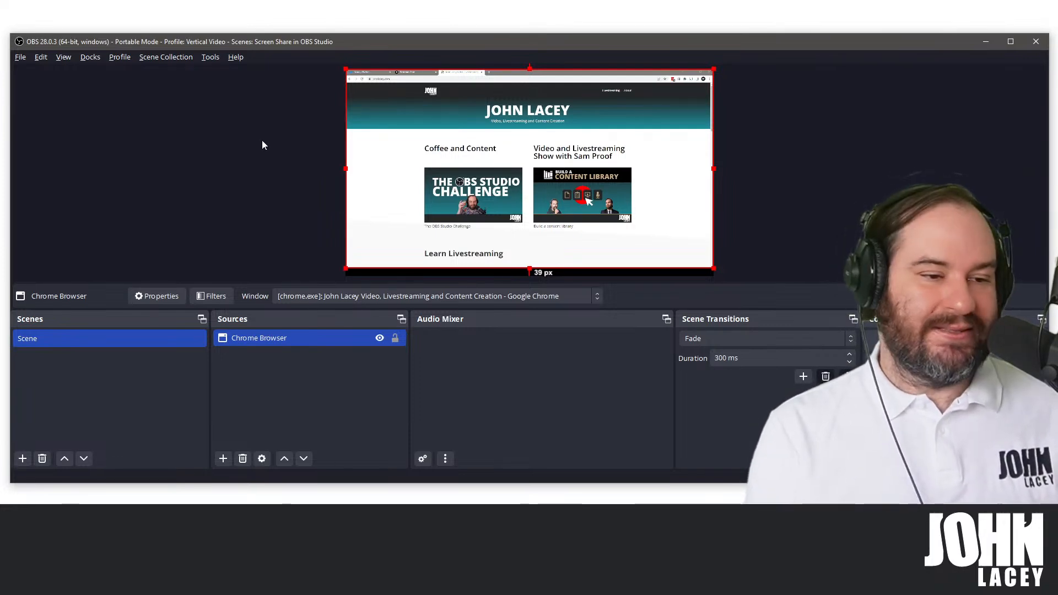
Hide the Chrome Browser source in the scene and deselect it.
{"action": "left_click", "coordinate": [225, 458]}
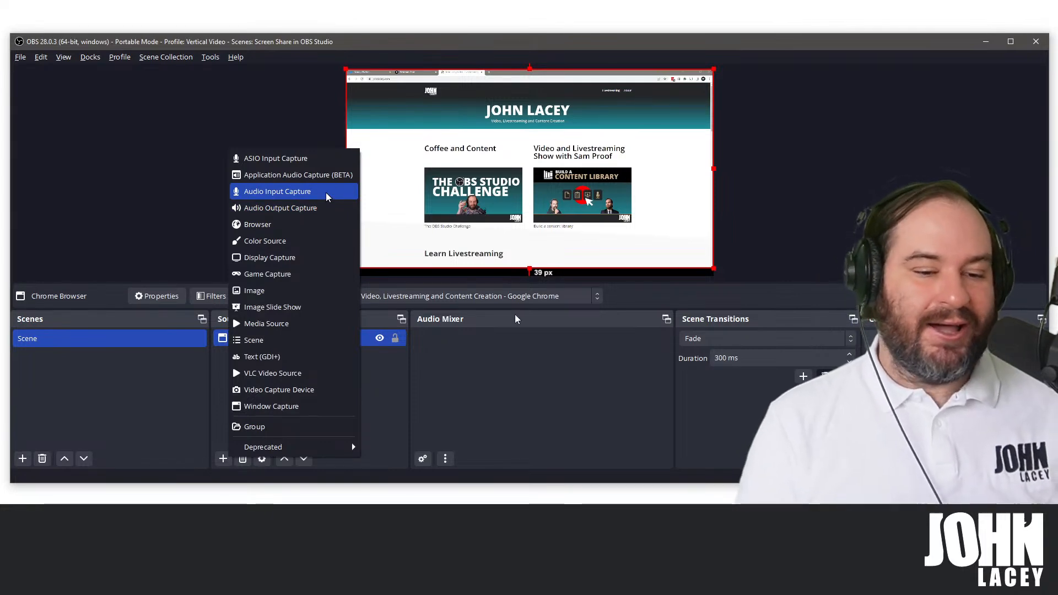
{"action": "left_click", "coordinate": [573, 396]}
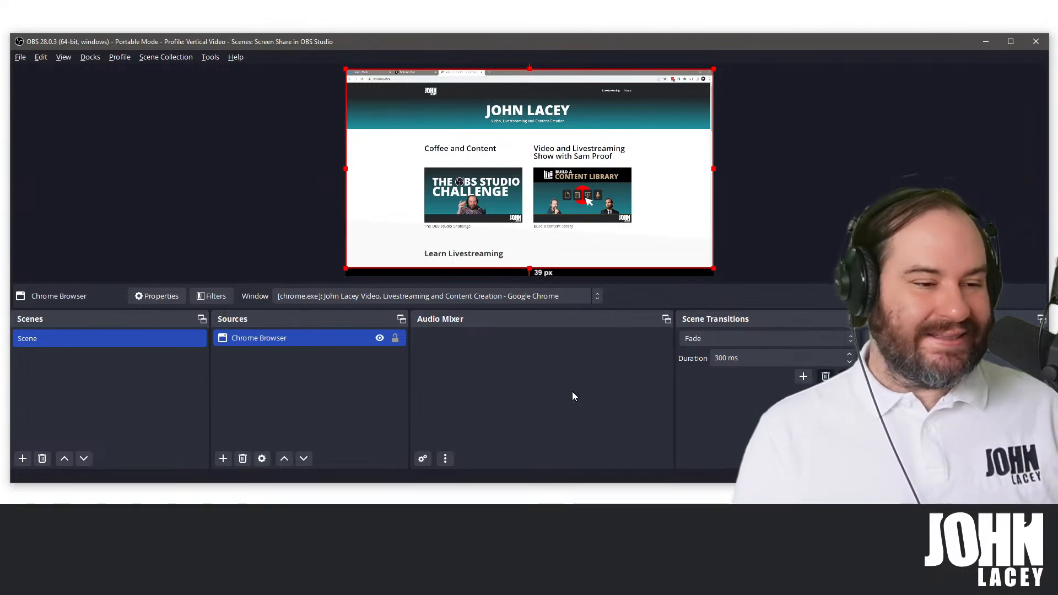
{"action": "left_click", "coordinate": [379, 338]}
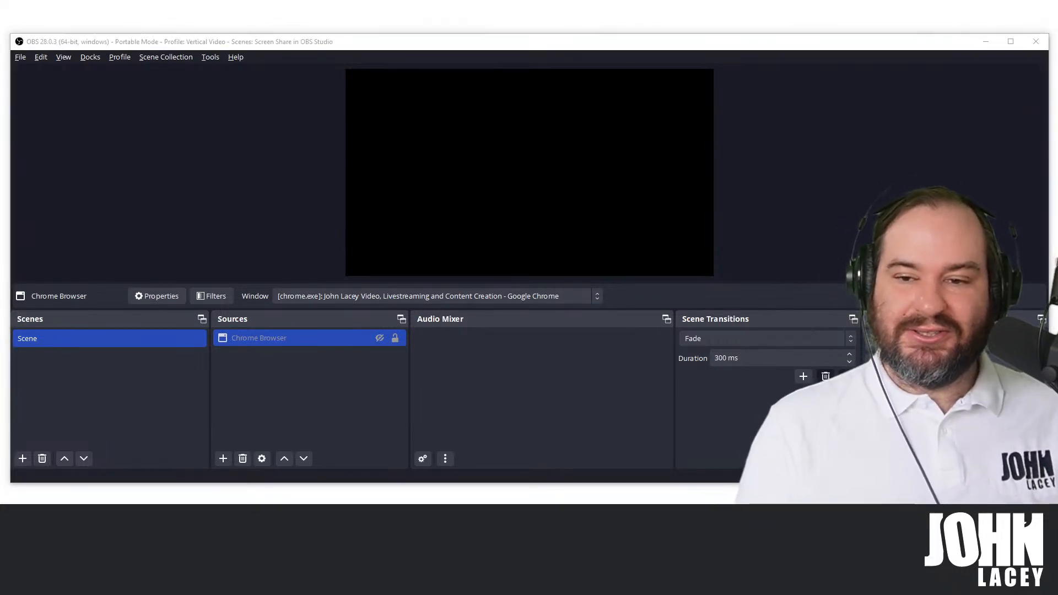
{"action": "left_click", "coordinate": [302, 432]}
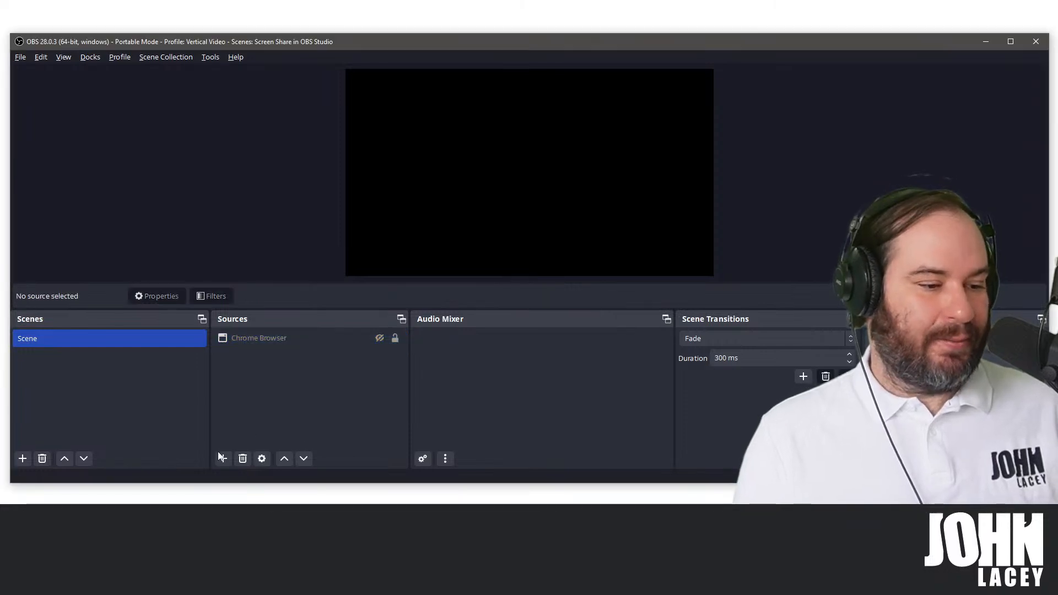
Add a new Display Capture source named "Monitor" to the scene.
{"action": "left_click", "coordinate": [222, 459]}
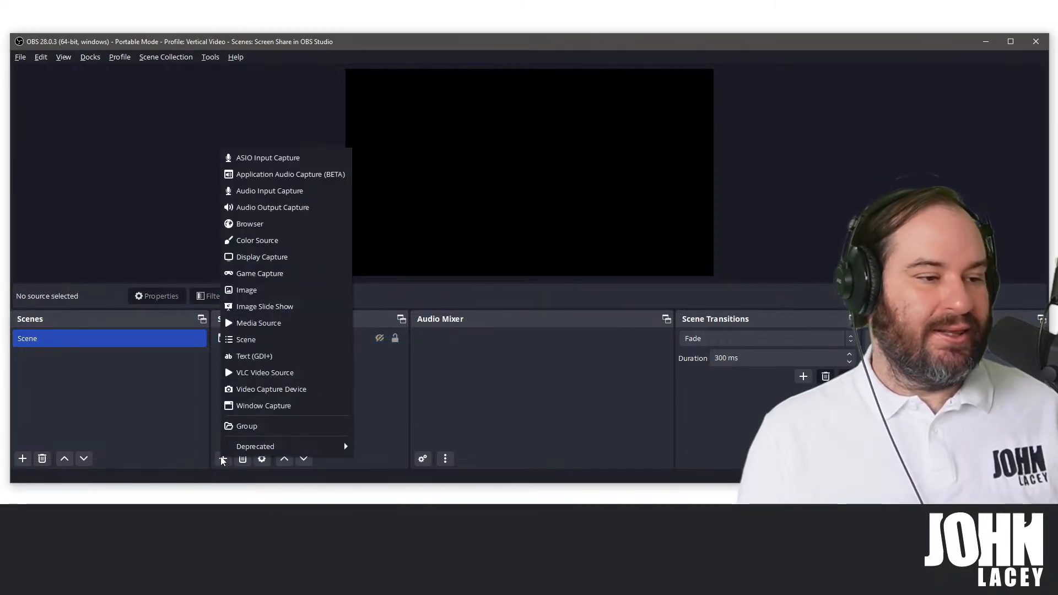
{"action": "left_click", "coordinate": [332, 256]}
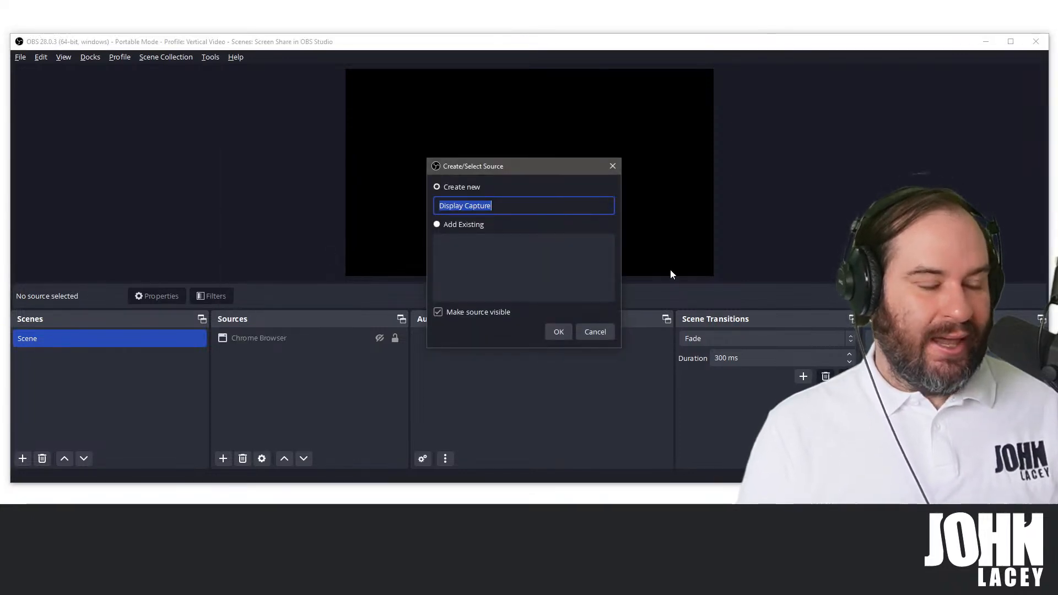
{"action": "type", "text": "Monitor"}
{"action": "key", "text": "Return"}
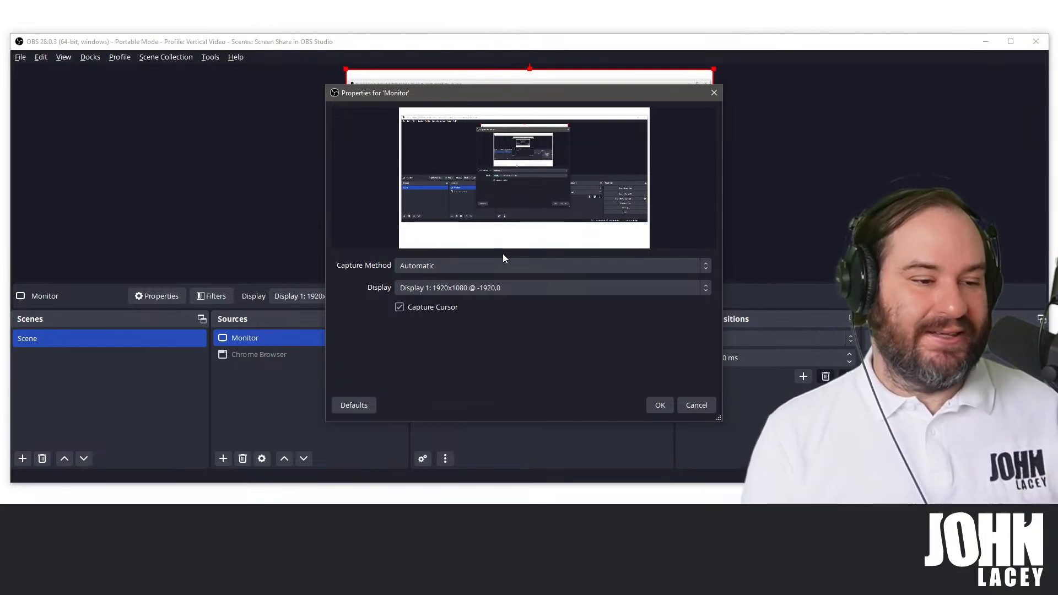
Set the Monitor source to capture Display 2: 1920x1080 @ 0,0 (Primary Monitor).
{"action": "left_click", "coordinate": [520, 264]}
{"action": "left_click", "coordinate": [520, 264]}
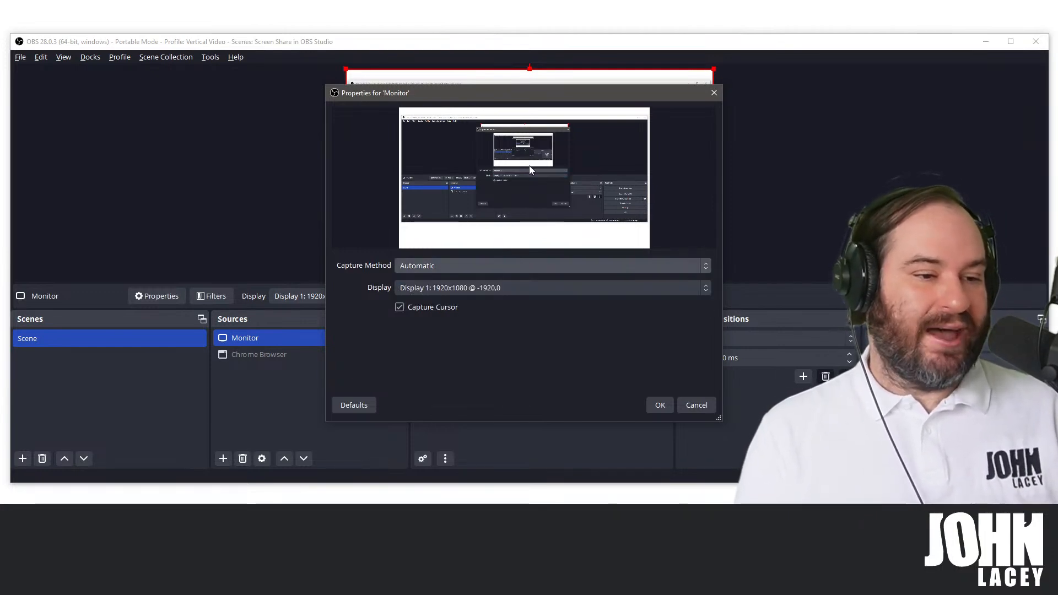
{"action": "left_click_drag", "start_coordinate": [556, 84], "coordinate": [533, 268]}
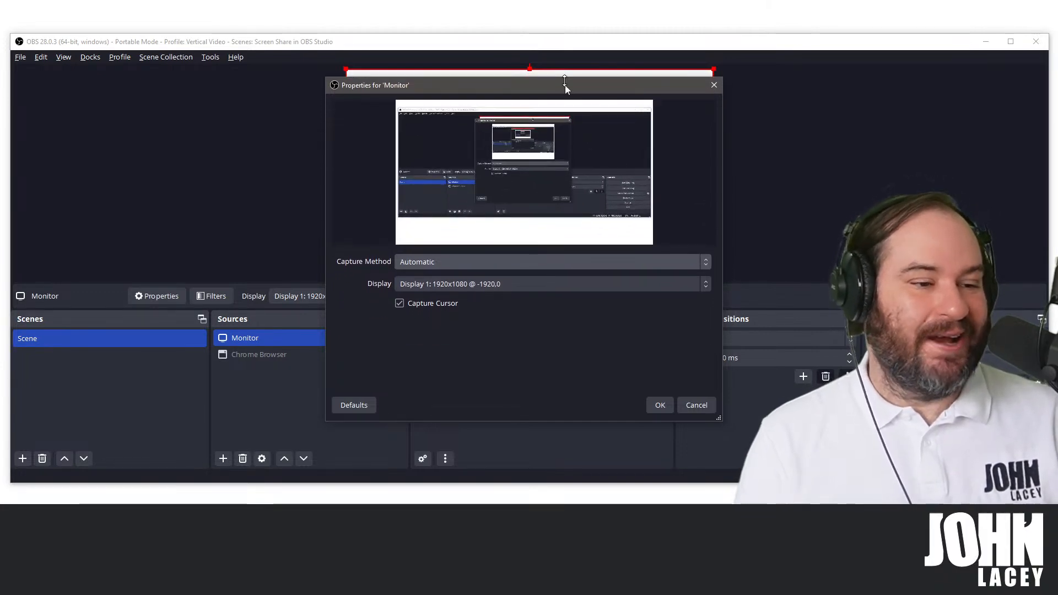
{"action": "left_click", "coordinate": [524, 260]}
{"action": "left_click", "coordinate": [524, 260]}
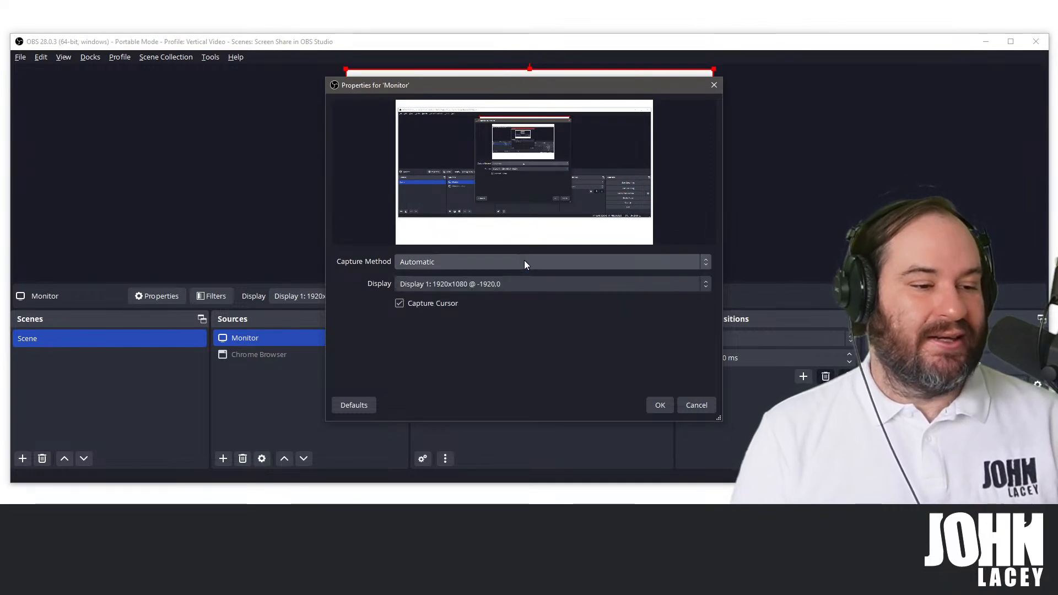
{"action": "left_click", "coordinate": [564, 283]}
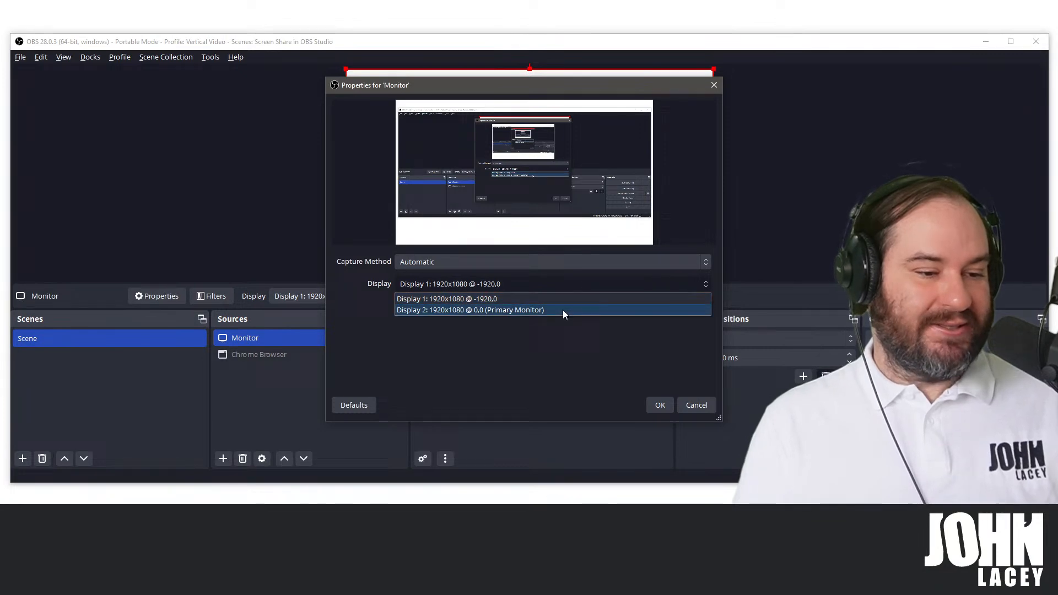
{"action": "left_click", "coordinate": [563, 309]}
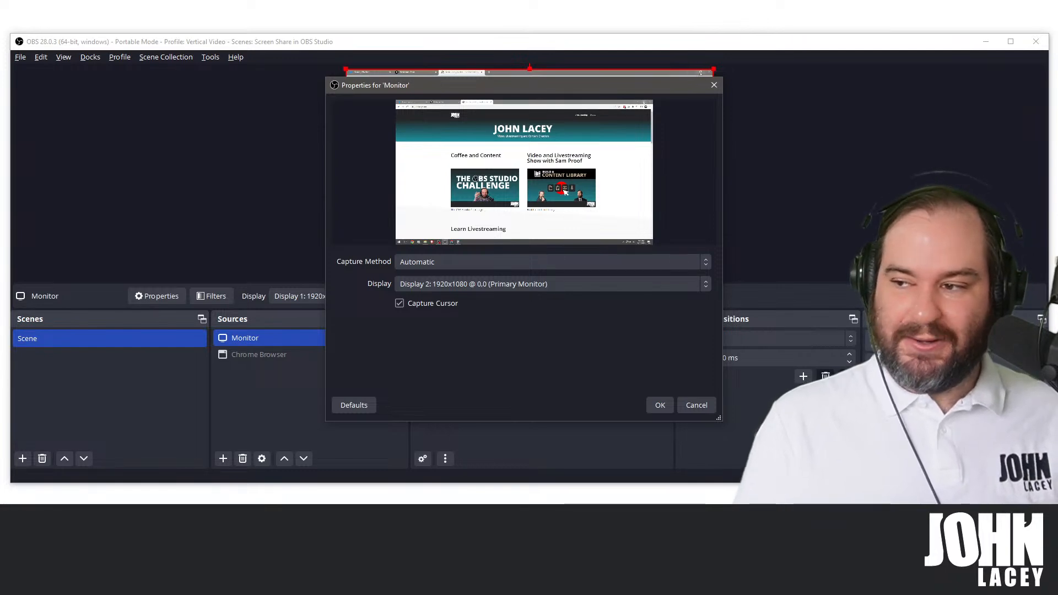
Restore the Chrome window on the captured display from maximized and widen it across most of the desktop.
{"action": "left_click", "coordinate": [644, 102]}
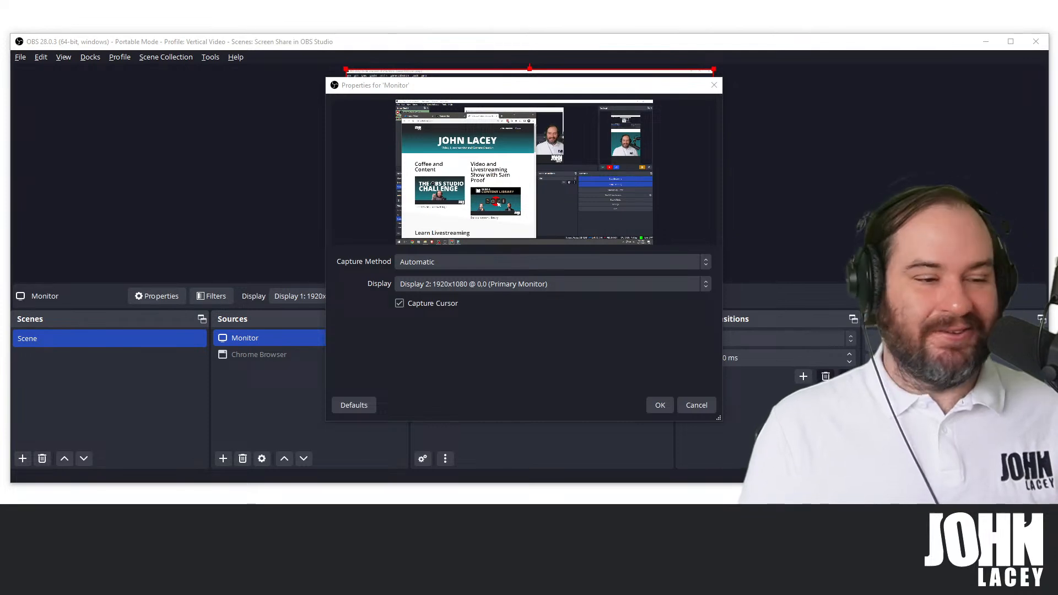
{"action": "left_click_drag", "start_coordinate": [536, 122], "coordinate": [605, 121]}
{"action": "left_click_drag", "start_coordinate": [538, 120], "coordinate": [539, 121]}
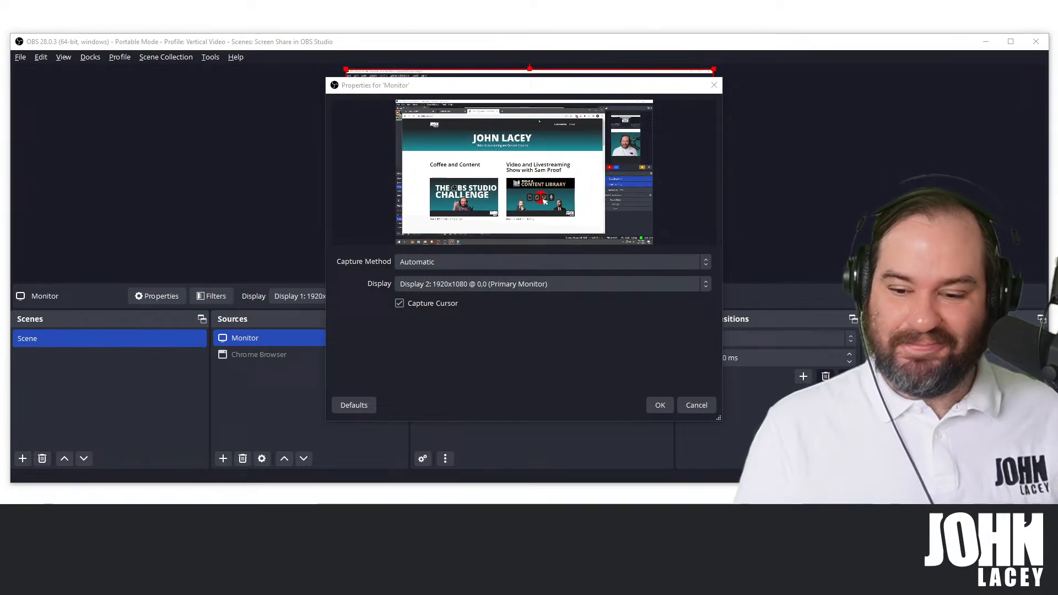
Show the Calculator window over the browser's right side on the captured display and accept the Monitor source properties.
{"action": "left_click", "coordinate": [460, 242]}
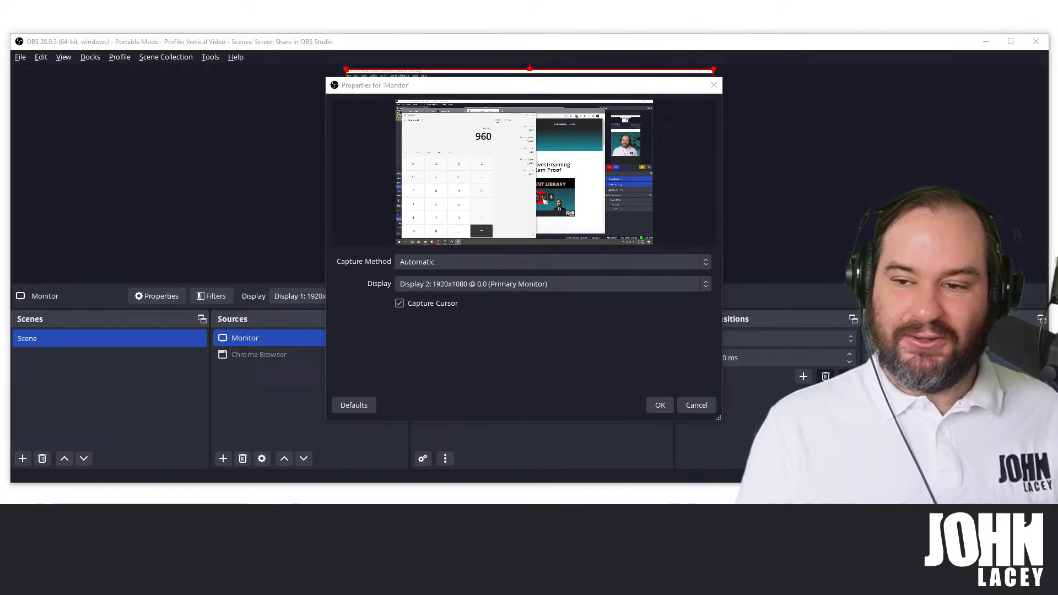
{"action": "left_click_drag", "start_coordinate": [484, 116], "coordinate": [610, 115]}
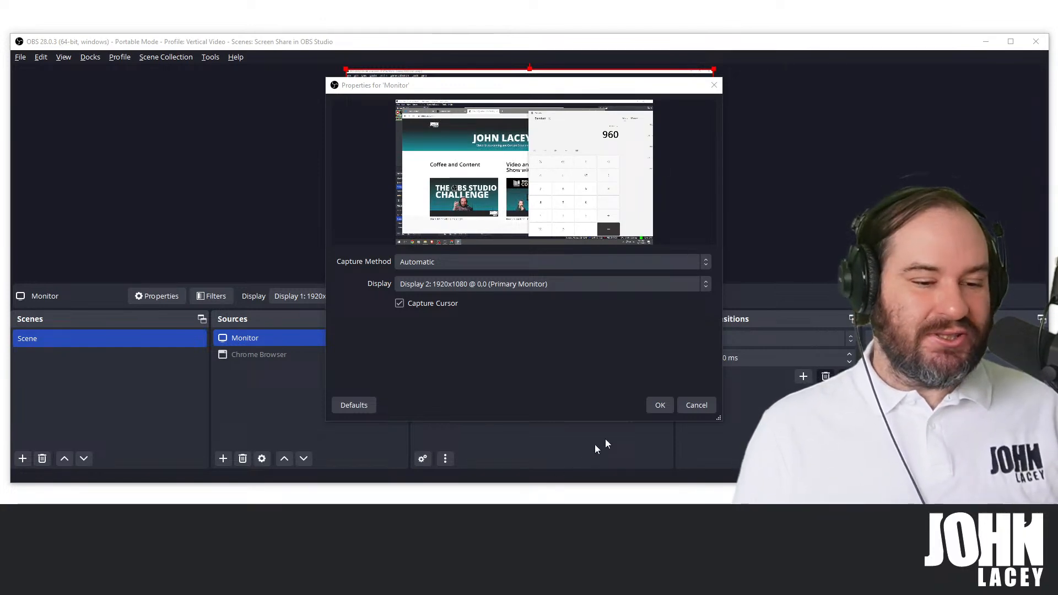
{"action": "left_click", "coordinate": [662, 405]}
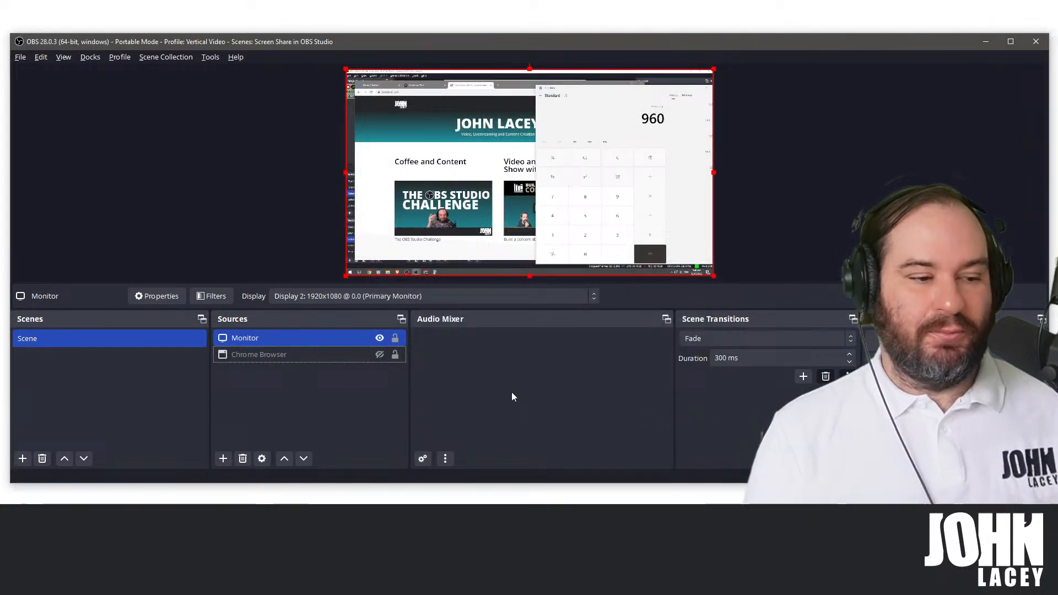
Hide the Monitor source and show the Chrome Browser source in the scene.
{"action": "left_click", "coordinate": [379, 338]}
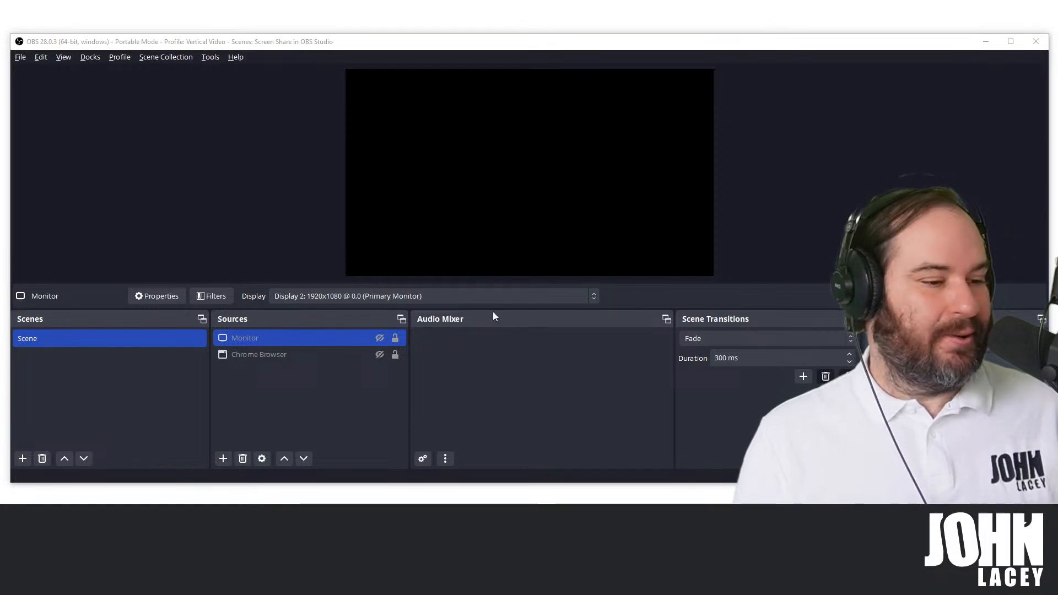
{"action": "left_click", "coordinate": [379, 354]}
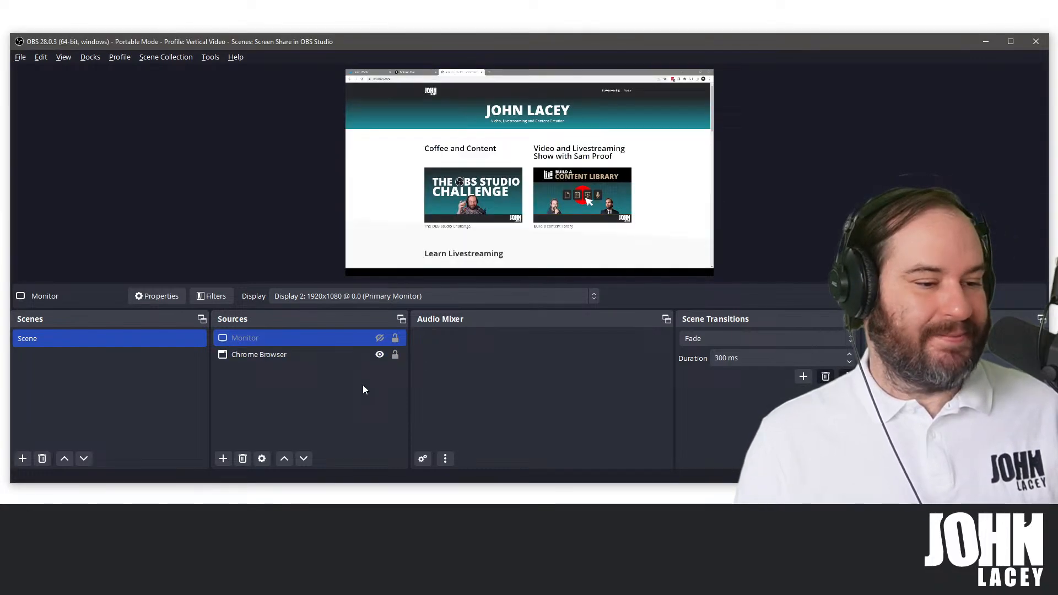
{"action": "left_click", "coordinate": [363, 388]}
Remove the Monitor source from the scene.
{"action": "left_click", "coordinate": [362, 338]}
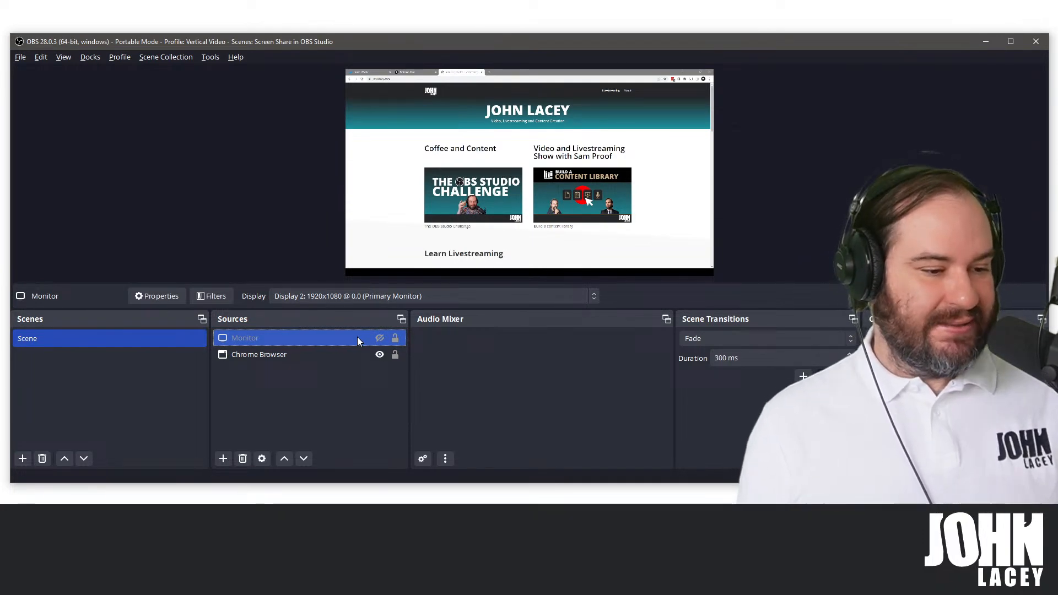
{"action": "right_click", "coordinate": [357, 337]}
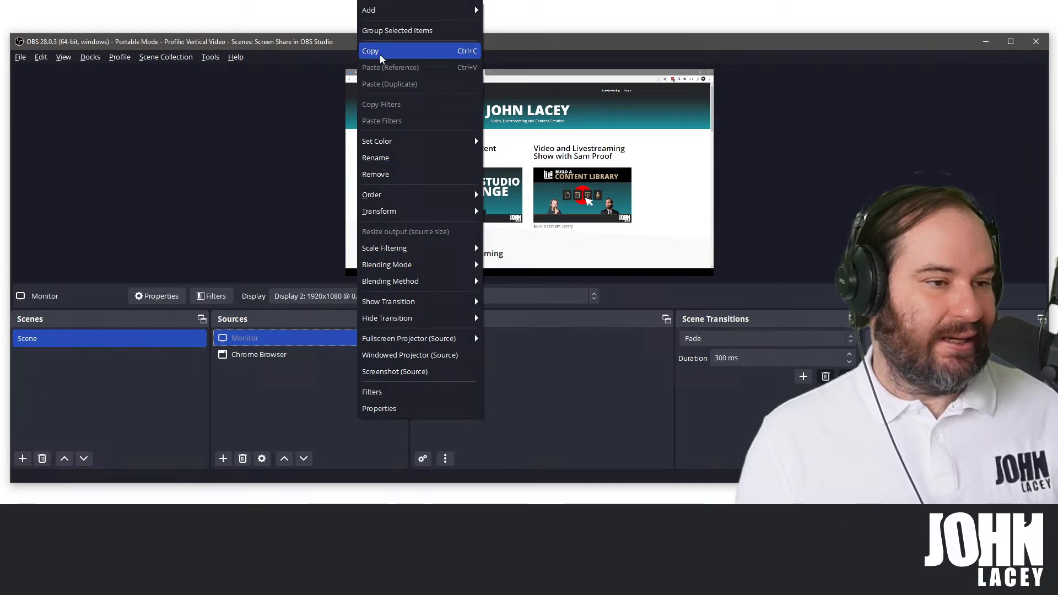
{"action": "left_click", "coordinate": [390, 181]}
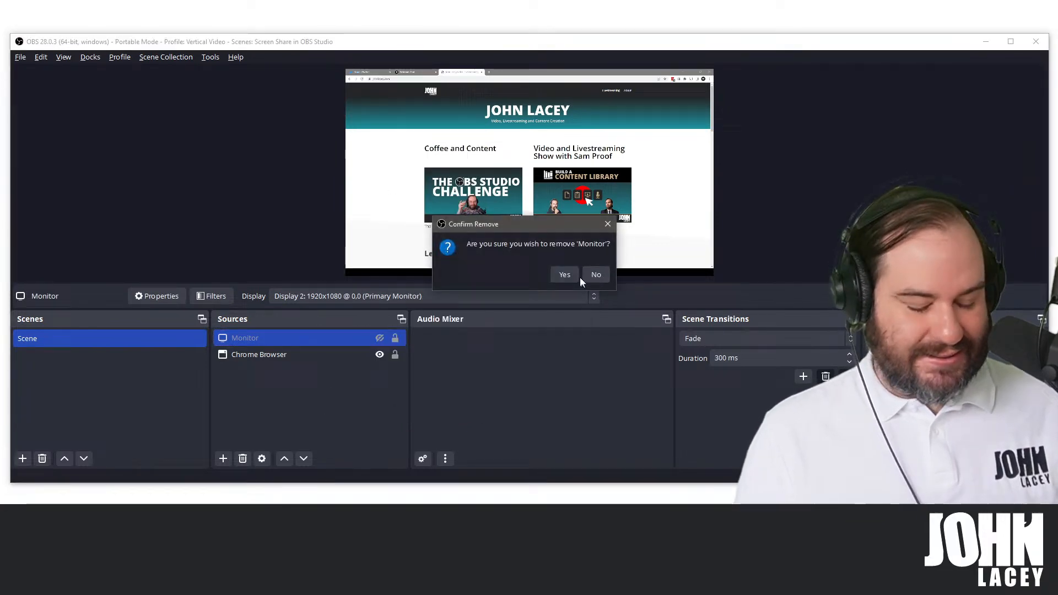
{"action": "left_click", "coordinate": [564, 274]}
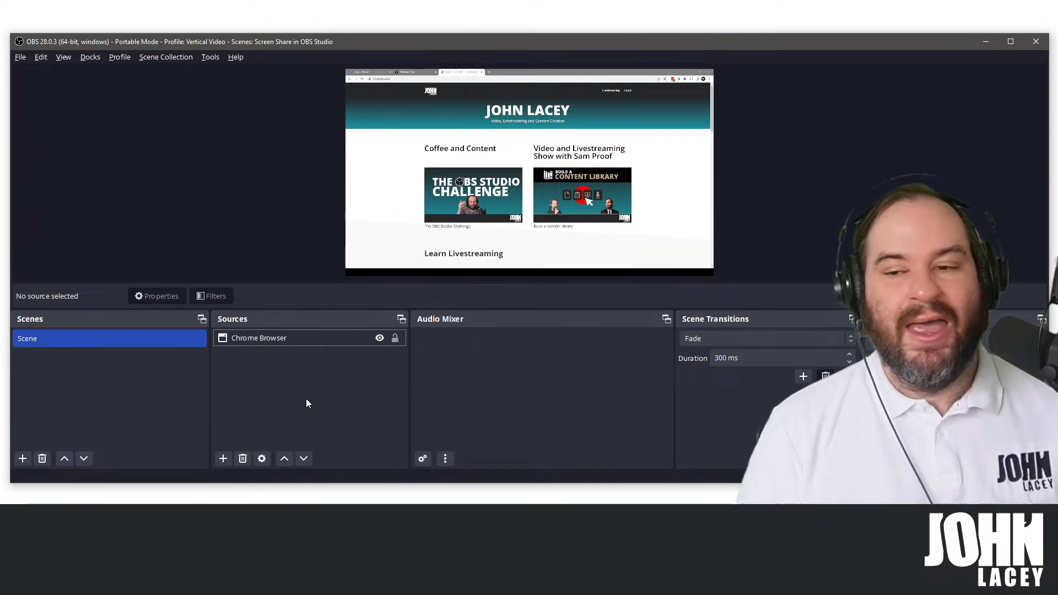
Select the Chrome Browser source in the preview, then hide it and show it again.
{"action": "left_click", "coordinate": [569, 184]}
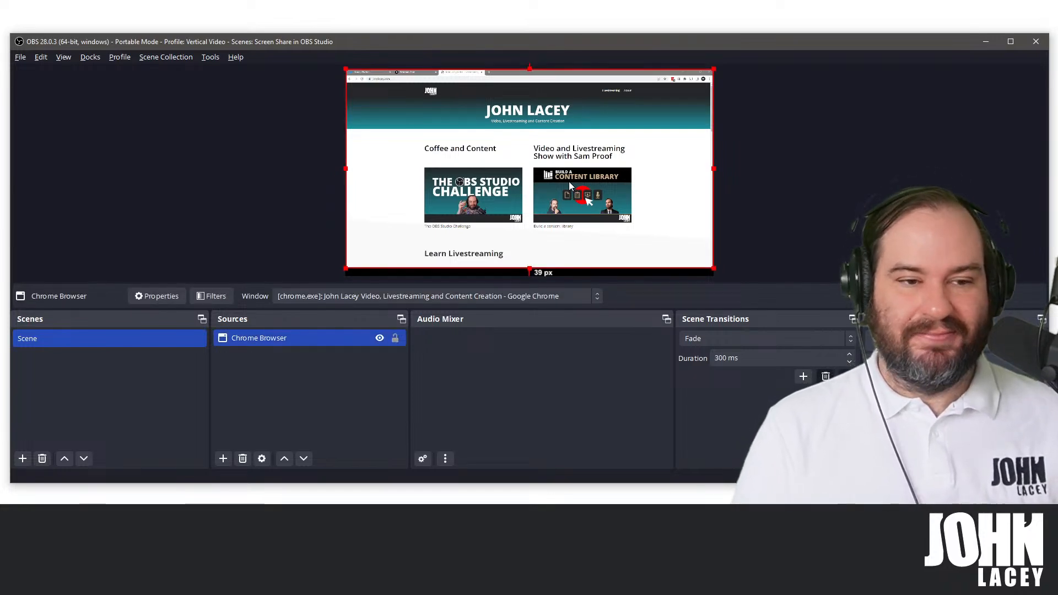
{"action": "mouse_move", "coordinate": [533, 142]}
{"action": "left_mouse_down"}
{"action": "mouse_move", "coordinate": [857, 184]}
{"action": "mouse_move", "coordinate": [533, 141]}
{"action": "left_mouse_up"}
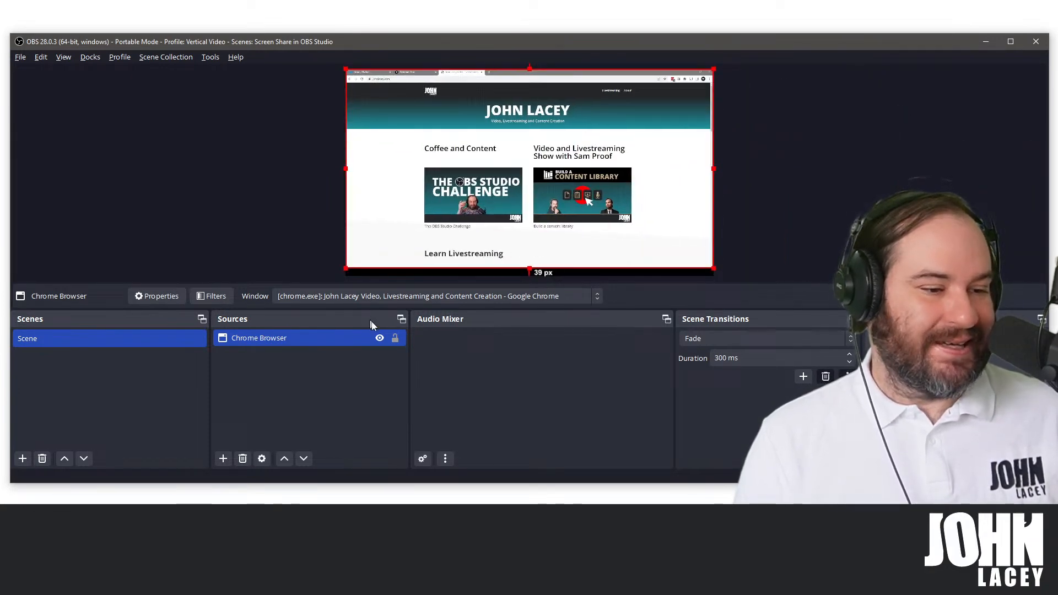
{"action": "left_click", "coordinate": [380, 338]}
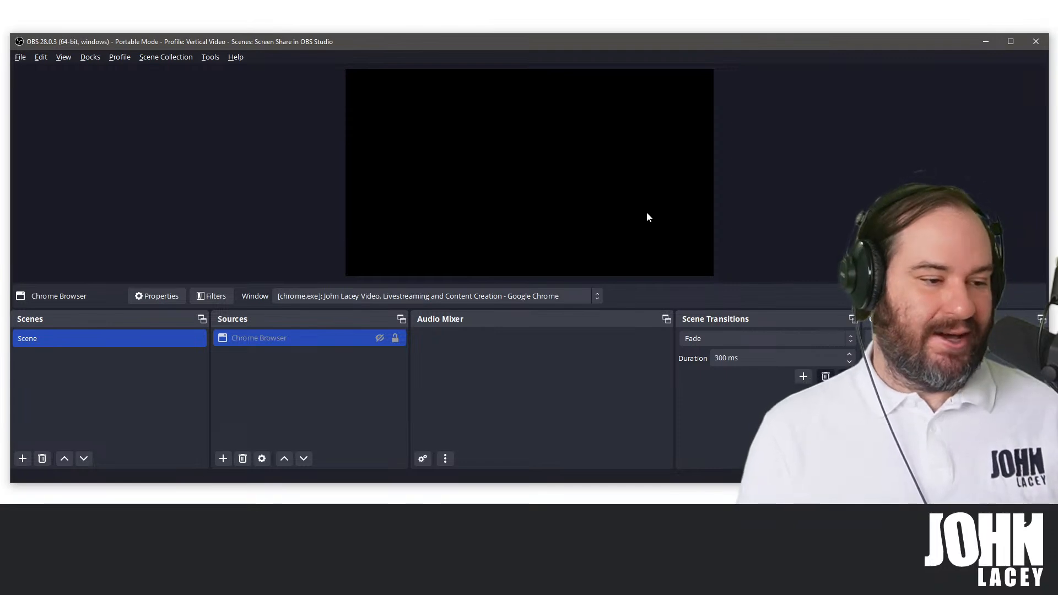
{"action": "left_click", "coordinate": [379, 337]}
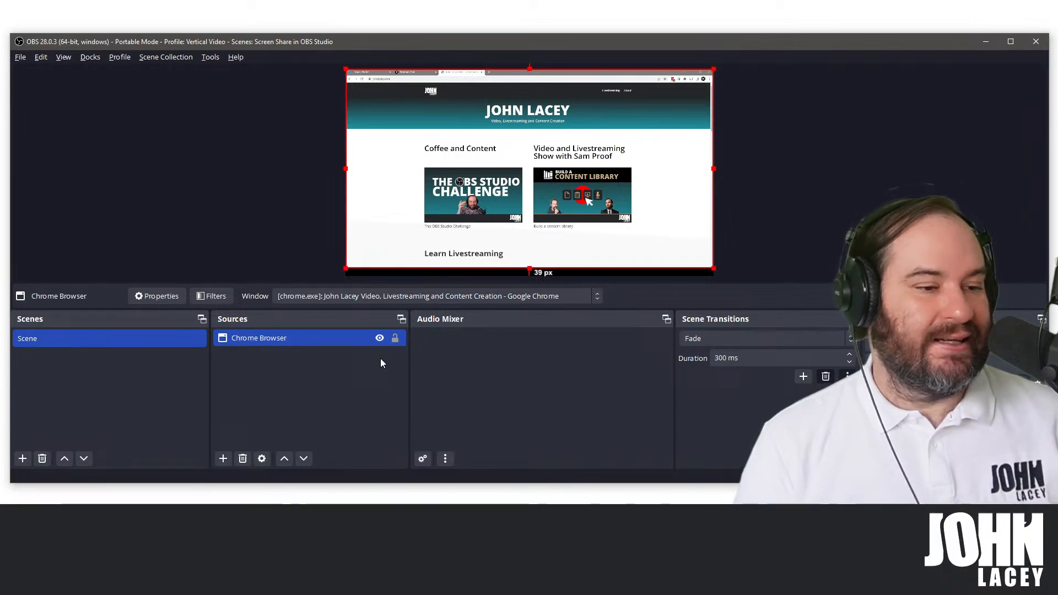
{"action": "left_click", "coordinate": [860, 145]}
{"action": "left_click", "coordinate": [647, 167]}
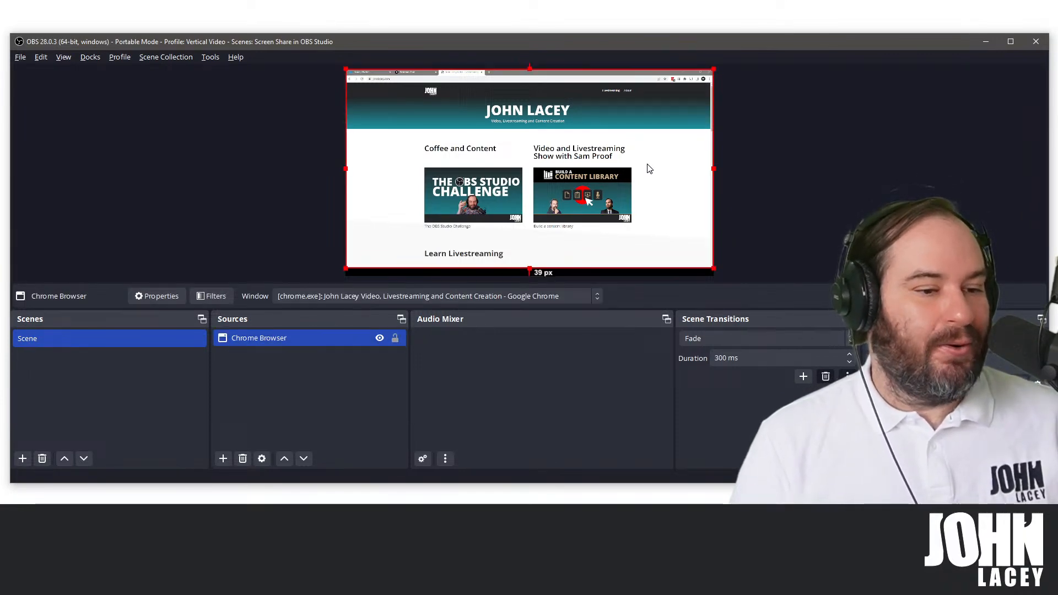
{"action": "right_click", "coordinate": [647, 168]}
{"action": "left_click", "coordinate": [617, 174]}
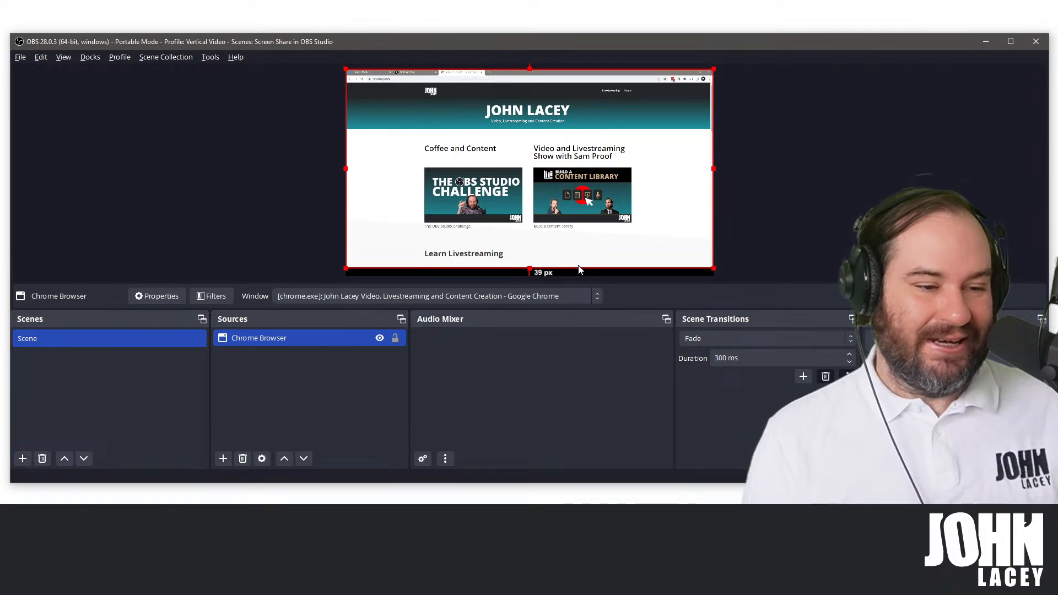
{"action": "left_click", "coordinate": [730, 216]}
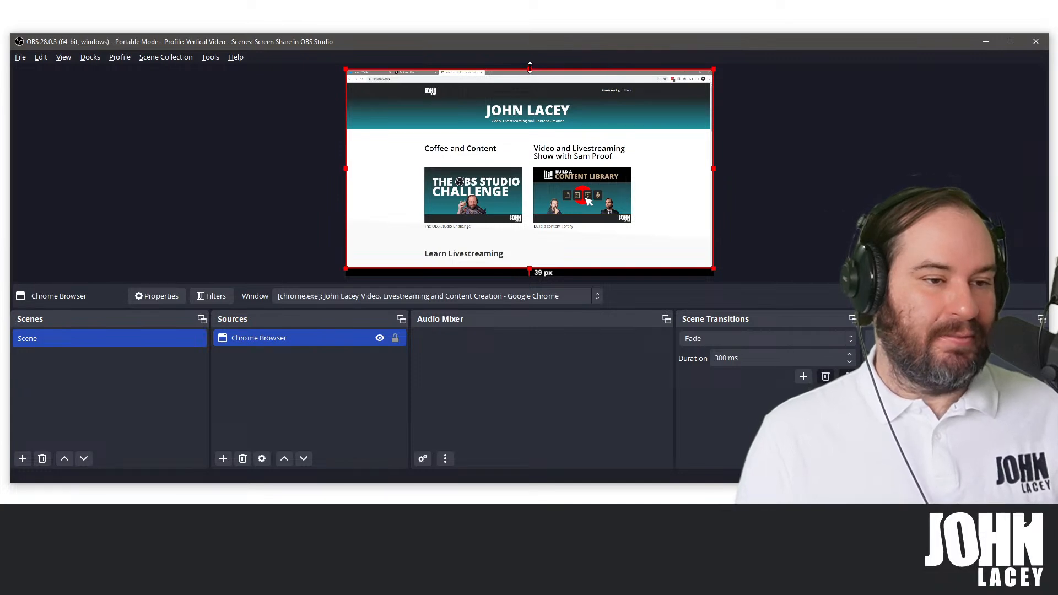
Crop the Chrome Browser source by about 72 px at its top edge, about 310 px at its left edge, and slightly at its right edge.
{"action": "left_click_drag", "start_coordinate": [530, 67], "coordinate": [533, 82]}
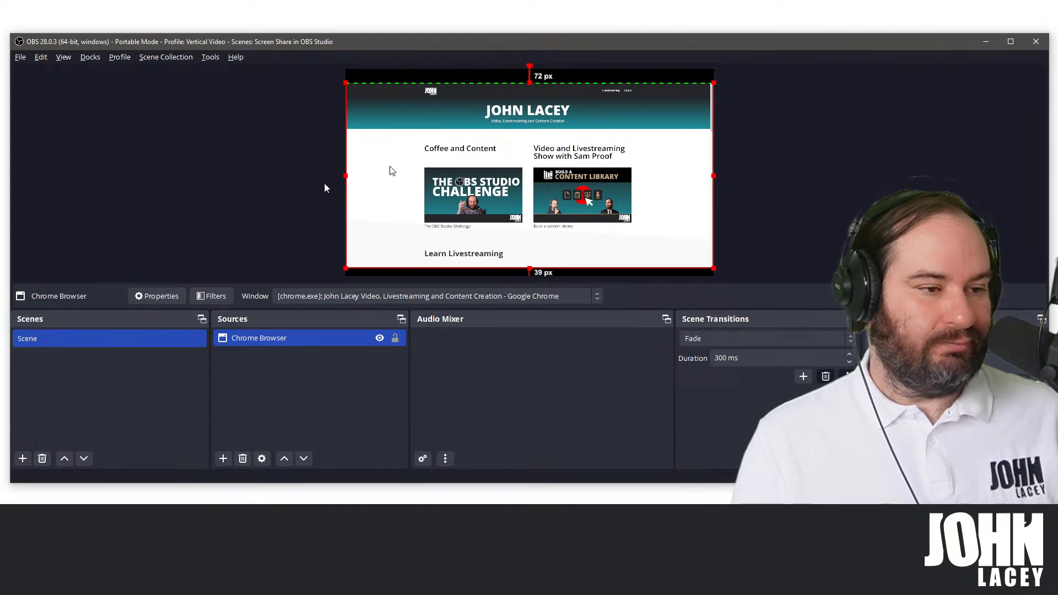
{"action": "left_click_drag", "start_coordinate": [346, 175], "coordinate": [407, 178]}
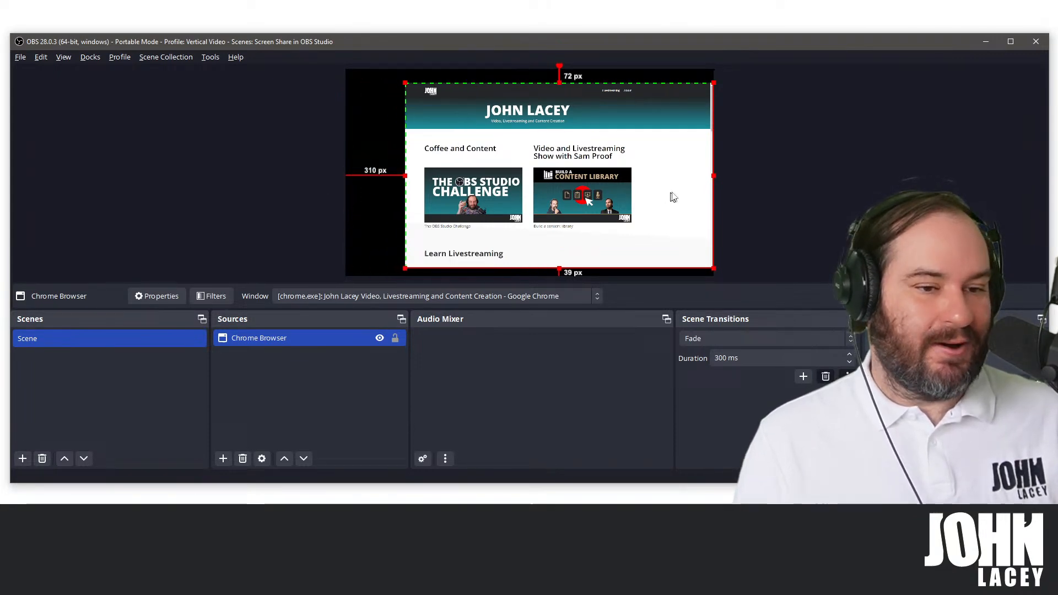
{"action": "left_click_drag", "start_coordinate": [714, 176], "coordinate": [685, 175]}
{"action": "left_click", "coordinate": [816, 224]}
Move the cropped Chrome Browser source up to the canvas's upper edge and scale it to fill the canvas height.
{"action": "left_click_drag", "start_coordinate": [637, 130], "coordinate": [611, 116]}
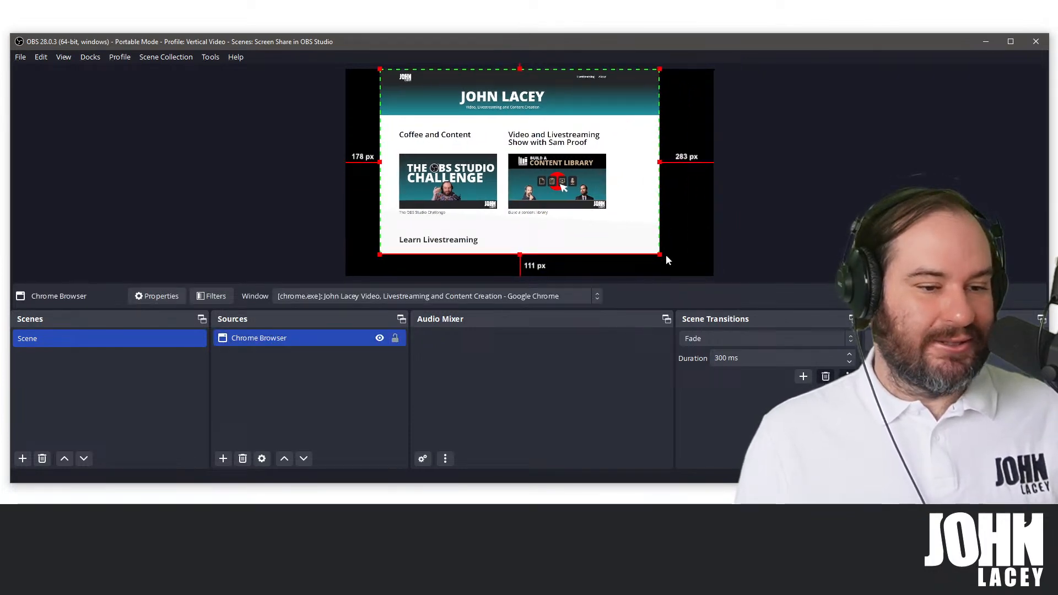
{"action": "left_click_drag", "start_coordinate": [659, 254], "coordinate": [693, 276]}
{"action": "left_click_drag", "start_coordinate": [654, 243], "coordinate": [652, 239]}
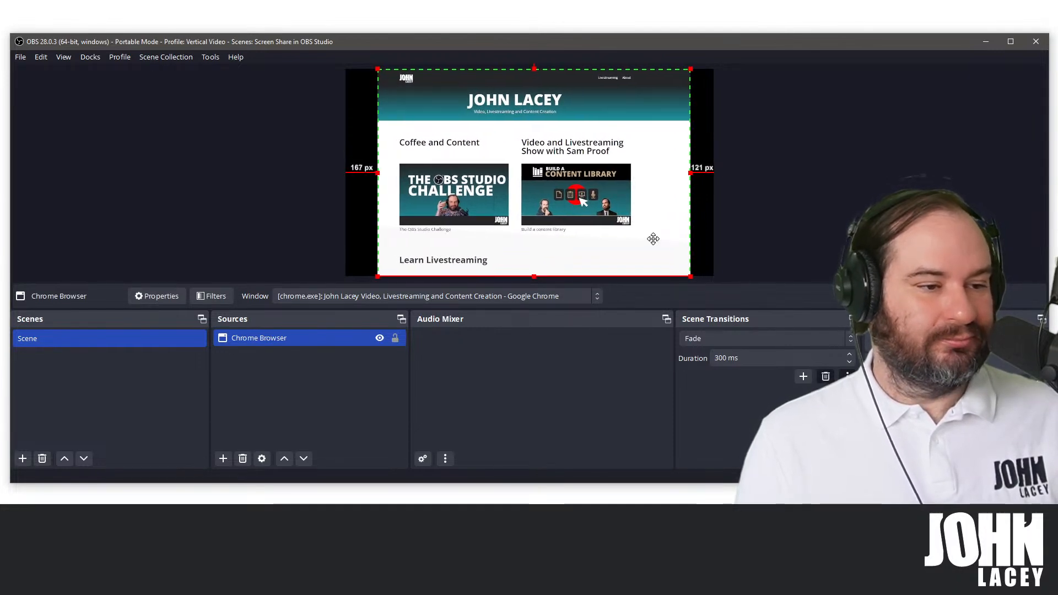
Fit the cropped Chrome Browser source to the screen and deselect it.
{"action": "right_click", "coordinate": [616, 175]}
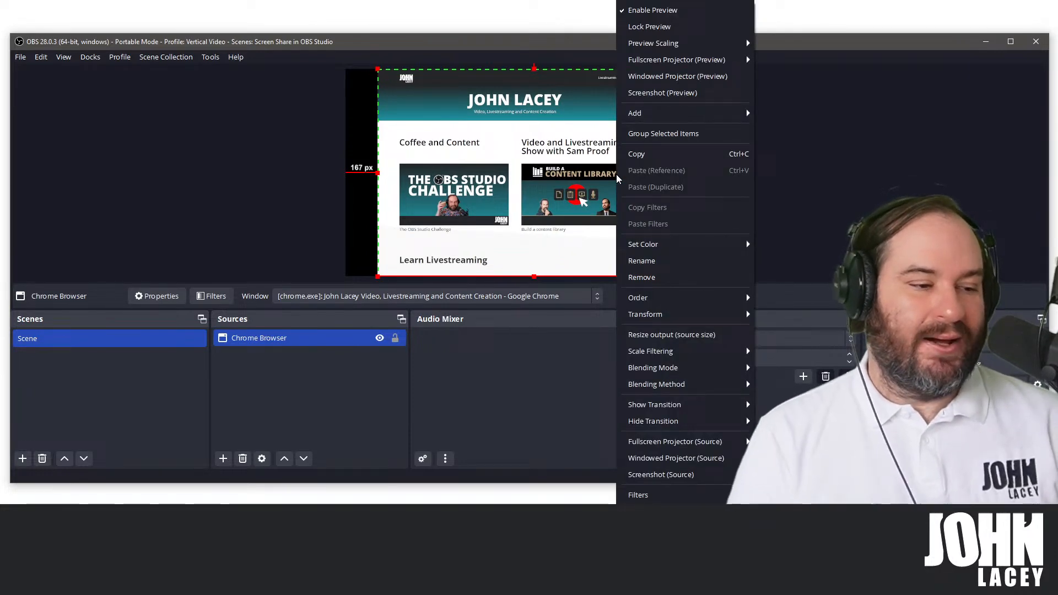
{"action": "mouse_move", "coordinate": [680, 315]}
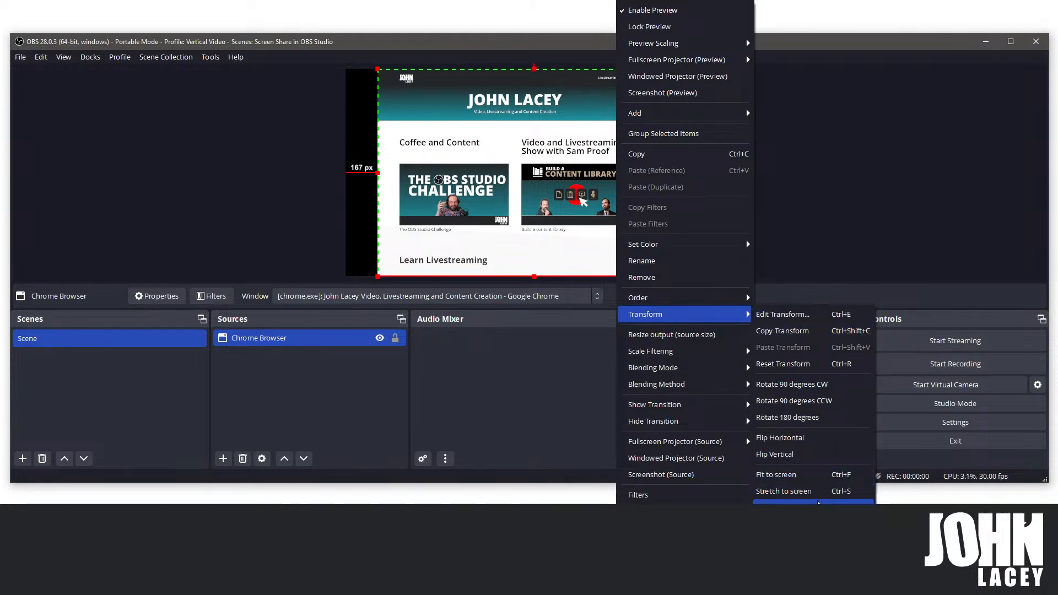
{"action": "left_click", "coordinate": [811, 479]}
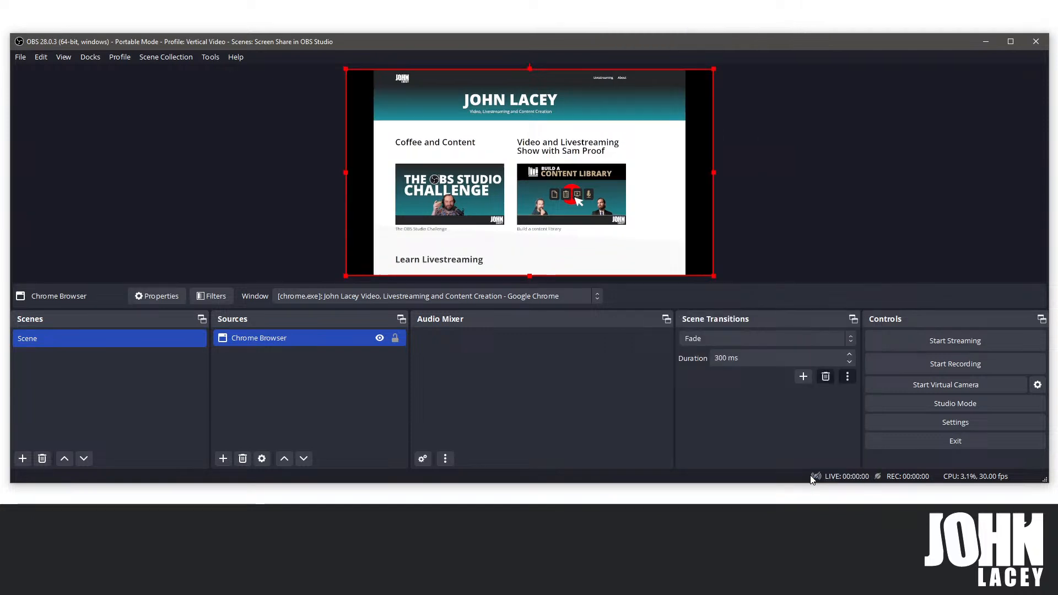
{"action": "left_click", "coordinate": [817, 165]}
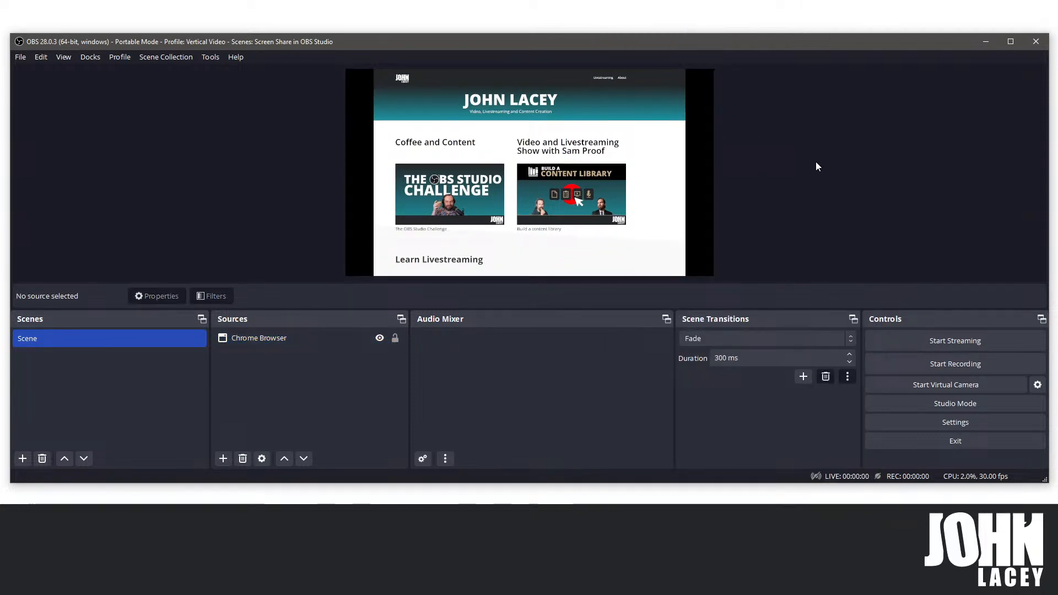
Remove the crop from the right and left edges of the Chrome Browser source, then deselect it.
{"action": "left_click", "coordinate": [643, 184]}
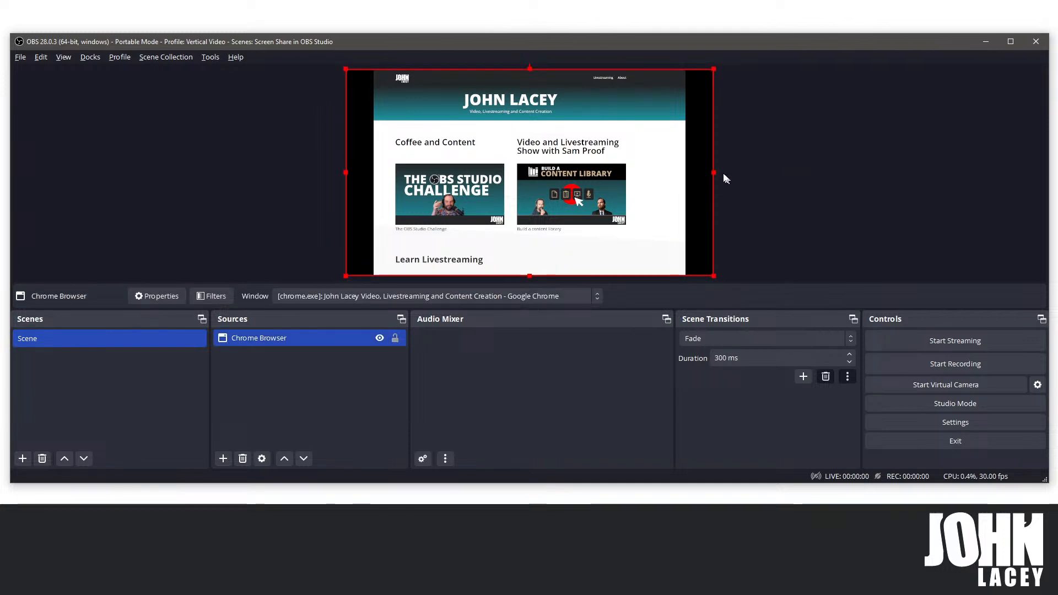
{"action": "left_click_drag", "start_coordinate": [713, 173], "coordinate": [765, 177]}
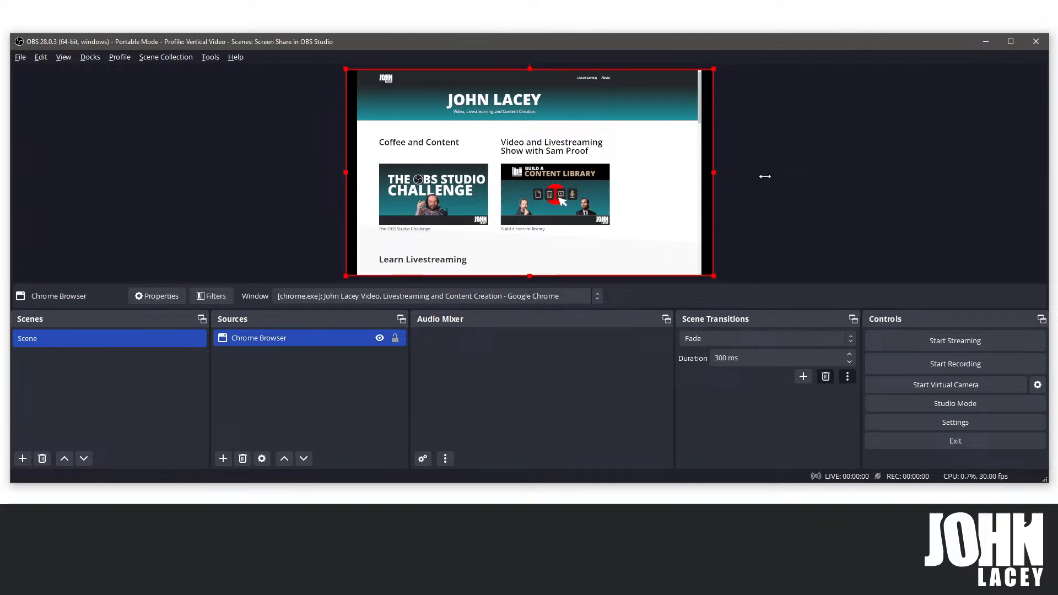
{"action": "left_click_drag", "start_coordinate": [346, 170], "coordinate": [225, 170]}
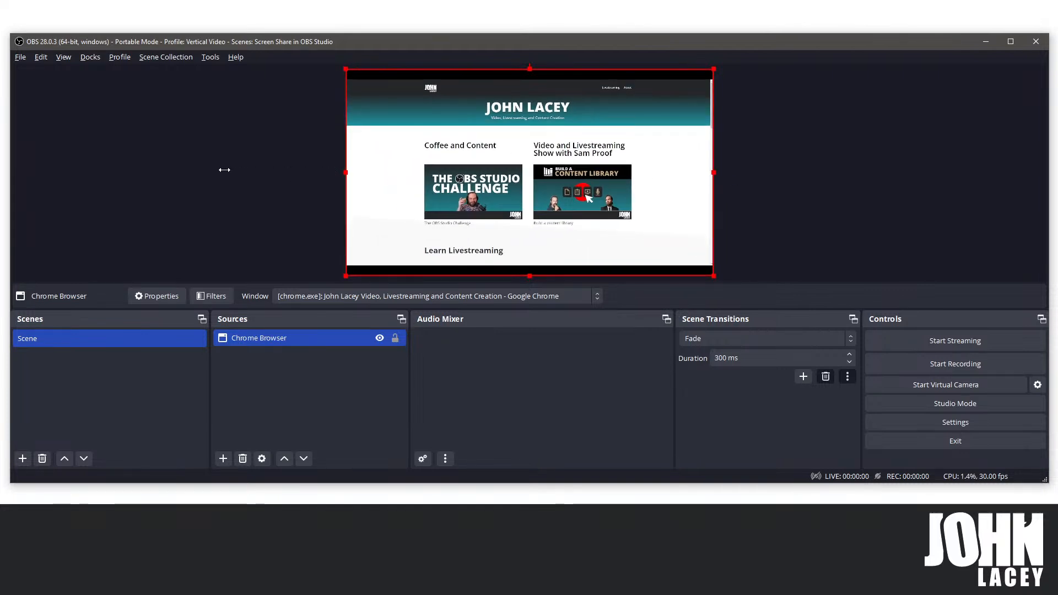
{"action": "left_click", "coordinate": [866, 173]}
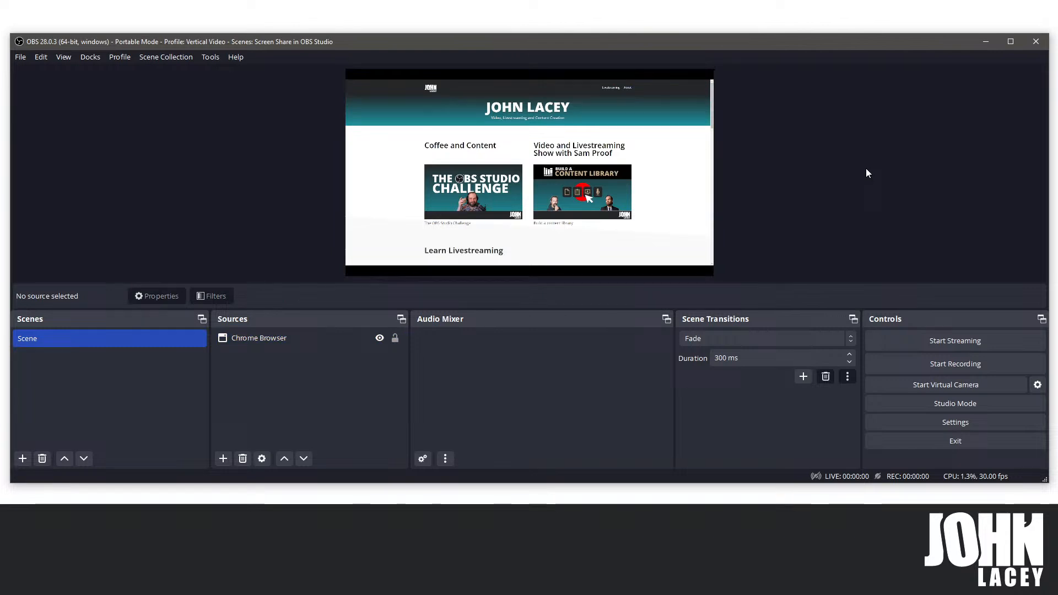
Examine the Chrome Browser source's transform settings, including position, size, bounding box and crop, and close them without changes.
{"action": "left_click", "coordinate": [702, 183]}
{"action": "left_click", "coordinate": [888, 187]}
{"action": "right_click", "coordinate": [556, 220]}
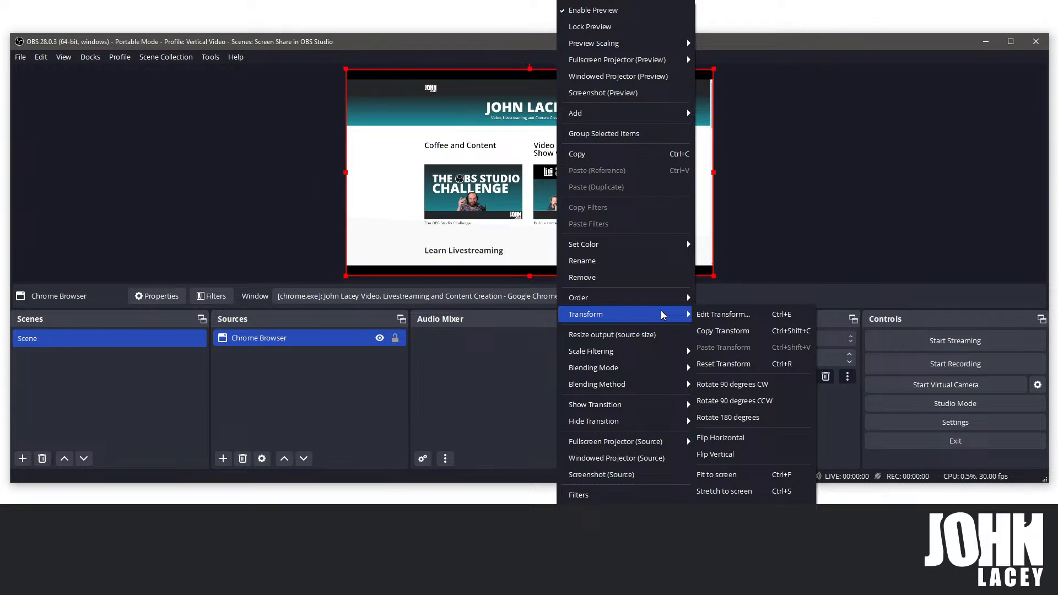
{"action": "left_click", "coordinate": [713, 171]}
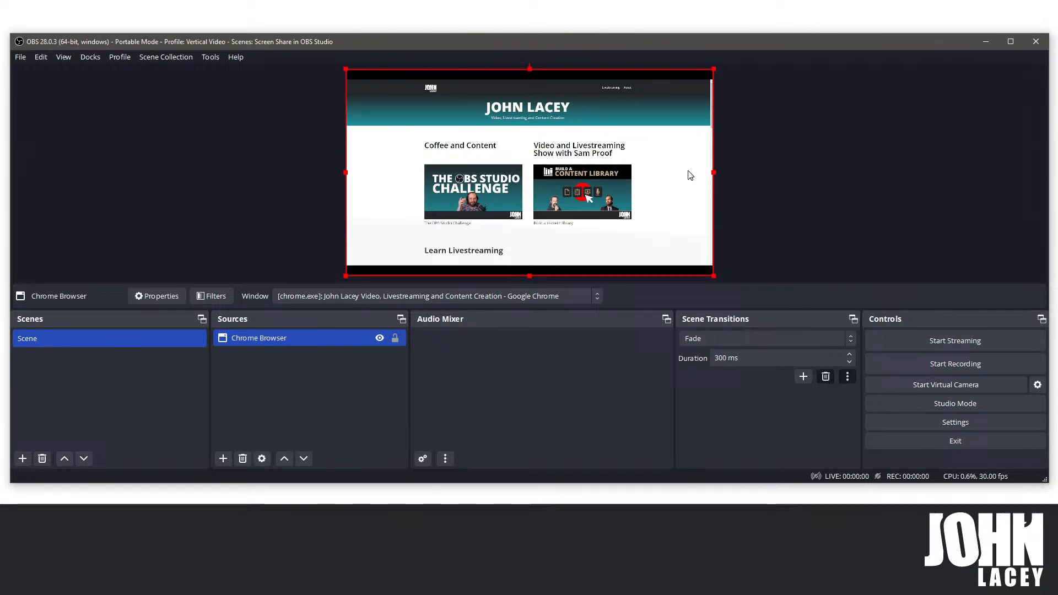
{"action": "right_click", "coordinate": [689, 173]}
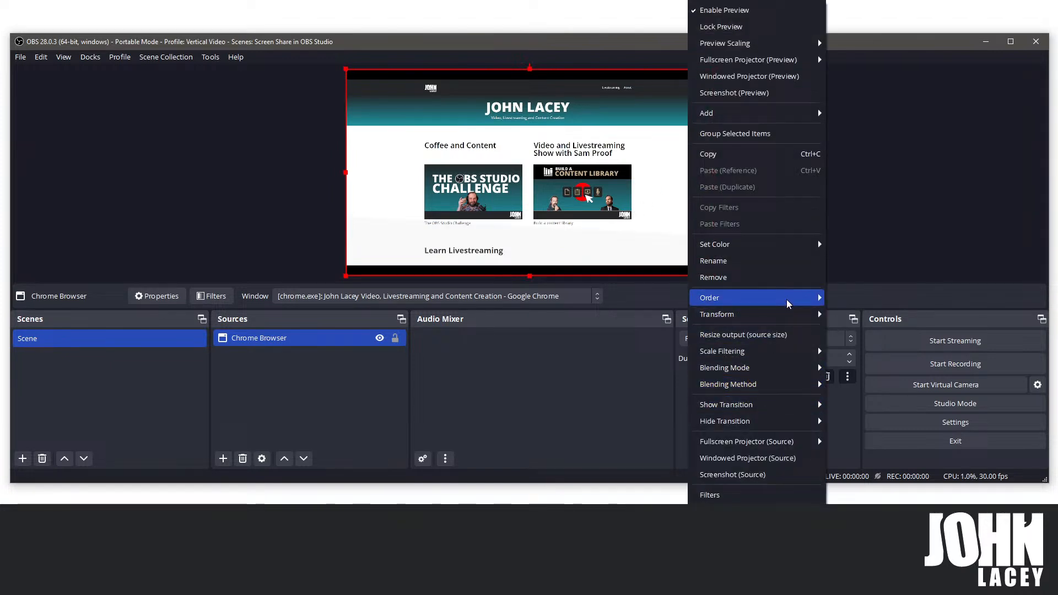
{"action": "mouse_move", "coordinate": [783, 318]}
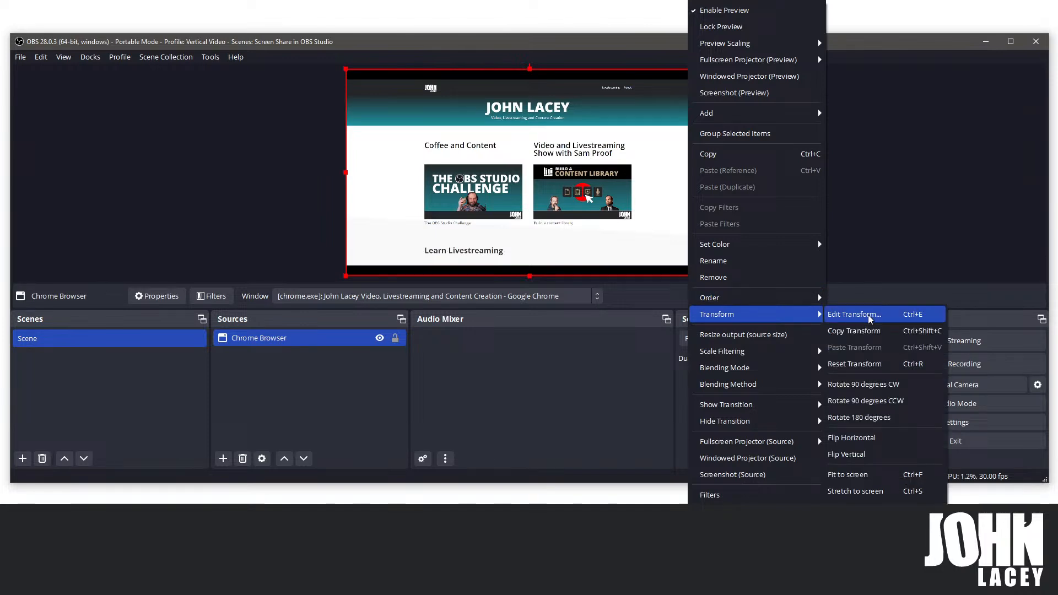
{"action": "left_click", "coordinate": [869, 318]}
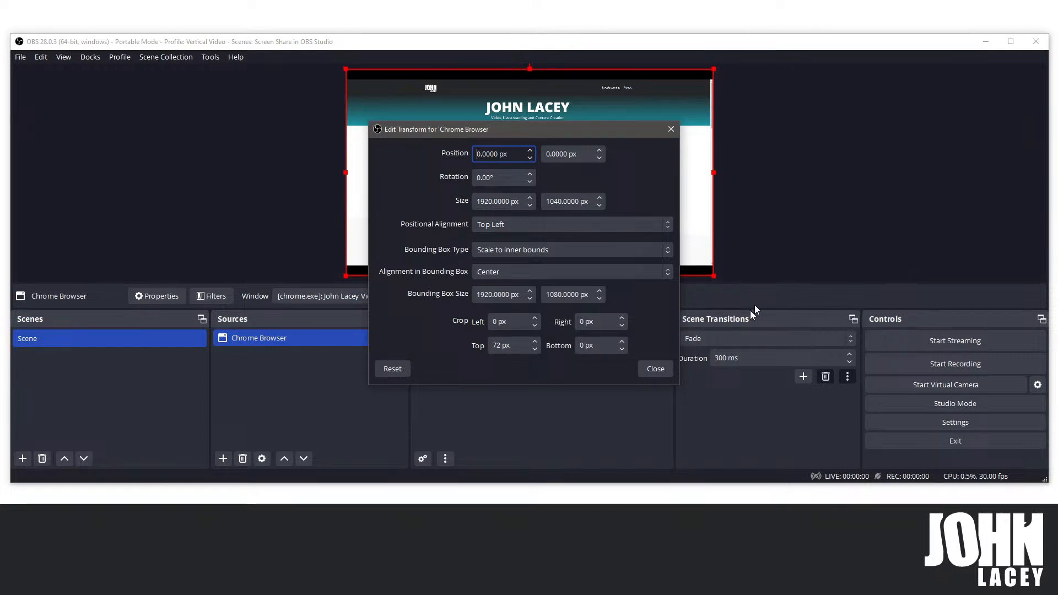
{"action": "left_click", "coordinate": [658, 369]}
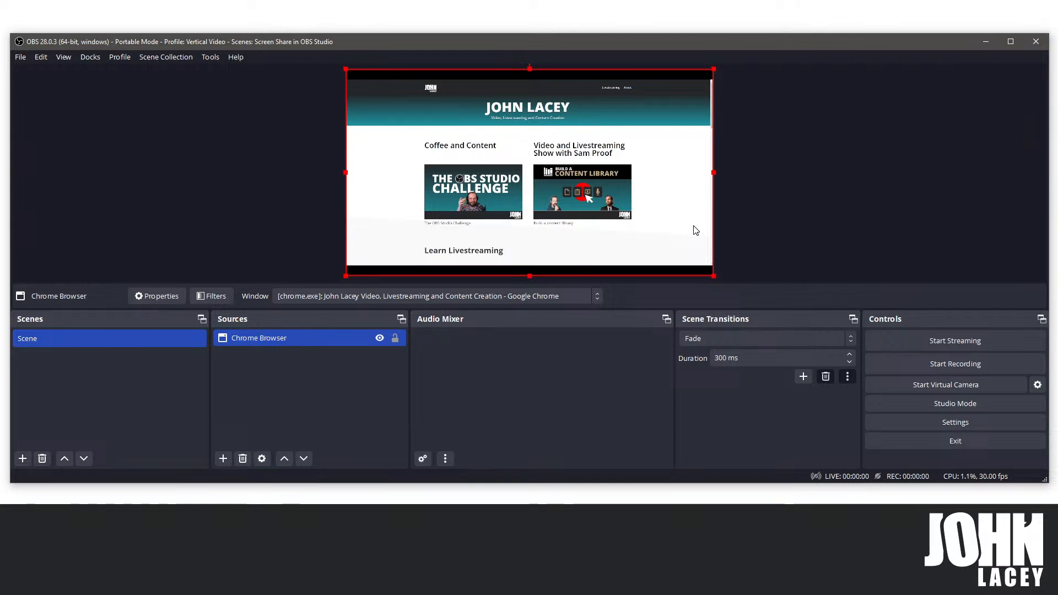
Add a new scene named "Zoomed Window".
{"action": "left_click", "coordinate": [28, 460]}
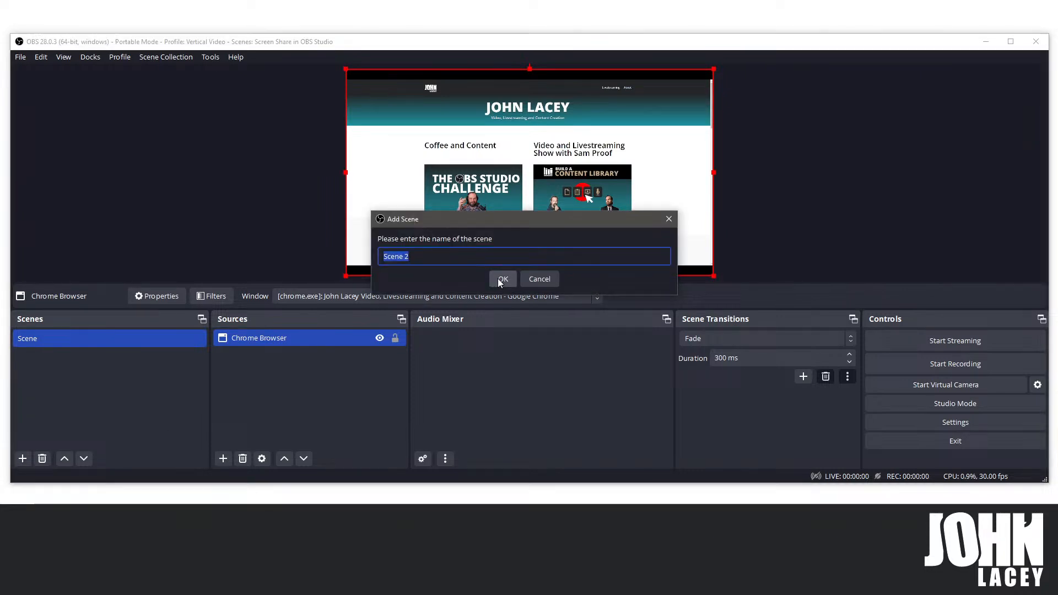
{"action": "type", "text": "Zoomed Window"}
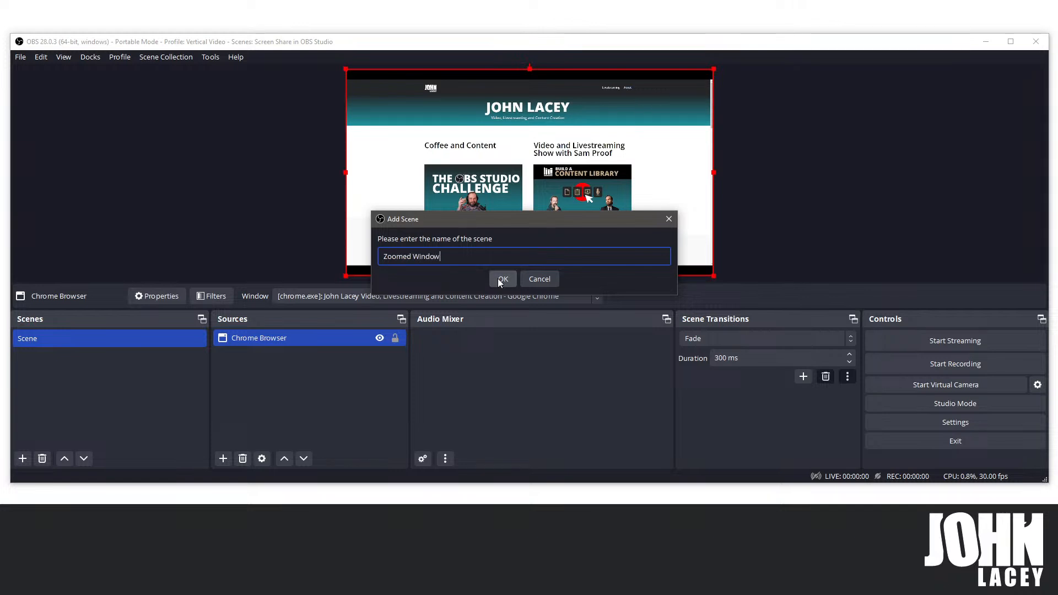
{"action": "left_click", "coordinate": [501, 280]}
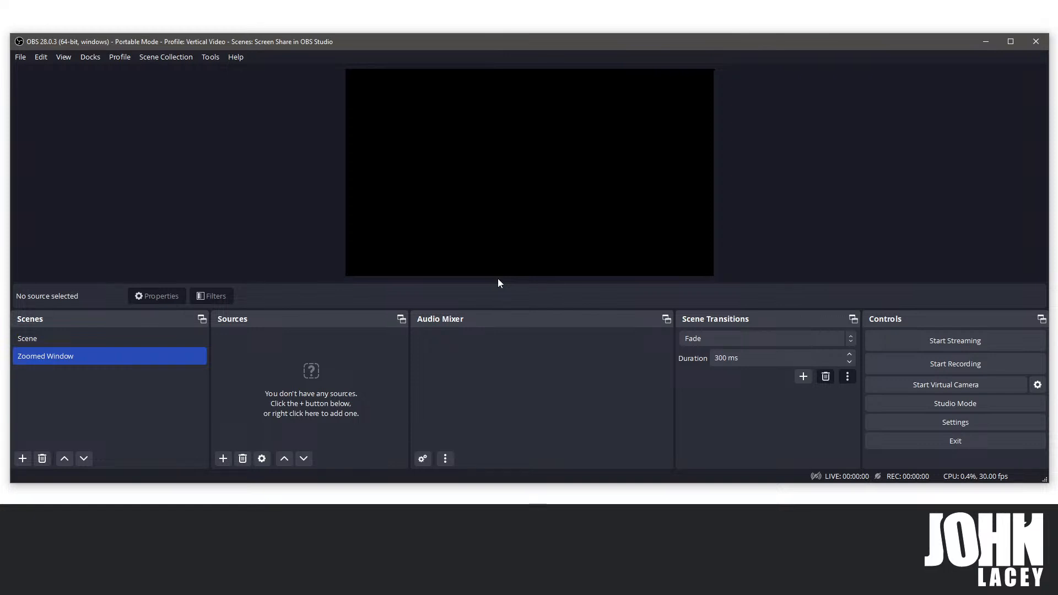
Add the existing scene "Scene" as a visible source in the Zoomed Window scene.
{"action": "key", "text": "alt+Tab"}
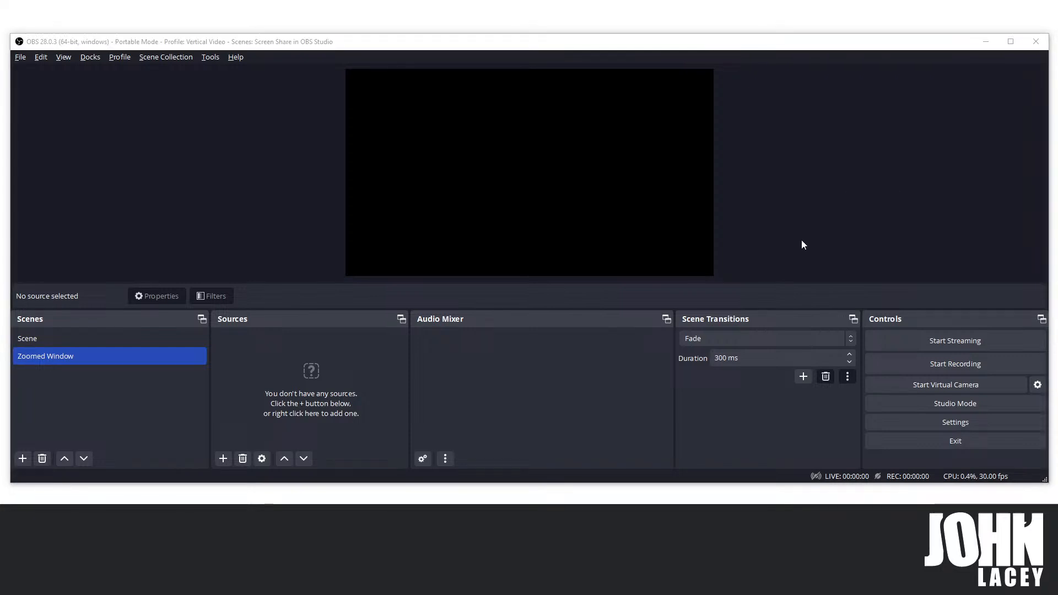
{"action": "left_click", "coordinate": [223, 459]}
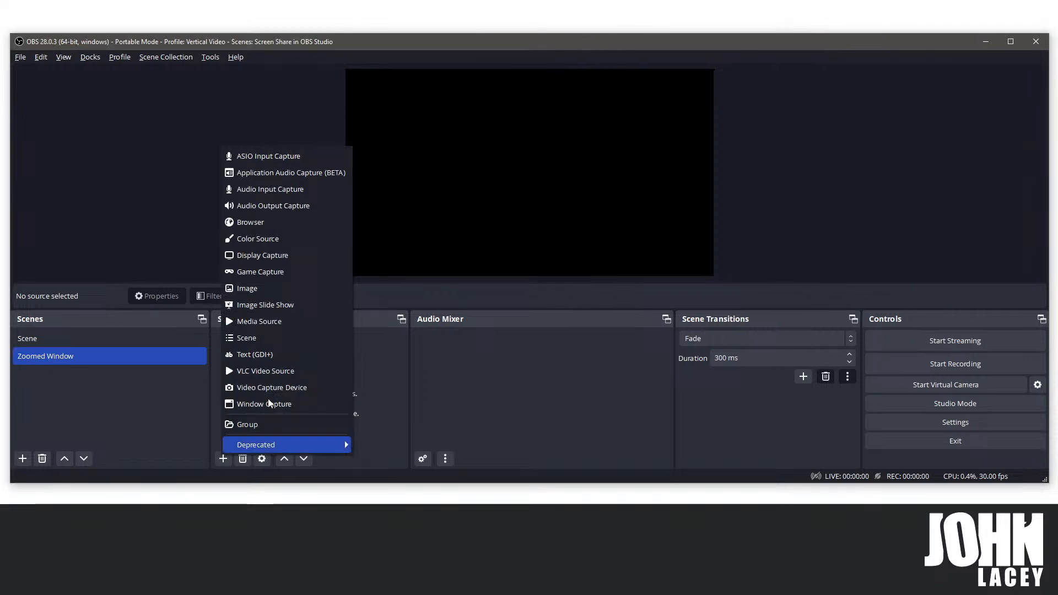
{"action": "left_click", "coordinate": [303, 341]}
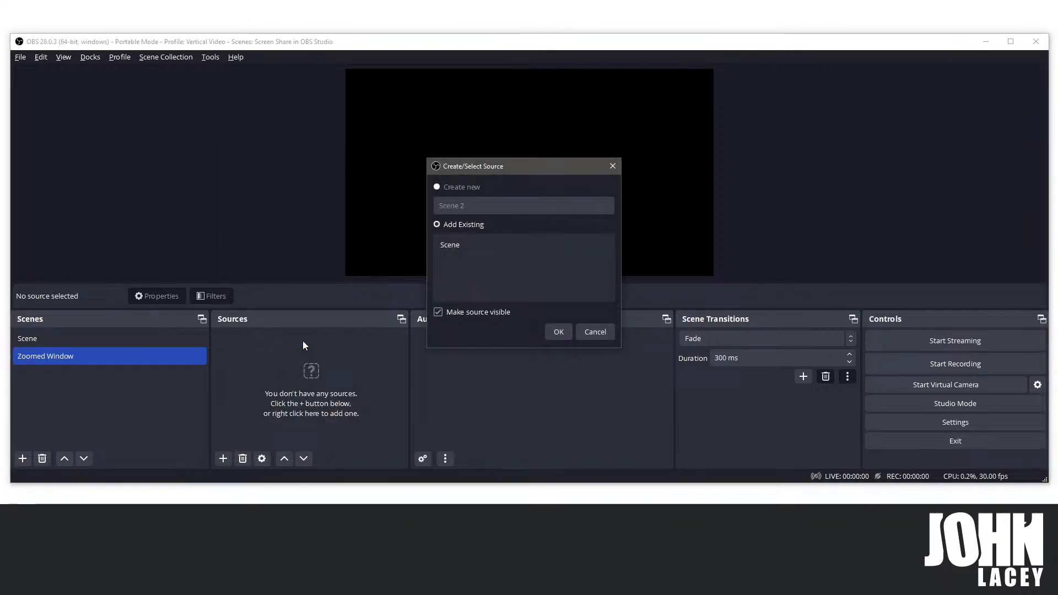
{"action": "left_click", "coordinate": [461, 249]}
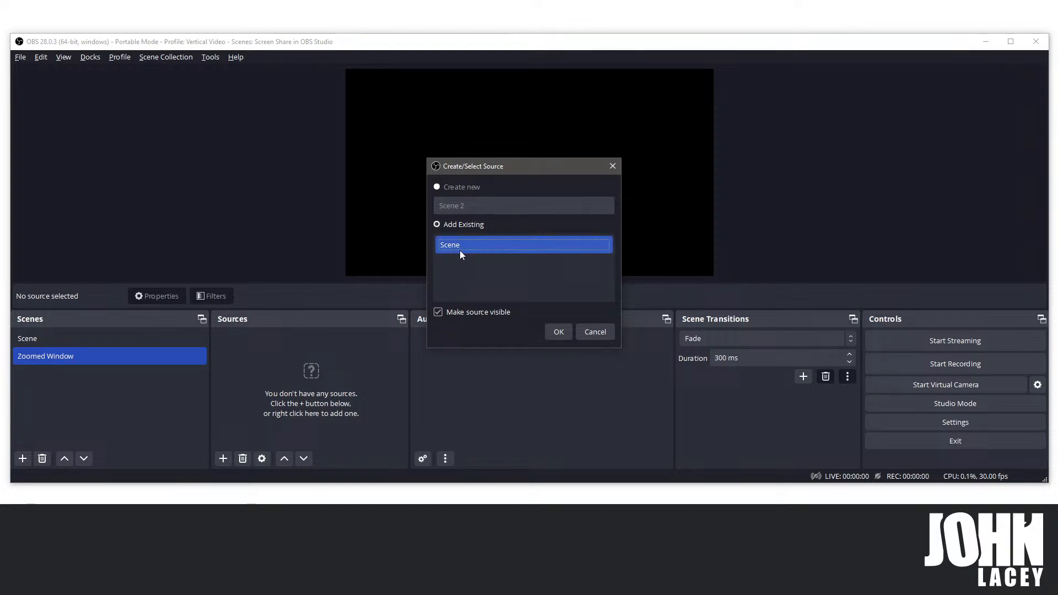
{"action": "left_click", "coordinate": [570, 332]}
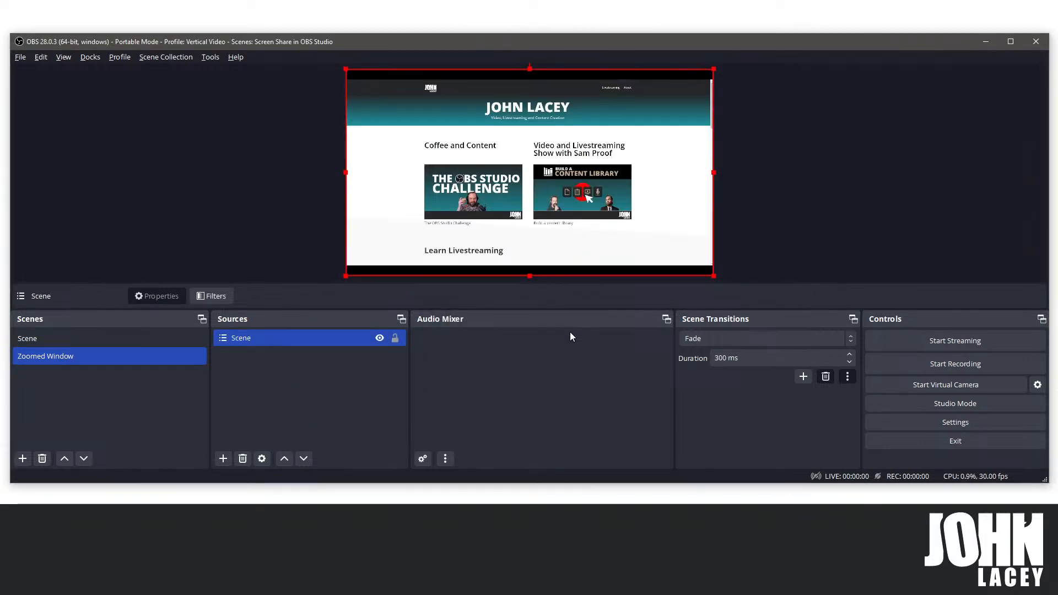
Edit the nested Scene source's transform and set its width to 2880 px, moving the dialog clear of the preview.
{"action": "right_click", "coordinate": [273, 338]}
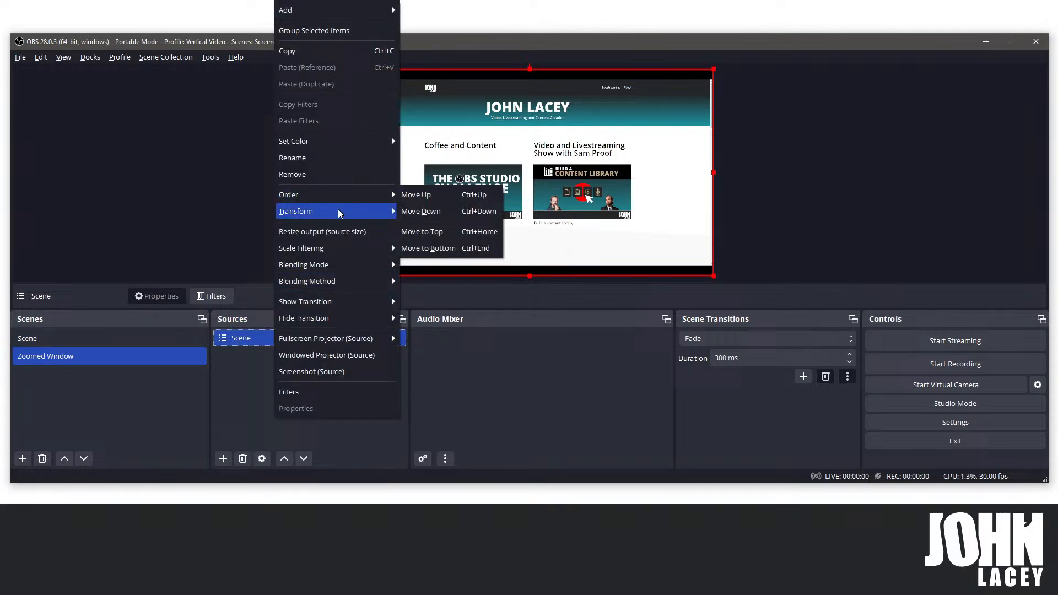
{"action": "mouse_move", "coordinate": [339, 212]}
{"action": "left_click", "coordinate": [476, 217]}
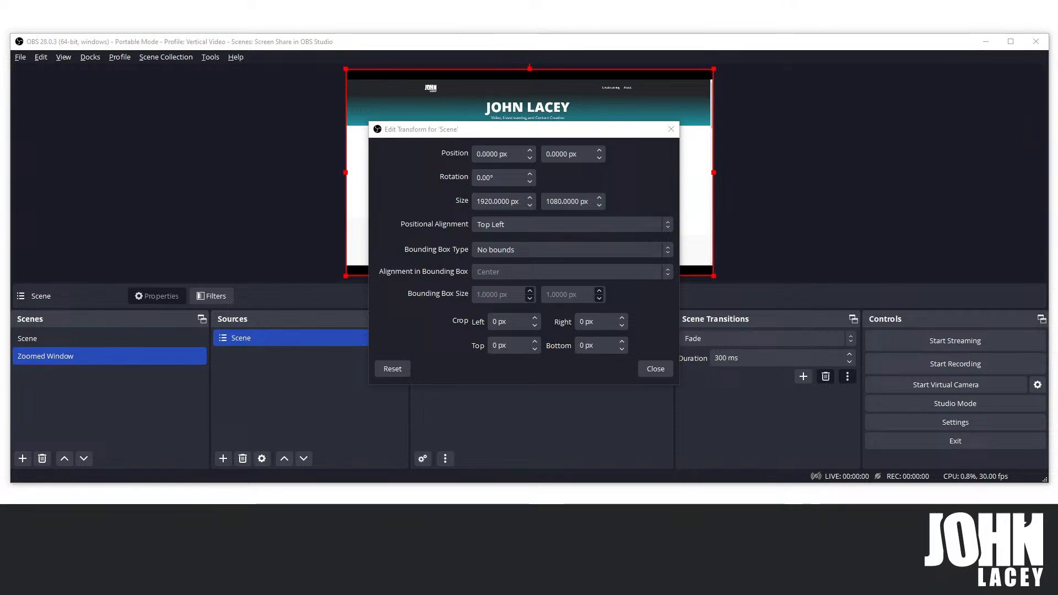
{"action": "double_click", "coordinate": [482, 201]}
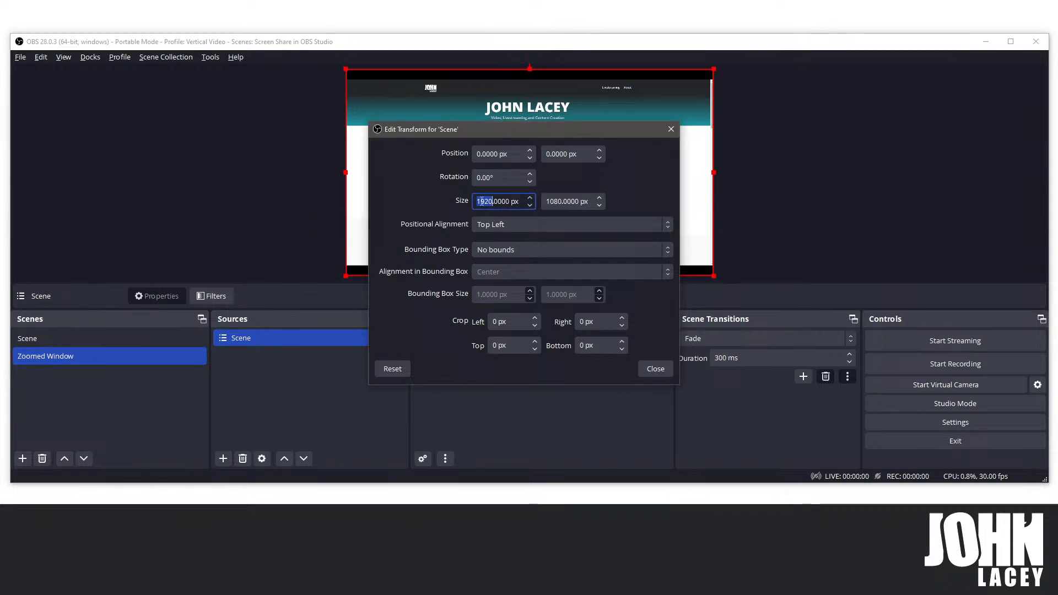
{"action": "type", "text": "2880"}
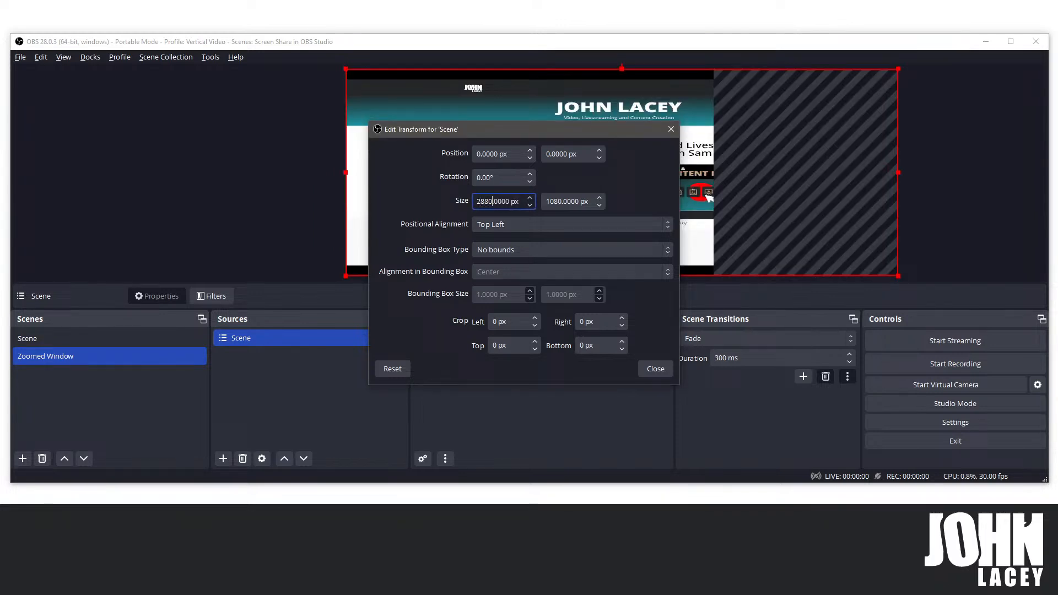
{"action": "key", "text": "alt+Tab"}
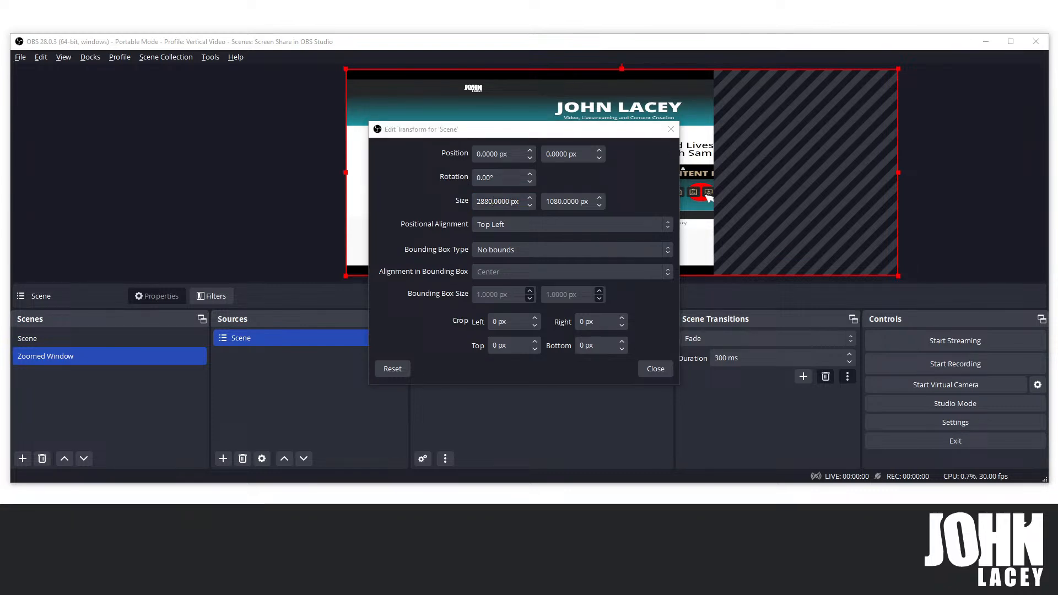
{"action": "left_click_drag", "start_coordinate": [521, 135], "coordinate": [528, 163]}
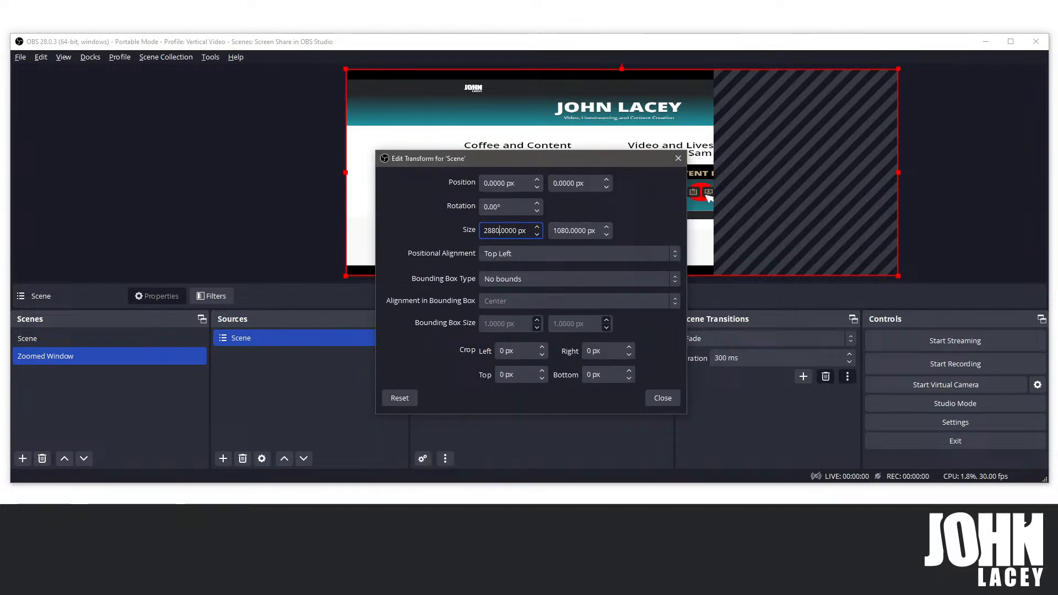
{"action": "key", "text": "alt+Tab"}
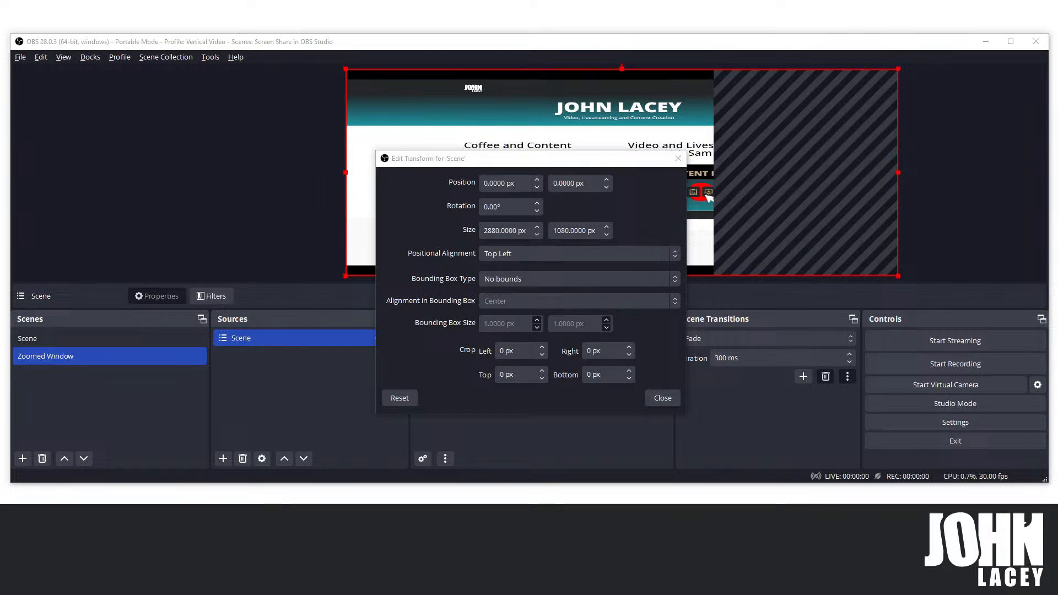
Set the nested Scene source's height to 1620 px and reposition it so the enlarged page content is centred on the canvas.
{"action": "double_click", "coordinate": [563, 228]}
{"action": "type", "text": "162"}
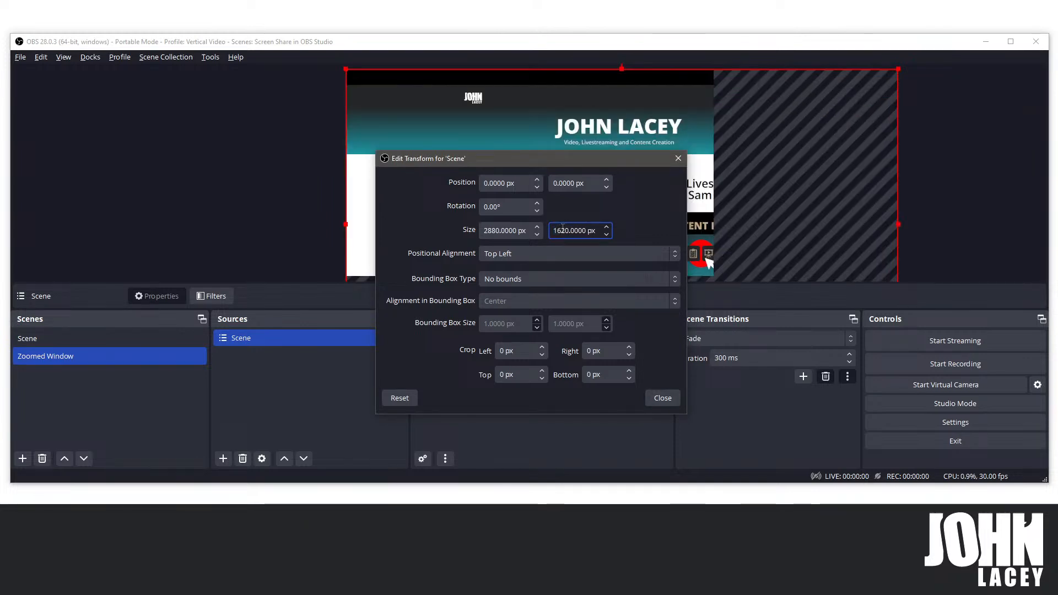
{"action": "left_click", "coordinate": [671, 394]}
{"action": "left_click_drag", "start_coordinate": [667, 170], "coordinate": [588, 147]}
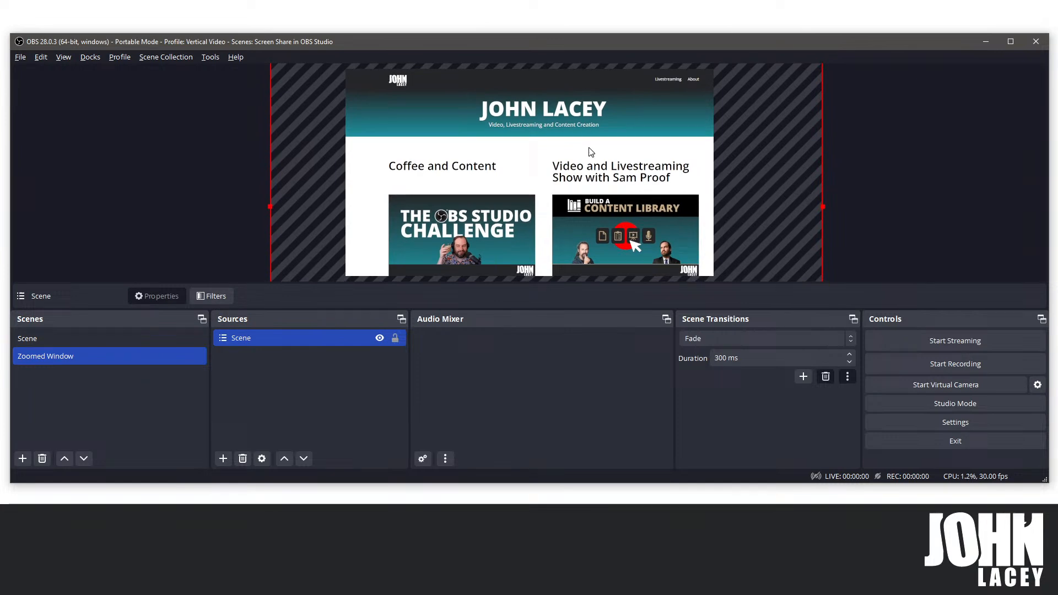
{"action": "left_click", "coordinate": [898, 148]}
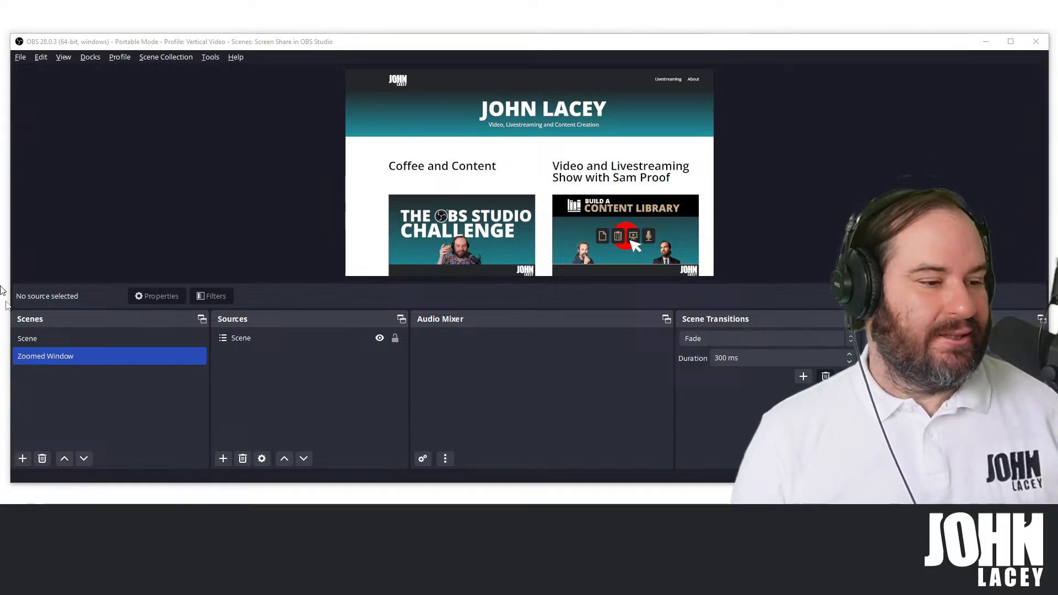
Switch to the original Scene and scroll the captured web page down and back up to check the full view.
{"action": "left_click", "coordinate": [45, 342]}
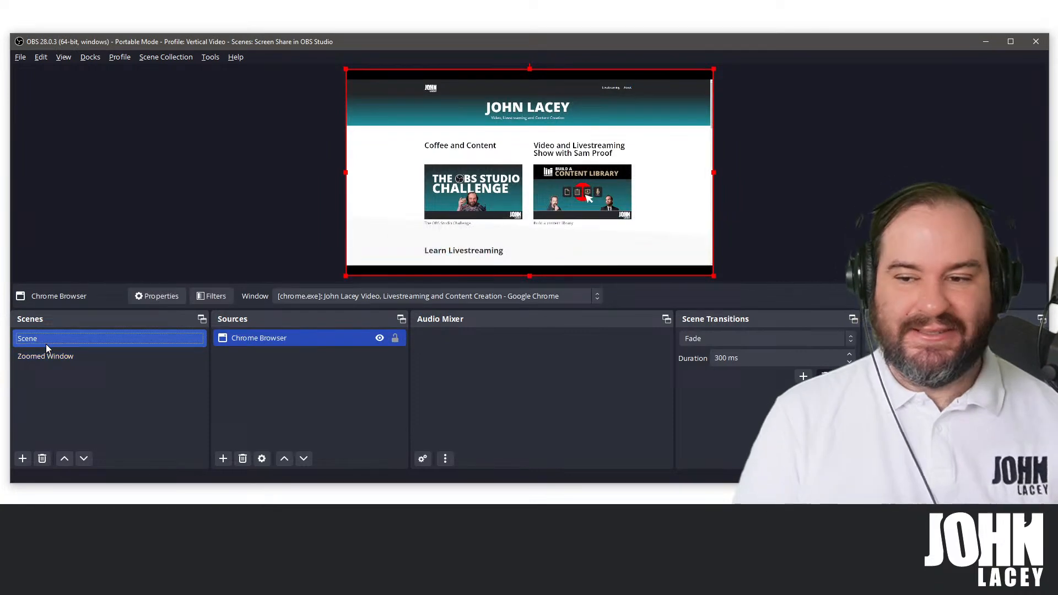
{"action": "scroll", "coordinate": [529, 172], "scroll_direction": "down", "scroll_amount": 5}
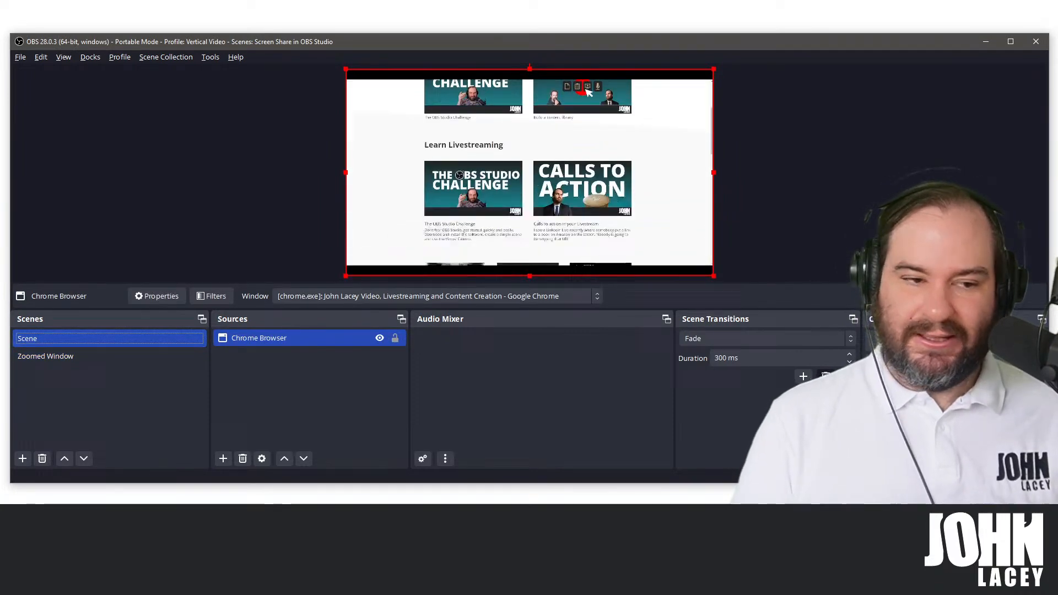
{"action": "scroll", "coordinate": [529, 173], "scroll_direction": "down", "scroll_amount": 8}
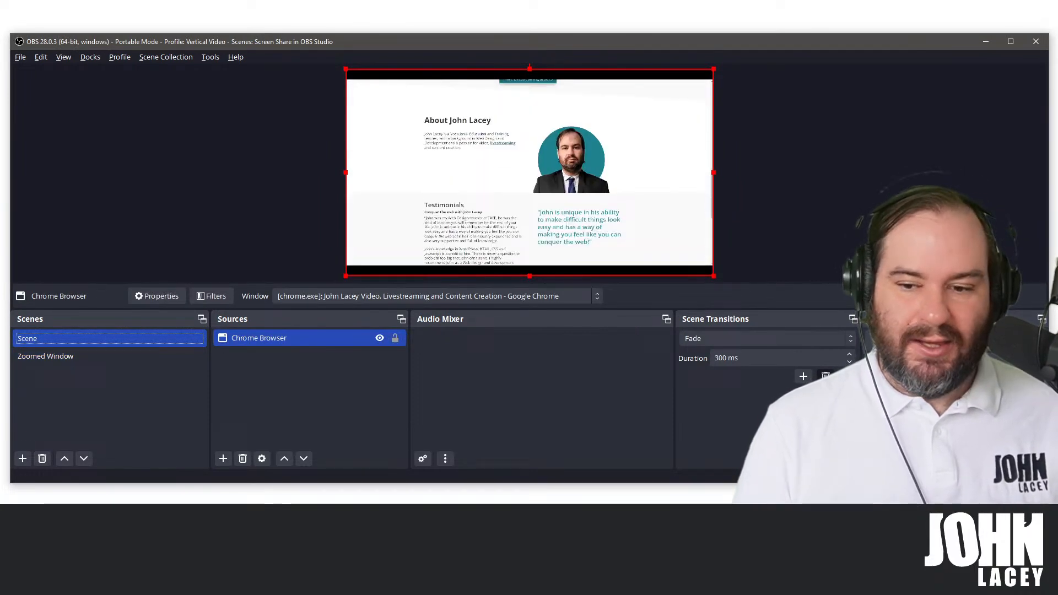
{"action": "scroll", "coordinate": [529, 173], "scroll_direction": "down", "scroll_amount": 8}
{"action": "scroll", "coordinate": [528, 172], "scroll_direction": "up", "scroll_amount": 15}
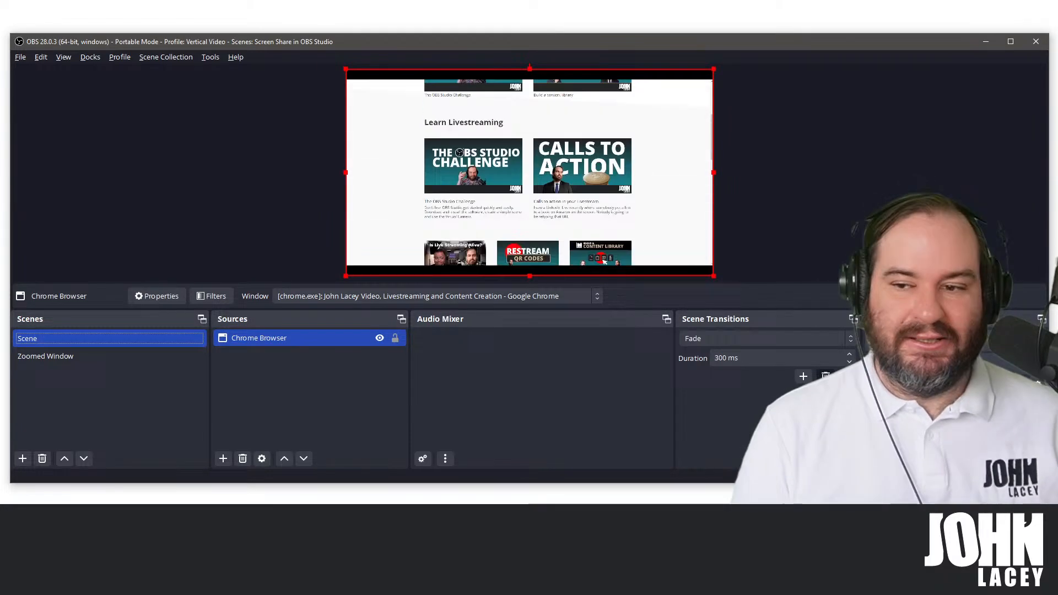
{"action": "scroll", "coordinate": [529, 173], "scroll_direction": "up", "scroll_amount": 5}
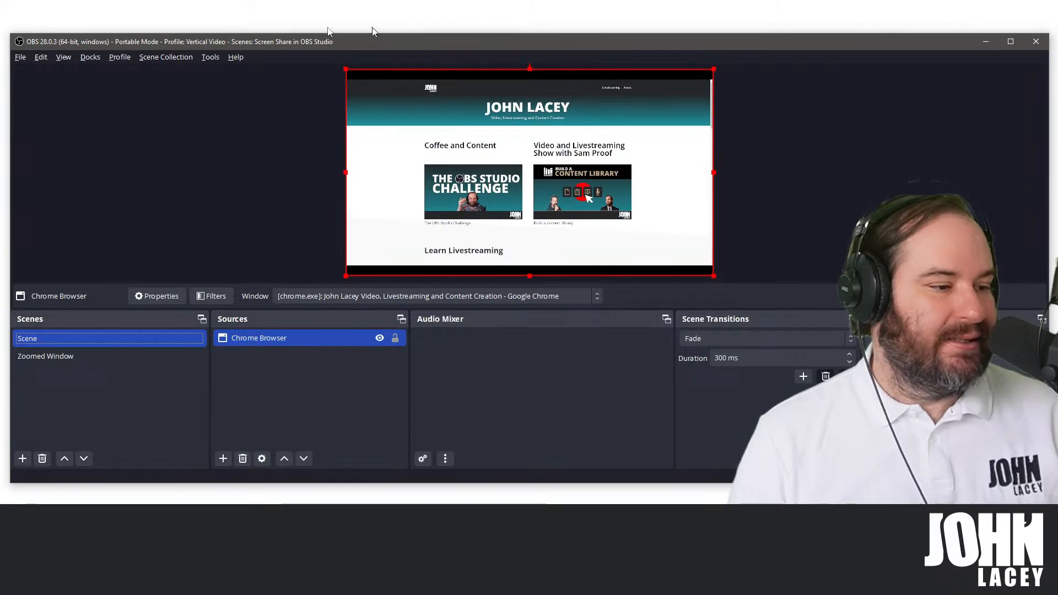
Switch to the Zoomed Window scene and open The OBS Studio Challenge page in the captured Chrome window.
{"action": "left_click", "coordinate": [97, 364]}
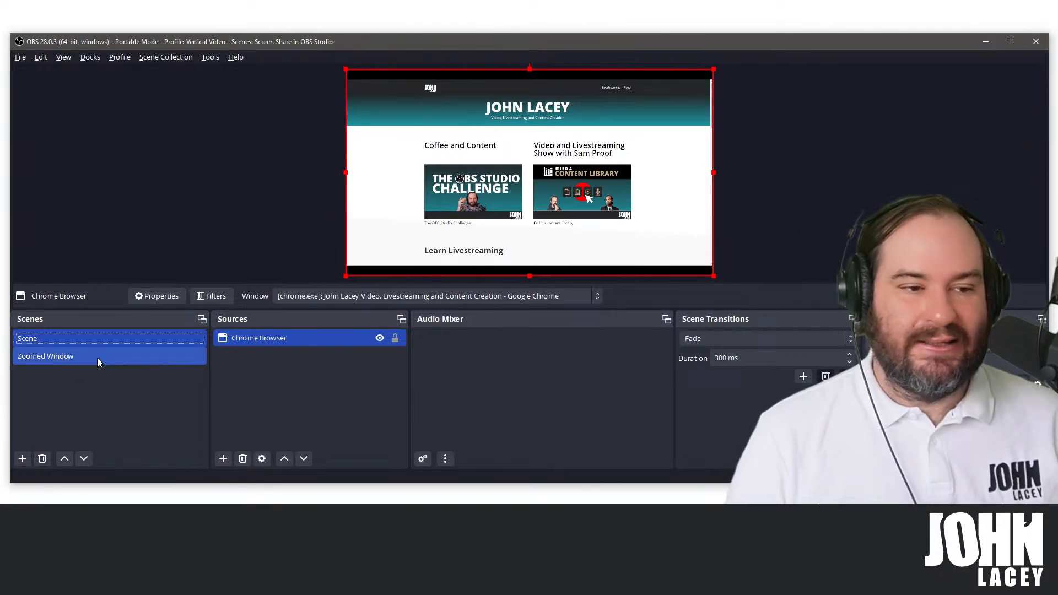
{"action": "left_click", "coordinate": [97, 358]}
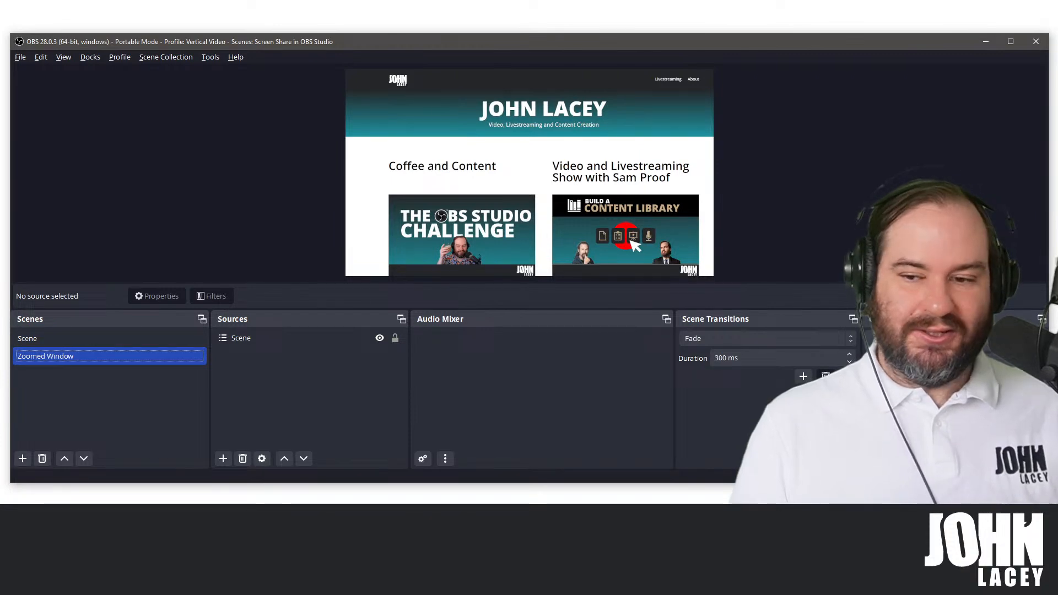
{"action": "key", "text": "alt+Tab"}
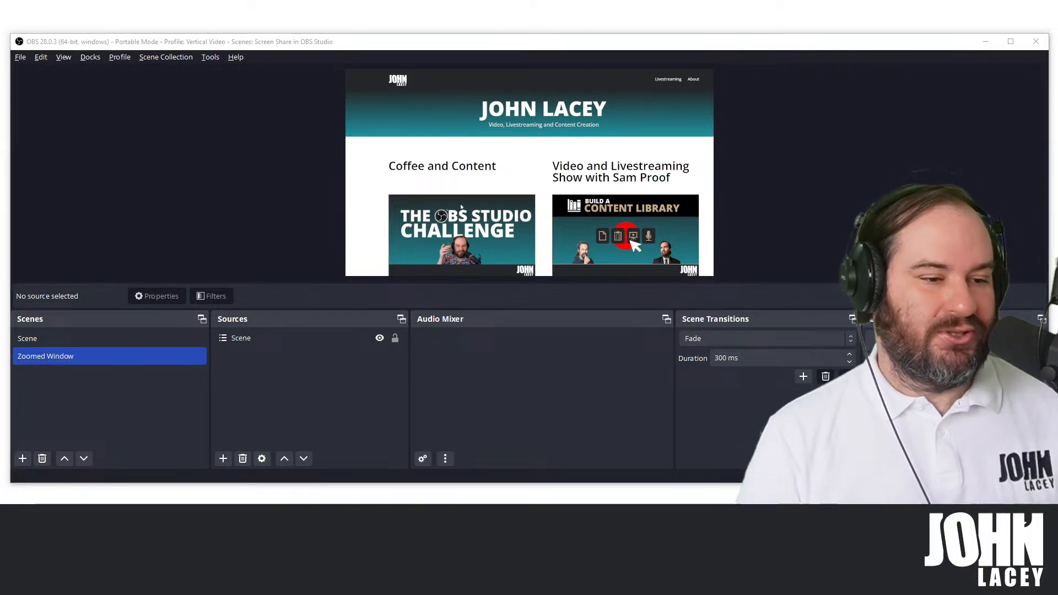
{"action": "left_click", "coordinate": [461, 206]}
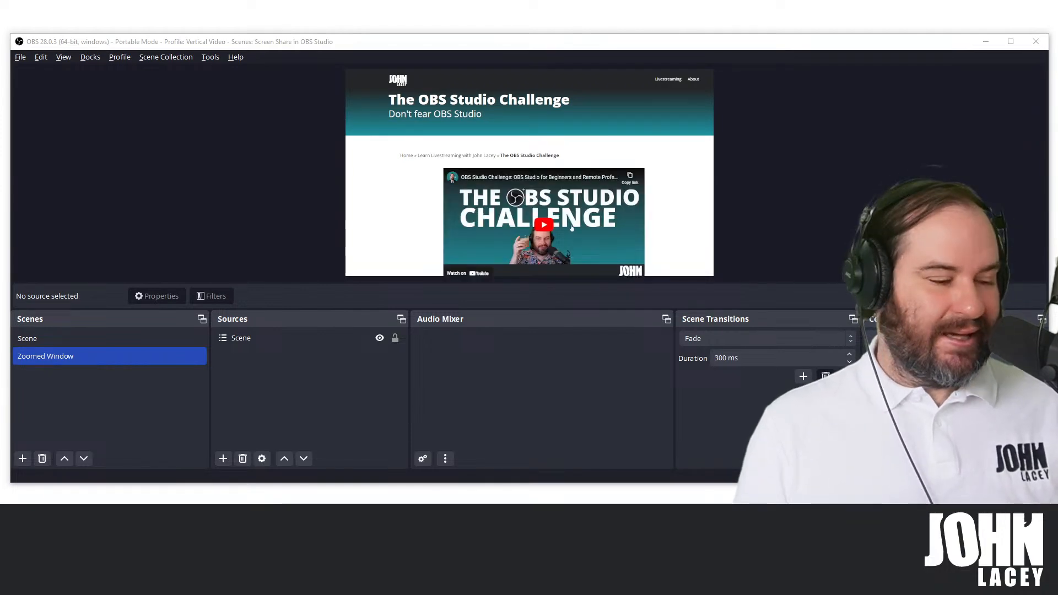
Compare the captured page in the Scene and Zoomed Window scenes, ending on Scene.
{"action": "left_click", "coordinate": [117, 337]}
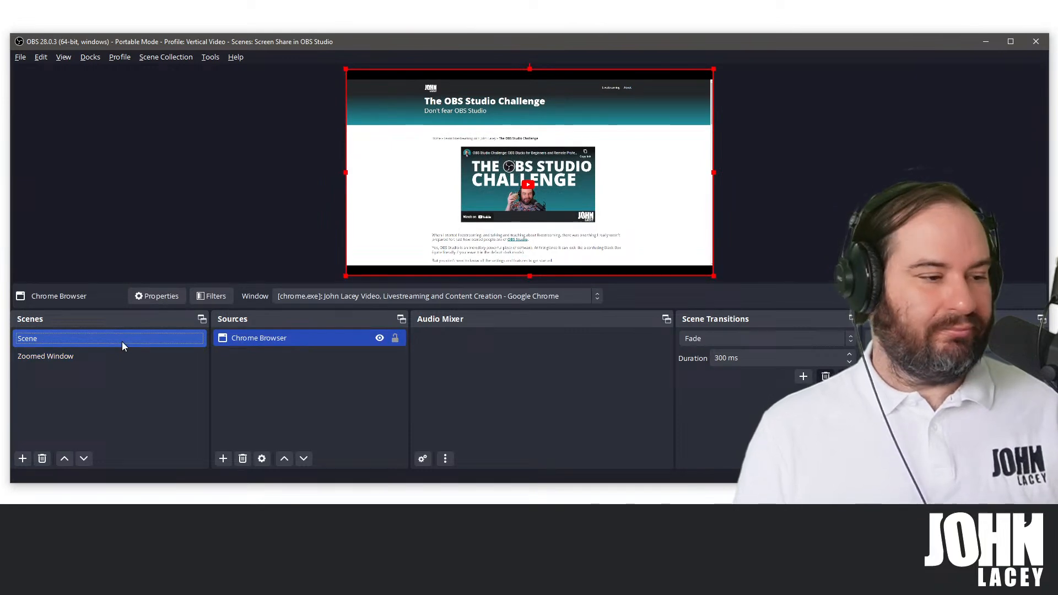
{"action": "left_click", "coordinate": [125, 358]}
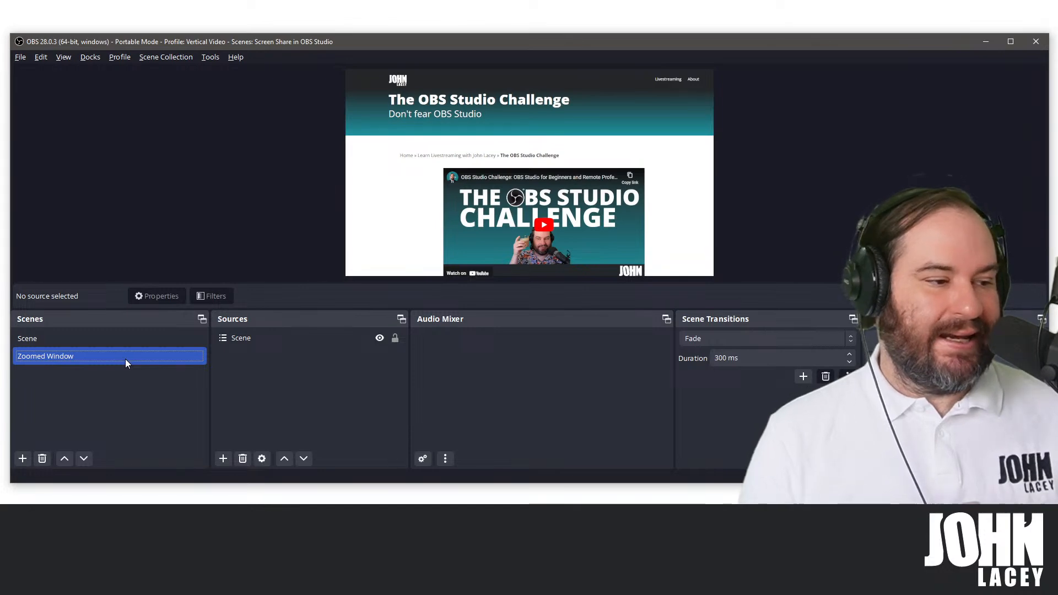
{"action": "left_click", "coordinate": [134, 339]}
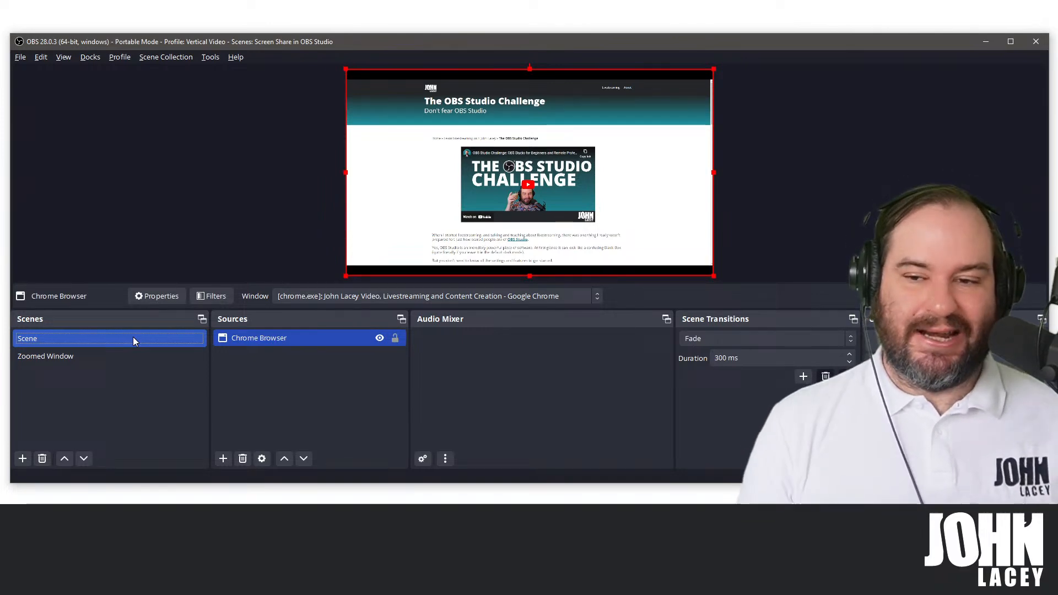
Switch to the PowerPoint presentation, snap its window to half the screen, and move it off this display.
{"action": "key", "text": "alt+Tab"}
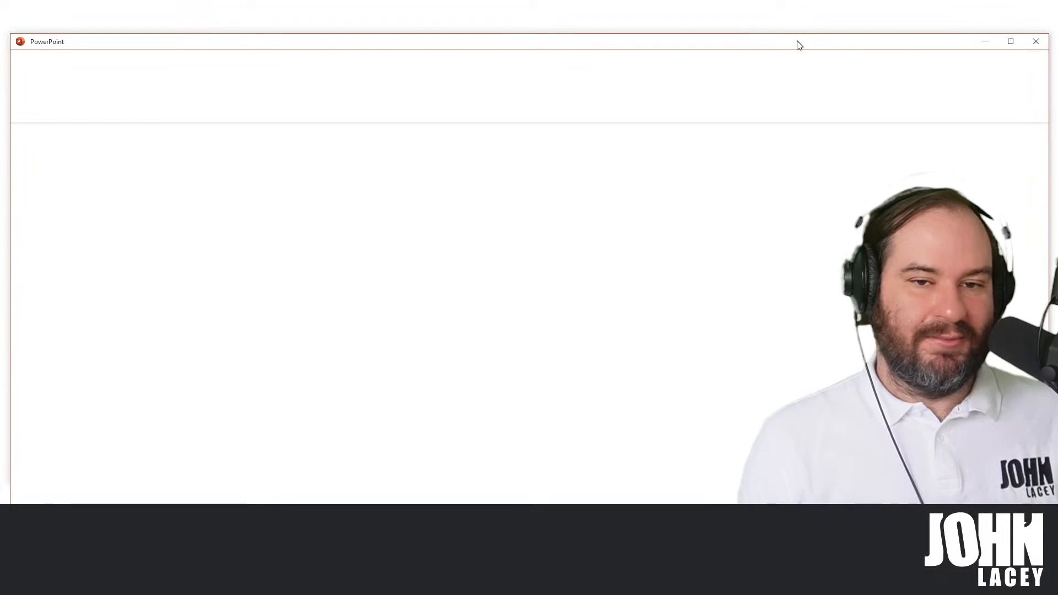
{"action": "key", "text": "super+Right"}
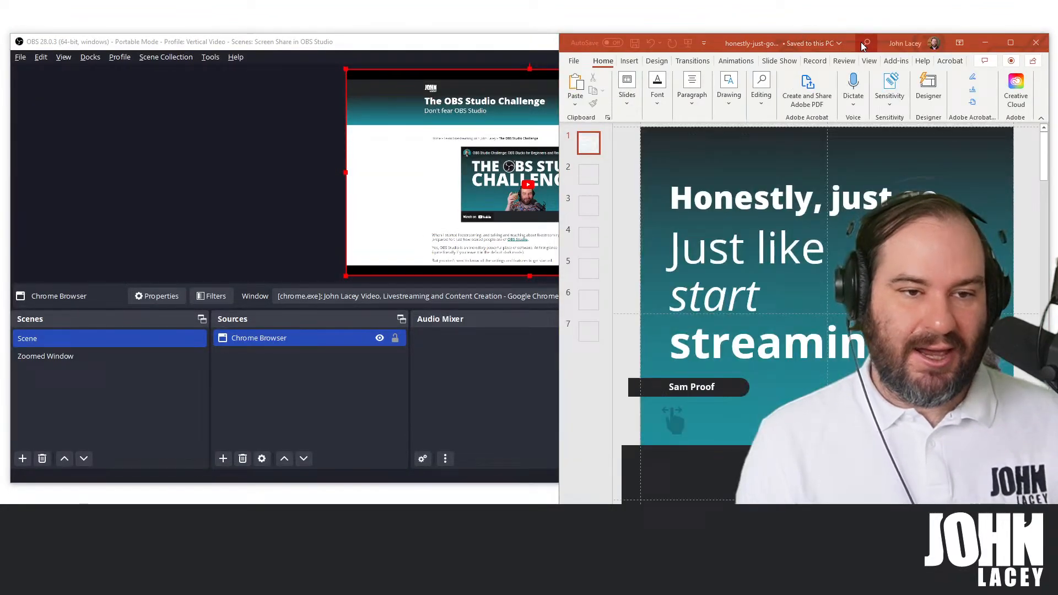
{"action": "left_click_drag", "start_coordinate": [855, 48], "coordinate": [1057, 201]}
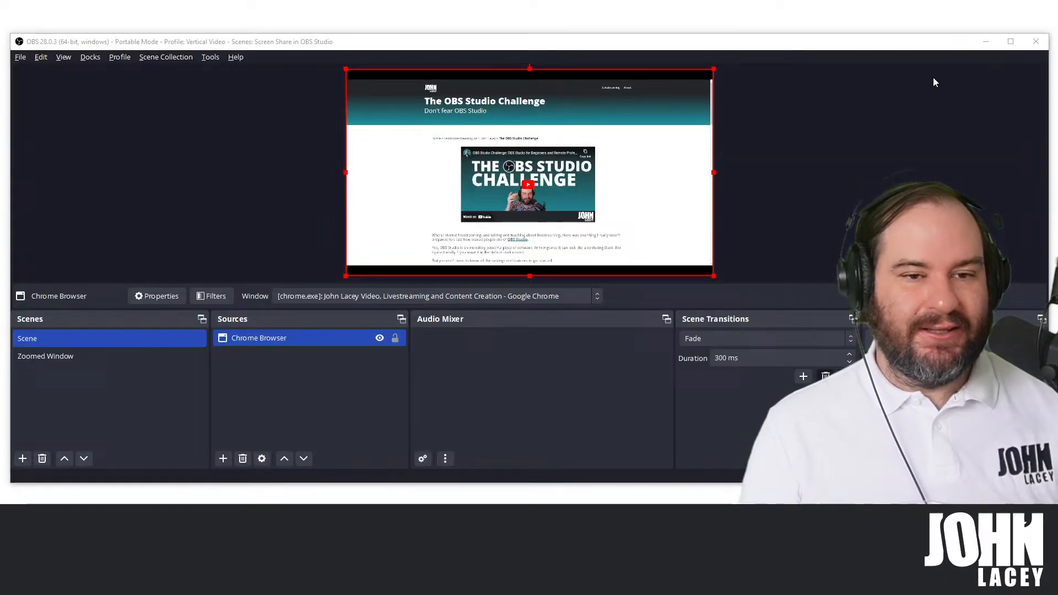
{"action": "left_click", "coordinate": [931, 83]}
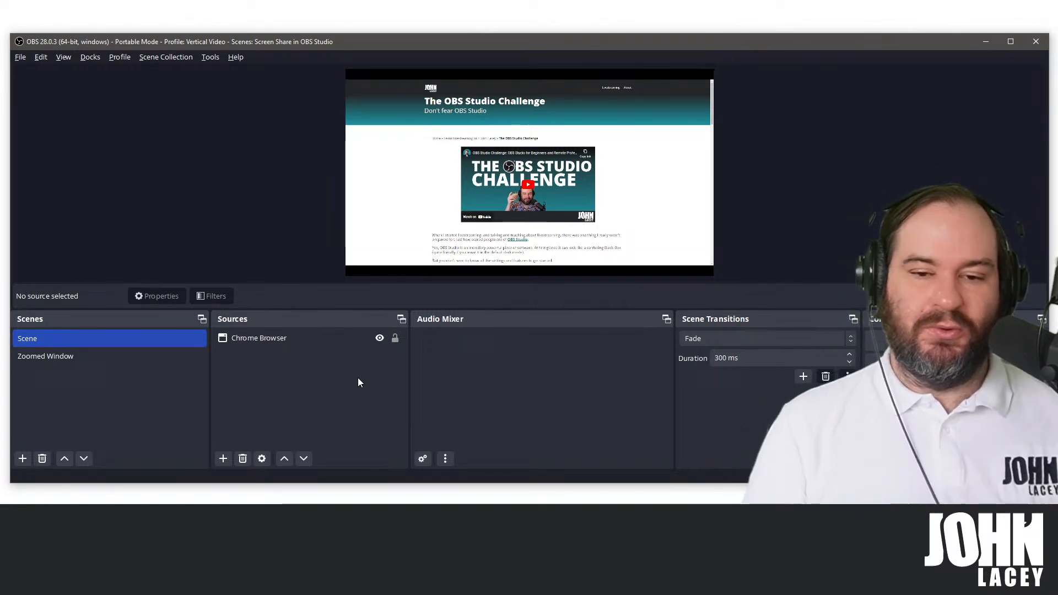
{"action": "left_click", "coordinate": [223, 458]}
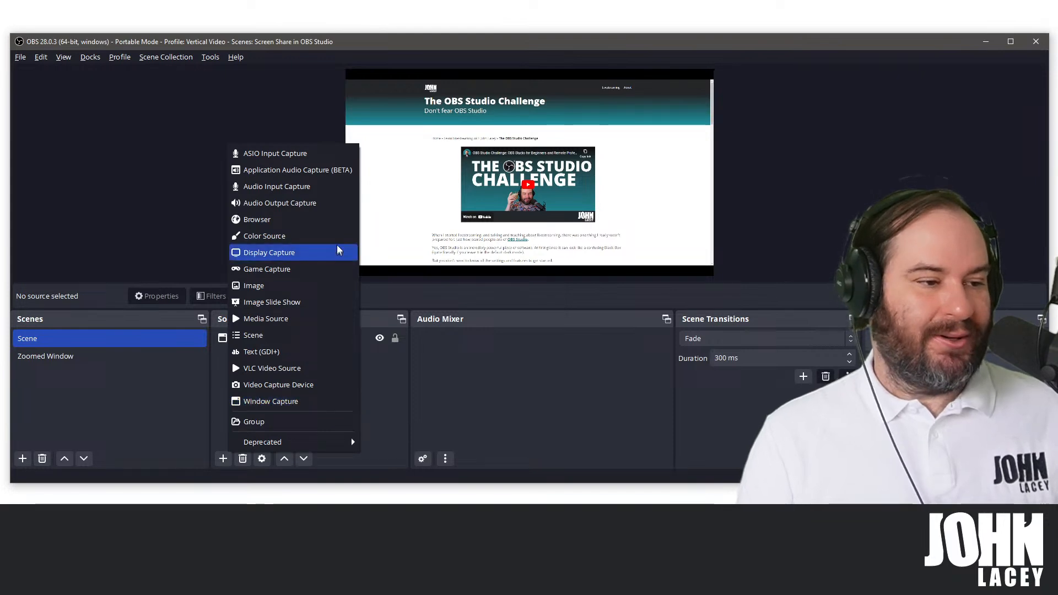
{"action": "left_click", "coordinate": [510, 424]}
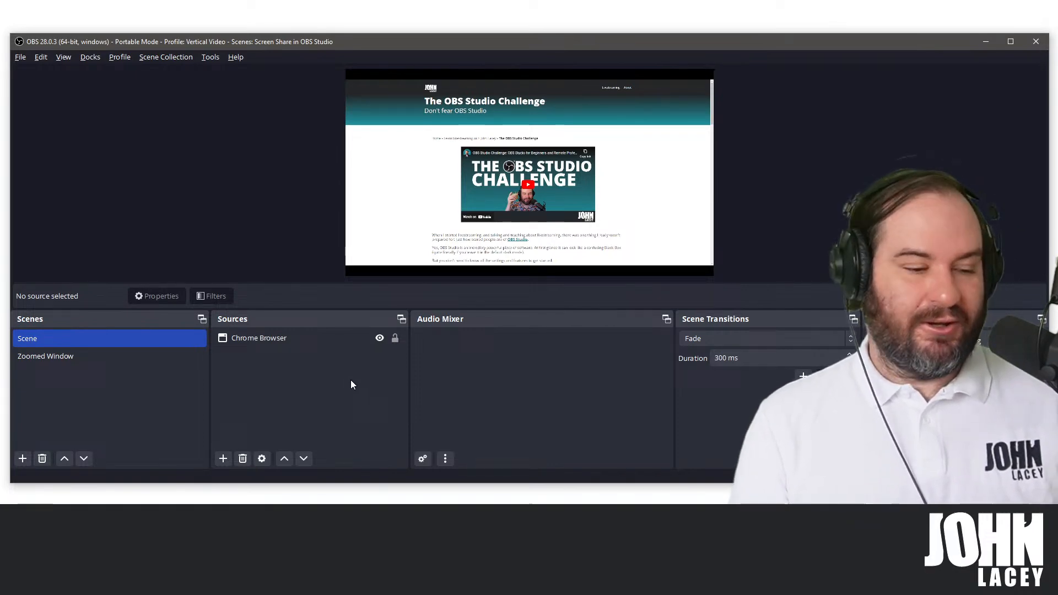
{"action": "left_click", "coordinate": [346, 338]}
{"action": "right_click", "coordinate": [346, 339]}
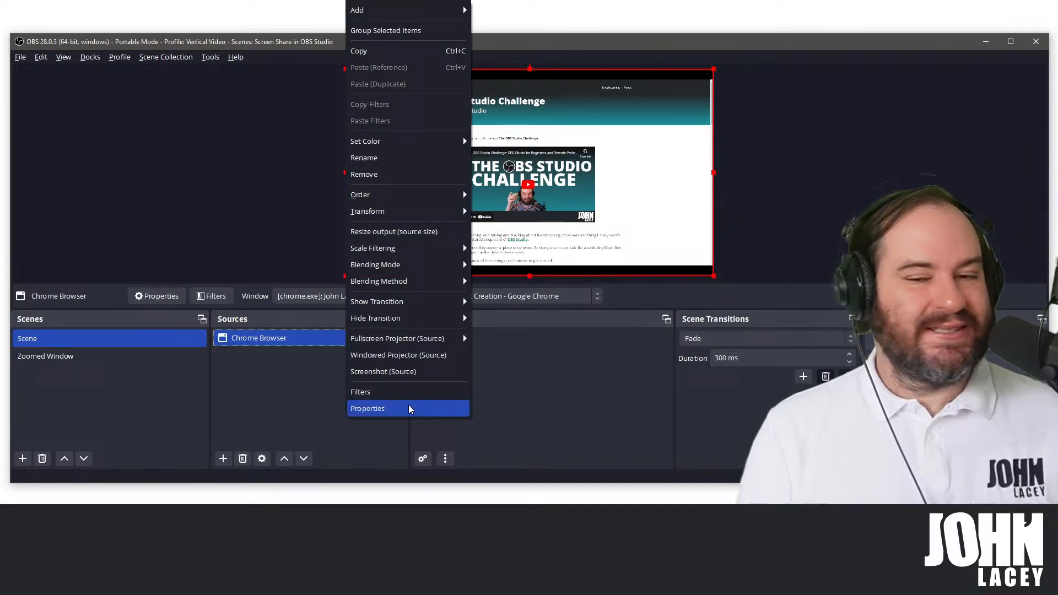
{"action": "left_click", "coordinate": [290, 372]}
Set the Chrome Browser source to capture the PowerPoint Slide Show window and check it in the Zoomed Window scene, ending on Scene.
{"action": "double_click", "coordinate": [299, 336]}
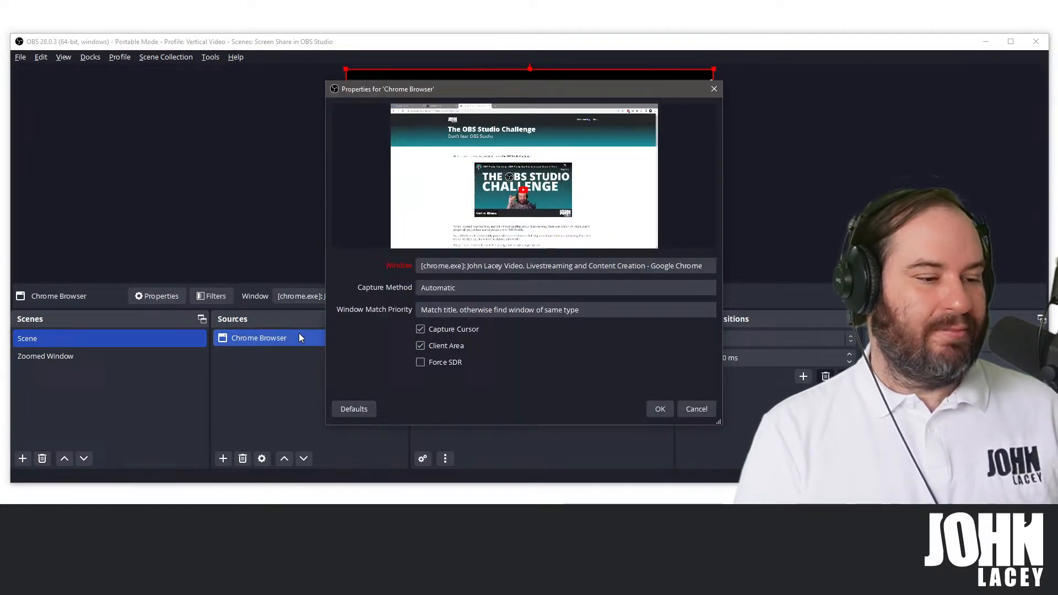
{"action": "left_click", "coordinate": [569, 270]}
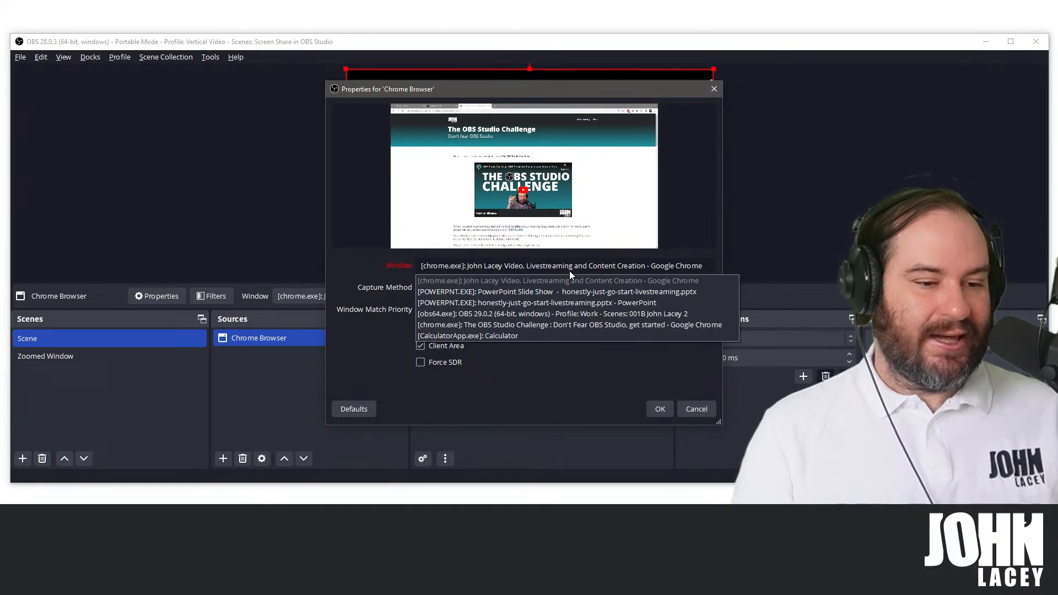
{"action": "left_click", "coordinate": [590, 291]}
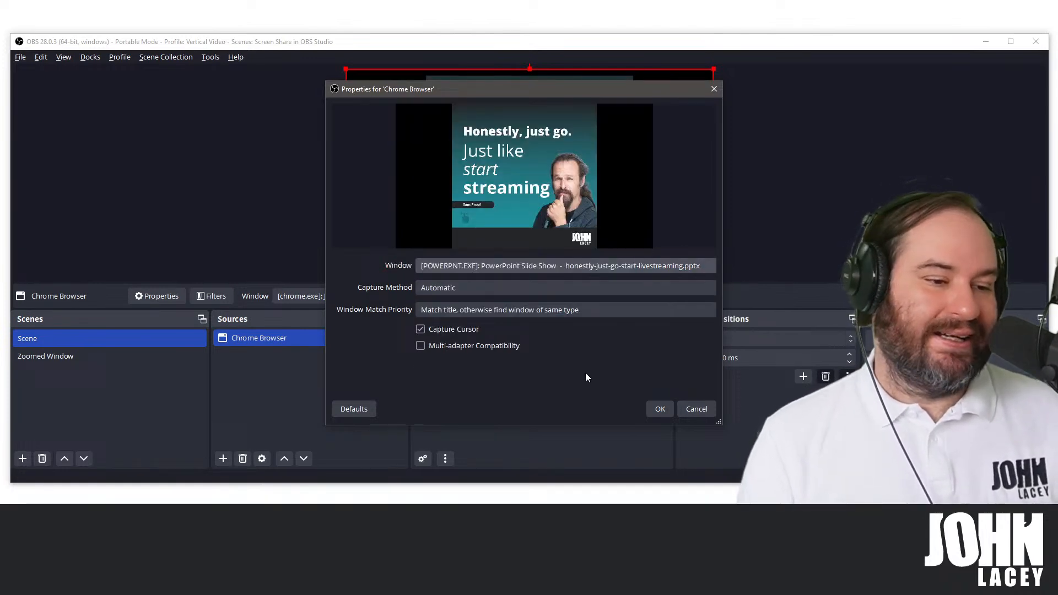
{"action": "left_click", "coordinate": [662, 408]}
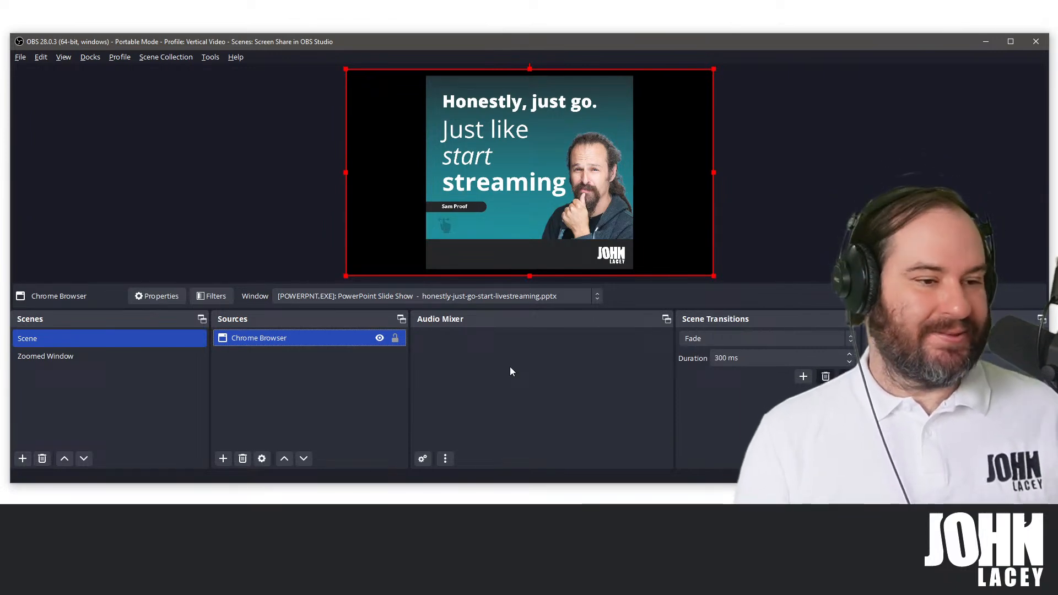
{"action": "left_click", "coordinate": [141, 353]}
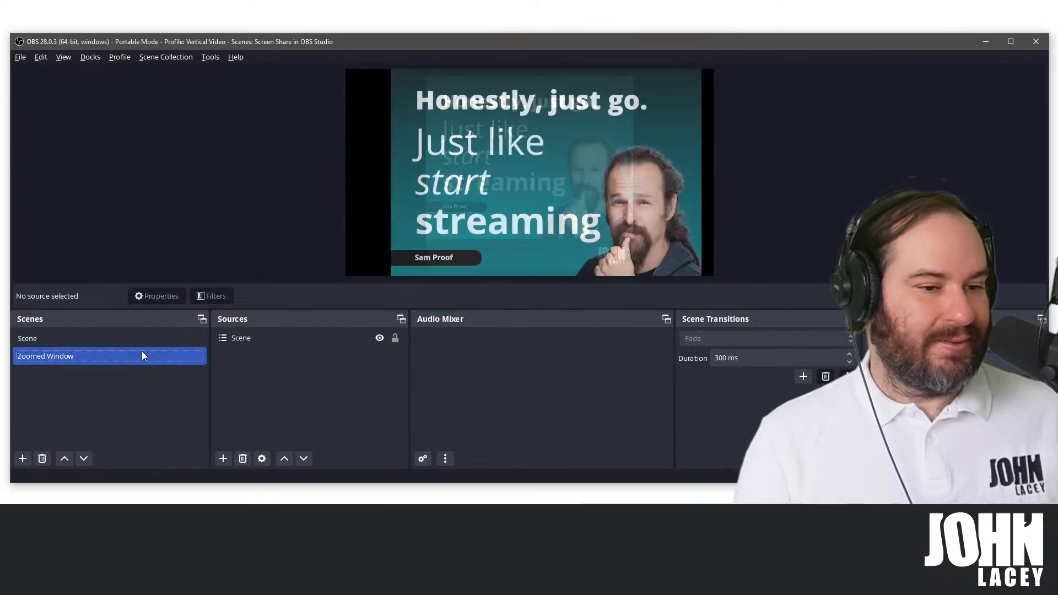
{"action": "left_click", "coordinate": [143, 346]}
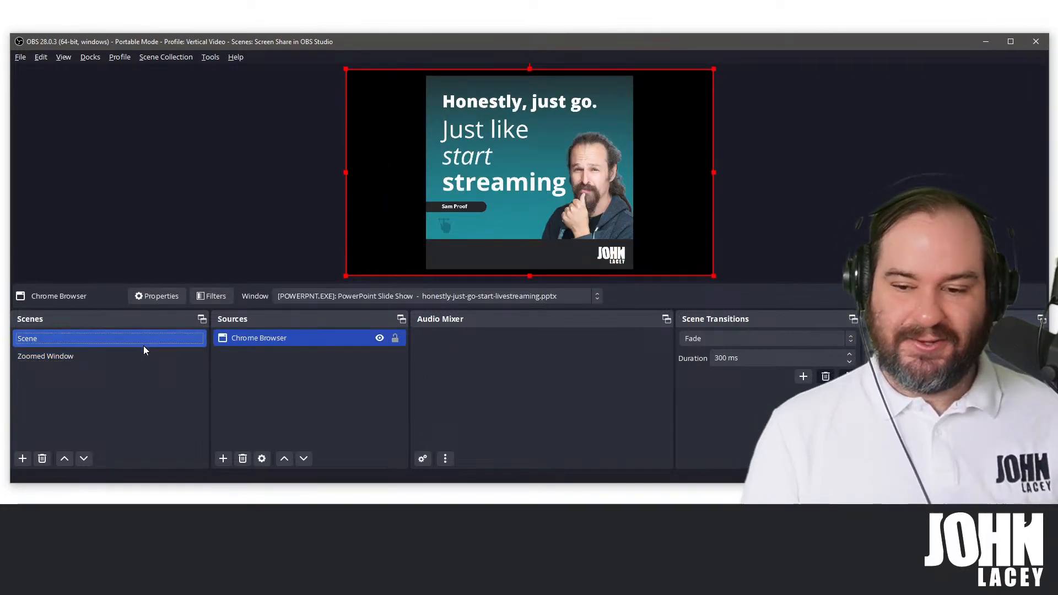
Switch to the PowerPoint presenter view, restore its window from full screen, and move it off this display.
{"action": "left_click", "coordinate": [673, 180]}
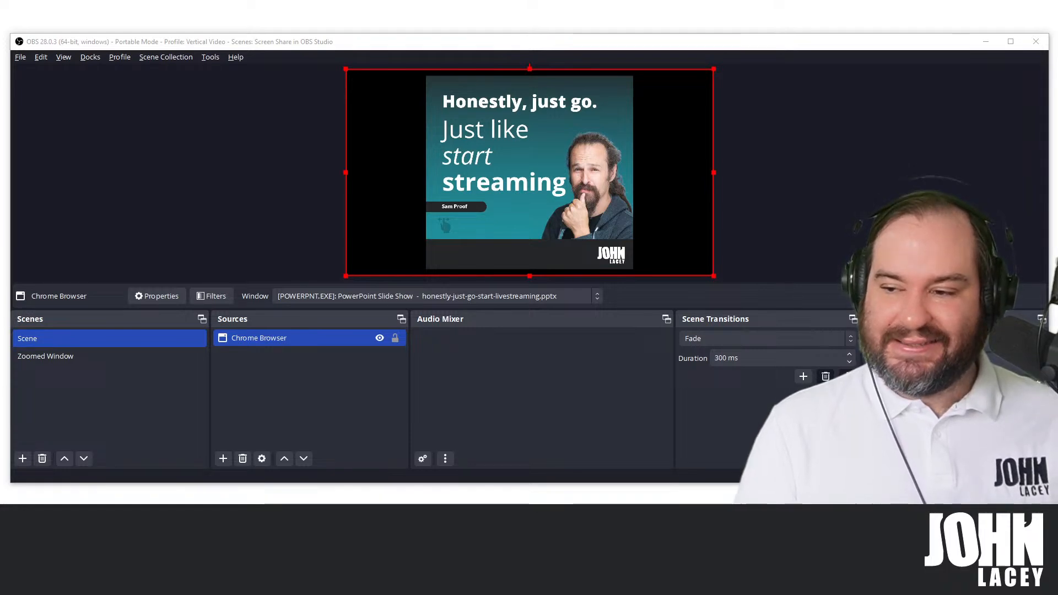
{"action": "key", "text": "alt+Tab"}
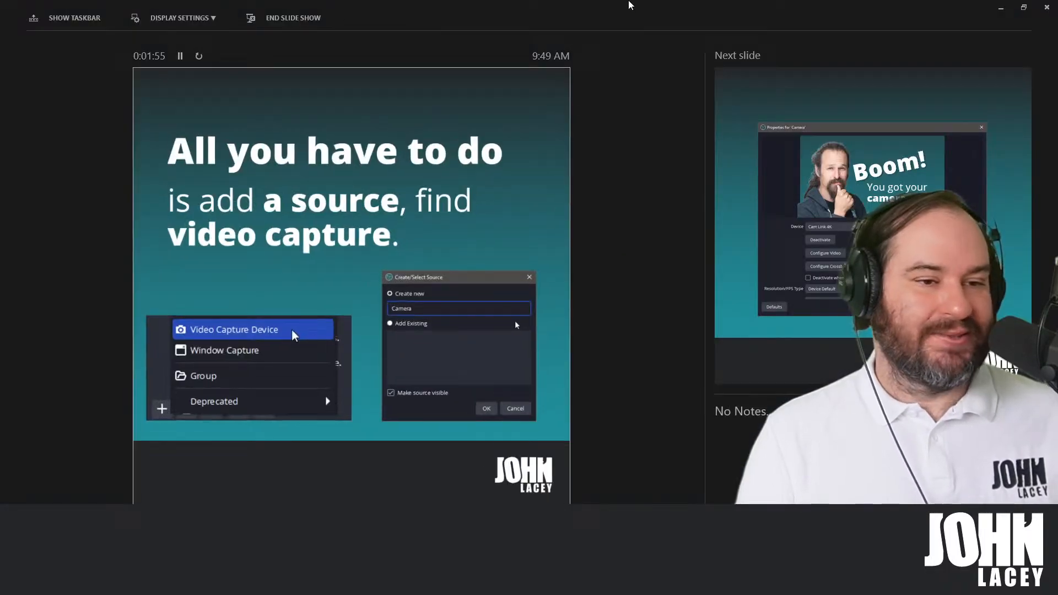
{"action": "left_click", "coordinate": [1023, 6]}
{"action": "left_click_drag", "start_coordinate": [720, 12], "coordinate": [725, 37]}
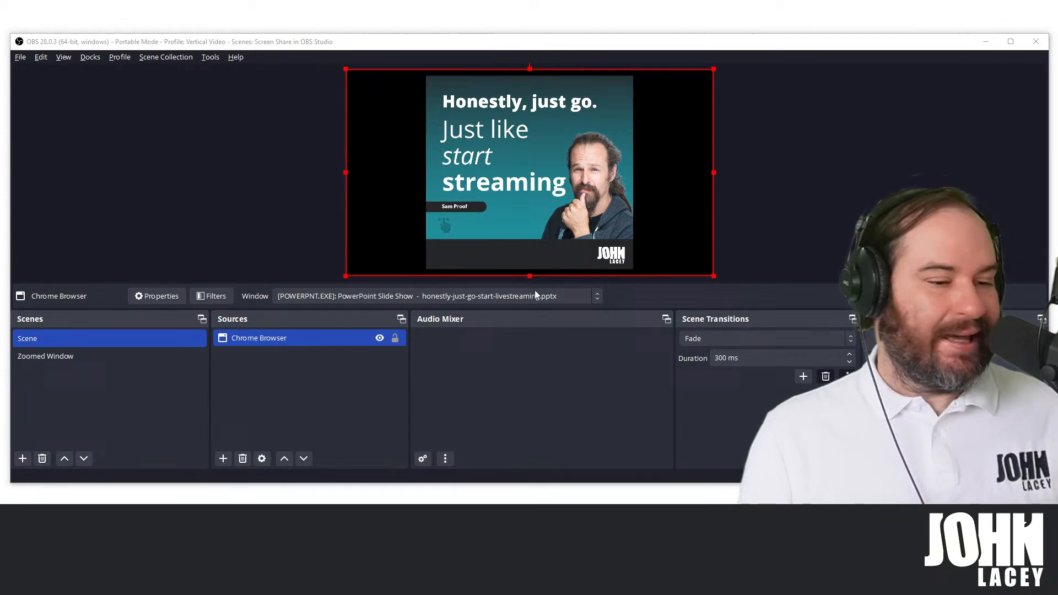
Try the PowerPoint editing window as the Chrome Browser source's capture, then set it back to the PowerPoint Slide Show window.
{"action": "double_click", "coordinate": [342, 338]}
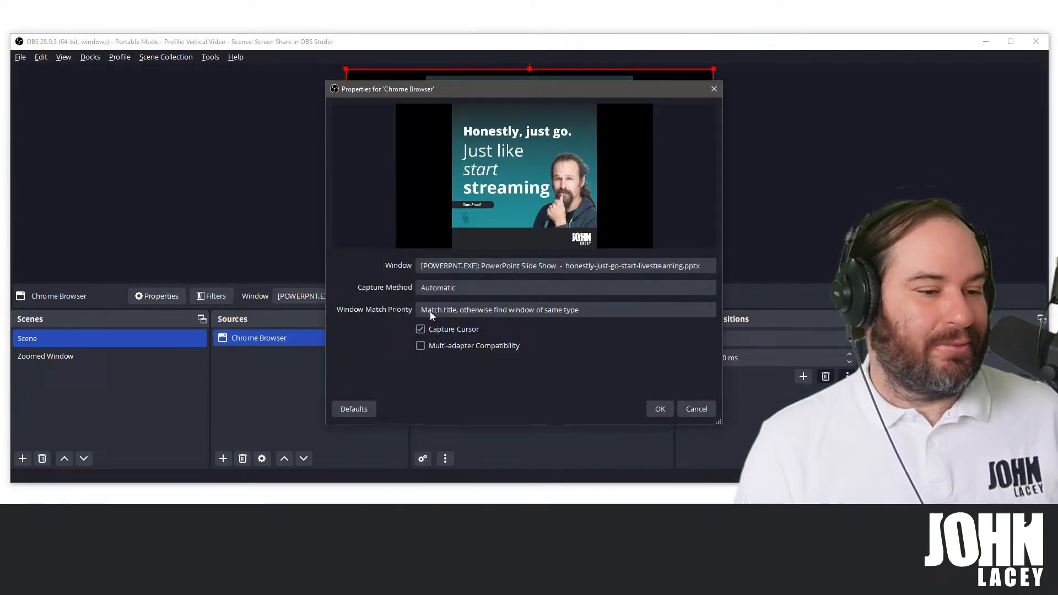
{"action": "left_click", "coordinate": [524, 268]}
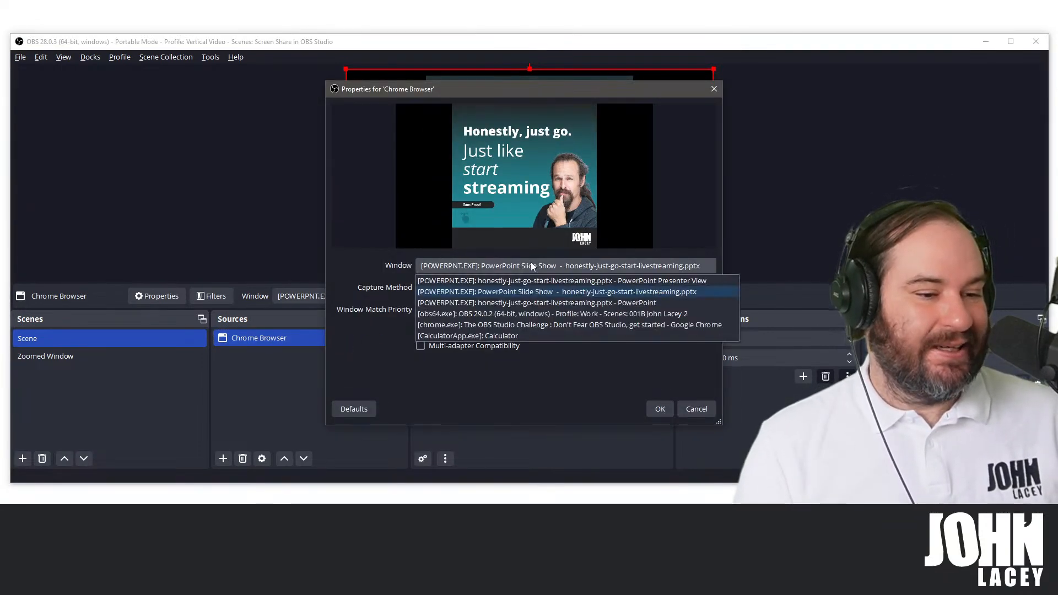
{"action": "left_click", "coordinate": [534, 302]}
{"action": "left_click", "coordinate": [564, 266]}
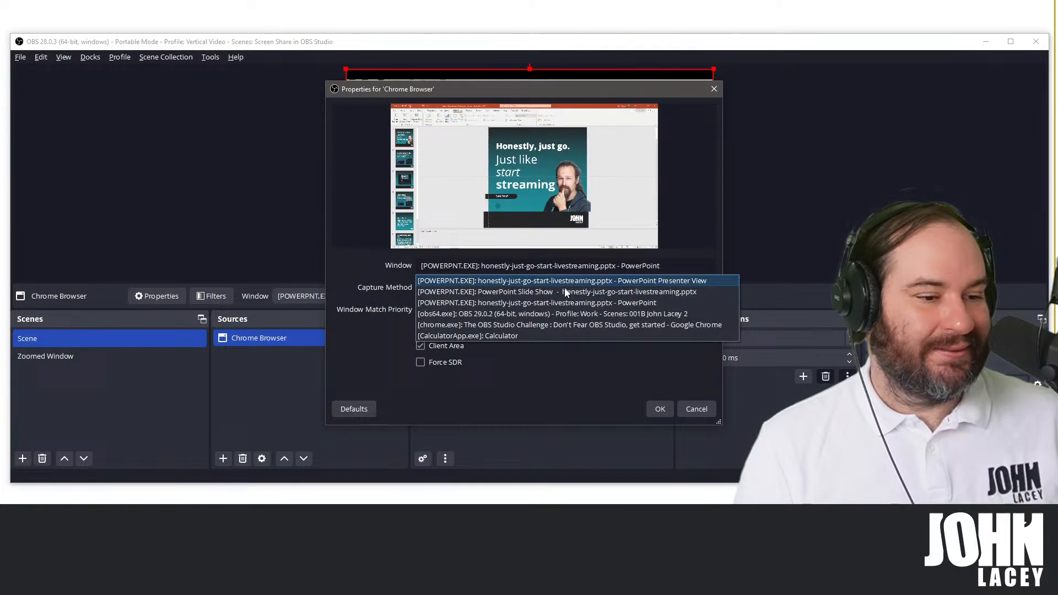
{"action": "left_click", "coordinate": [566, 293]}
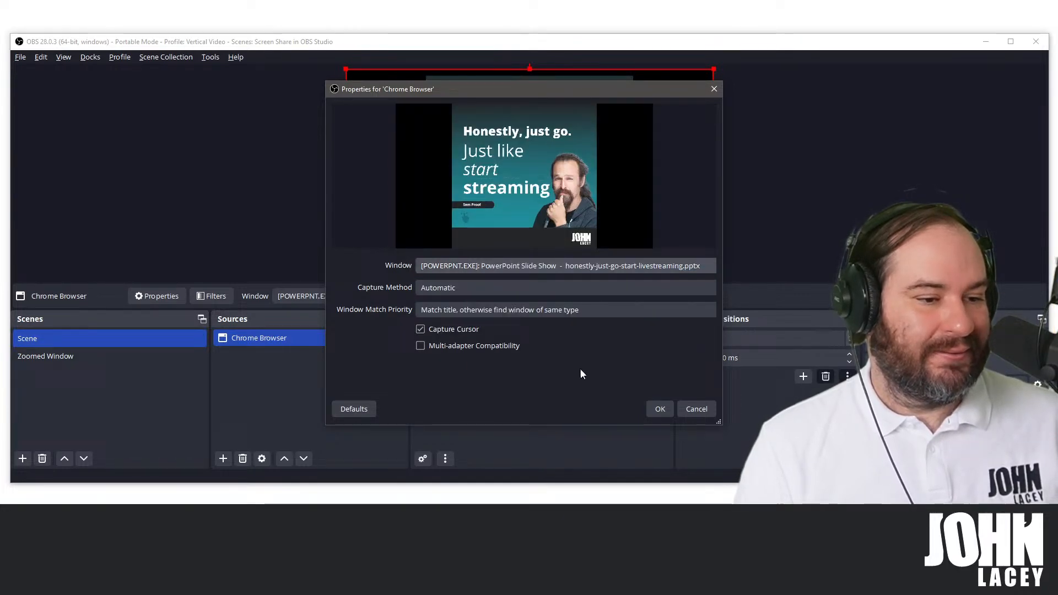
{"action": "left_click", "coordinate": [657, 408]}
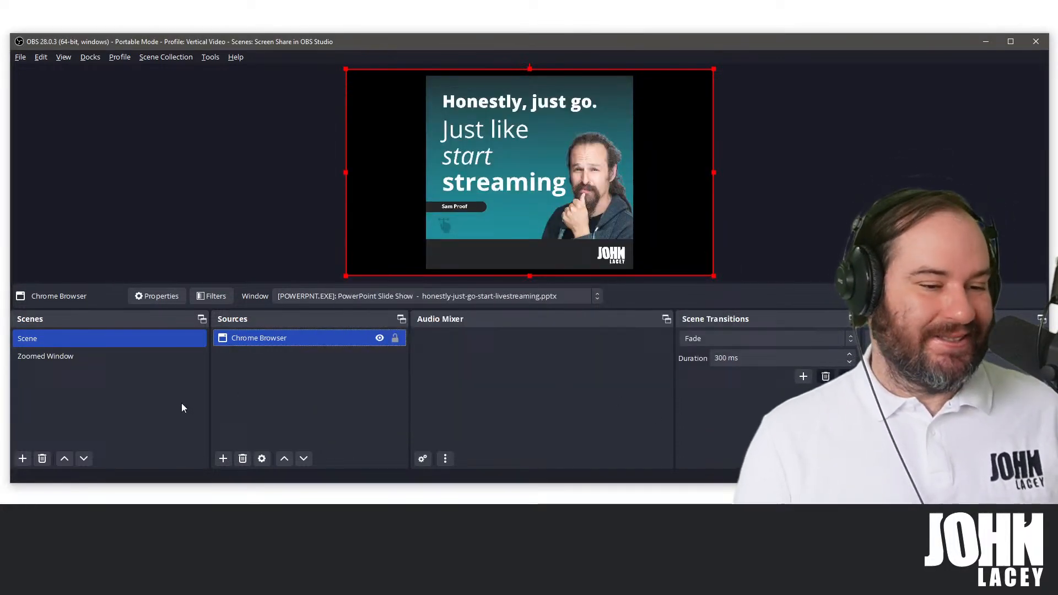
Set the Chrome Browser source to capture the Chrome window titled The OBS Studio Challenge.
{"action": "left_click", "coordinate": [228, 462]}
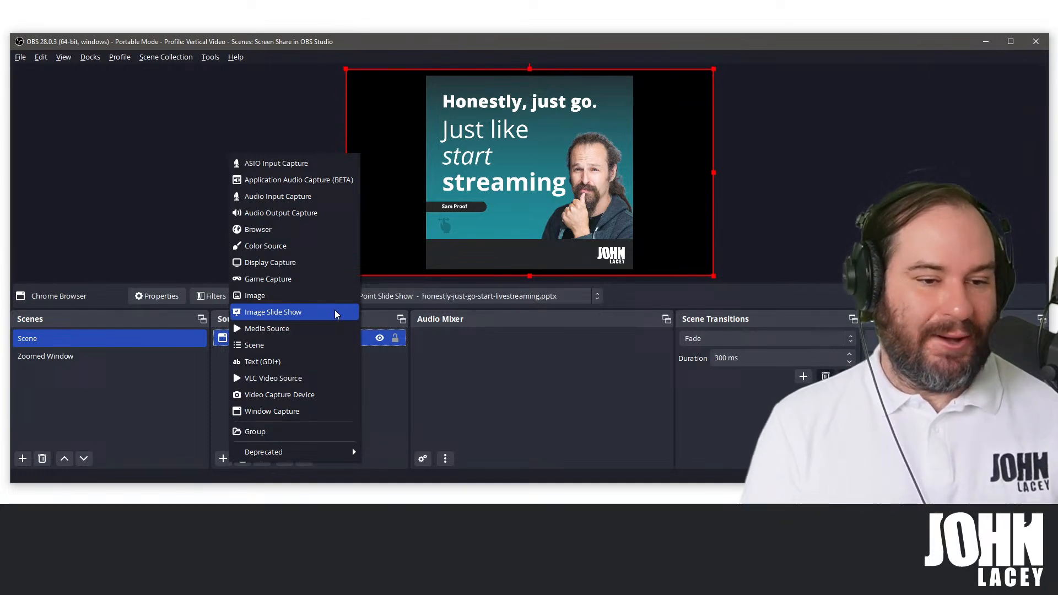
{"action": "left_click", "coordinate": [587, 387]}
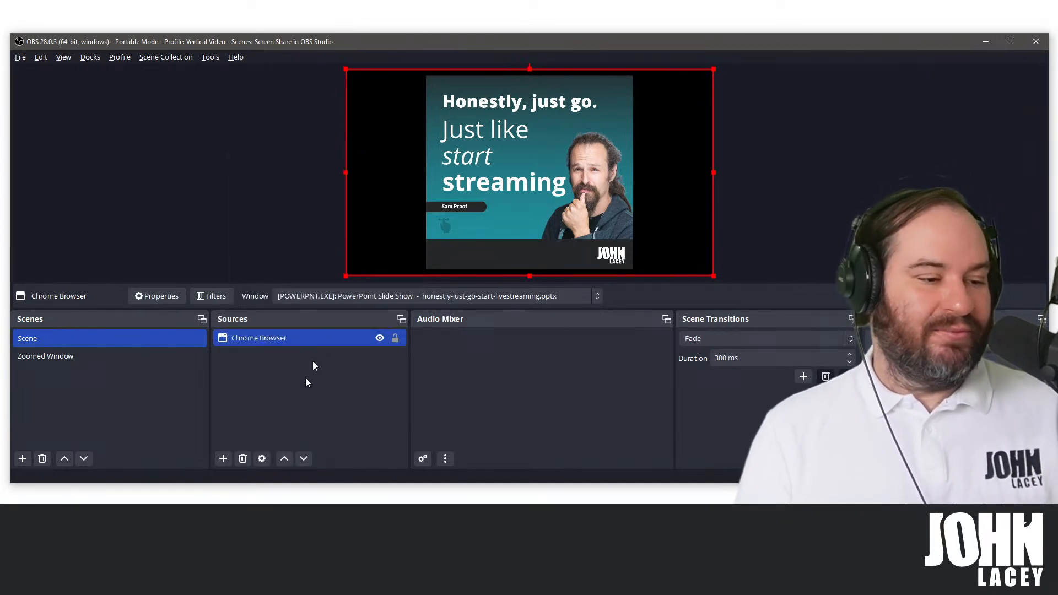
{"action": "double_click", "coordinate": [327, 338]}
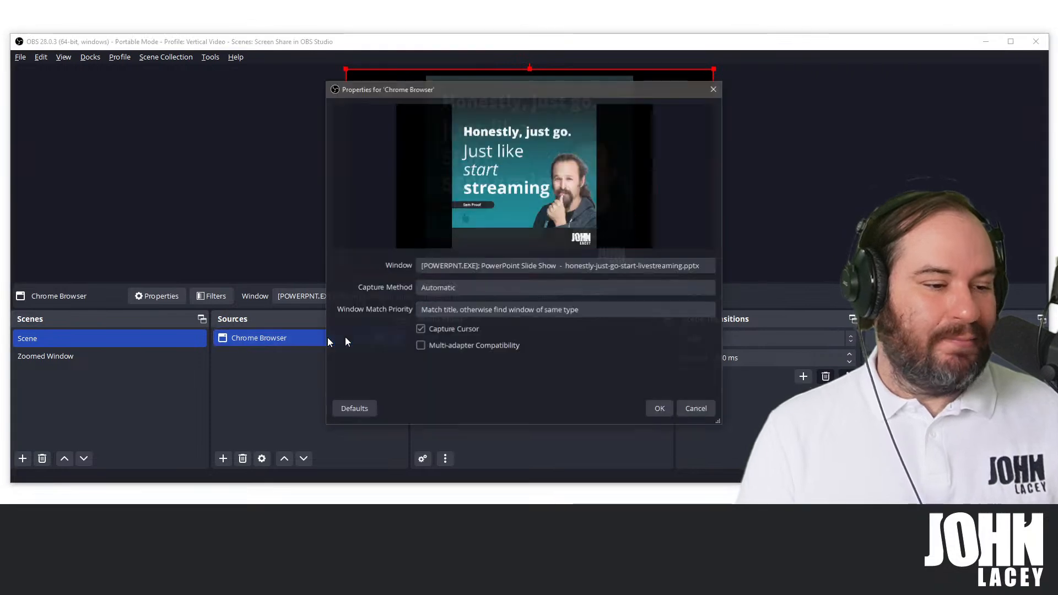
{"action": "left_click", "coordinate": [631, 265]}
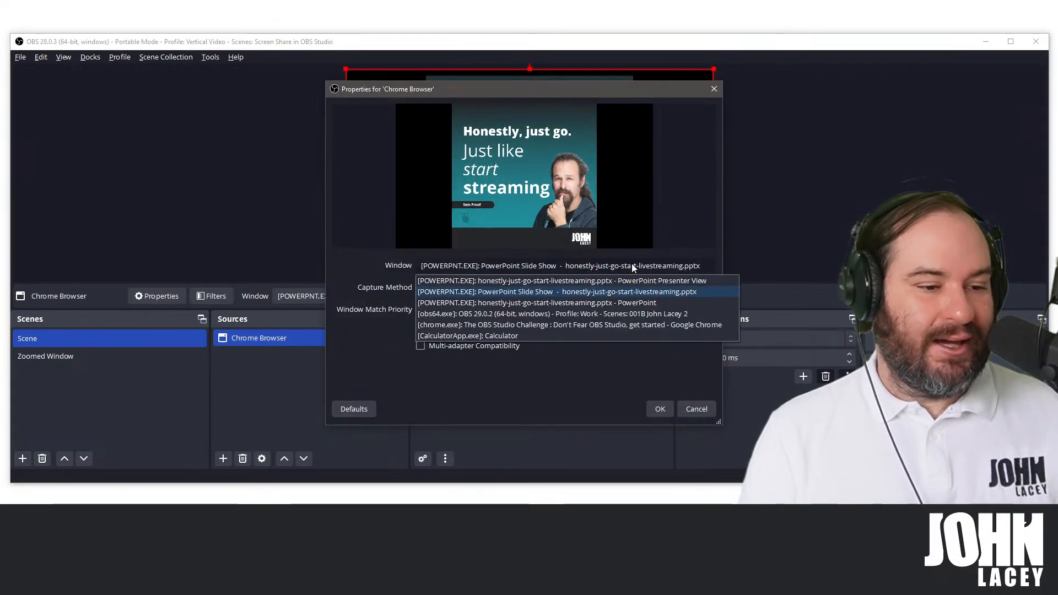
{"action": "left_click", "coordinate": [629, 330]}
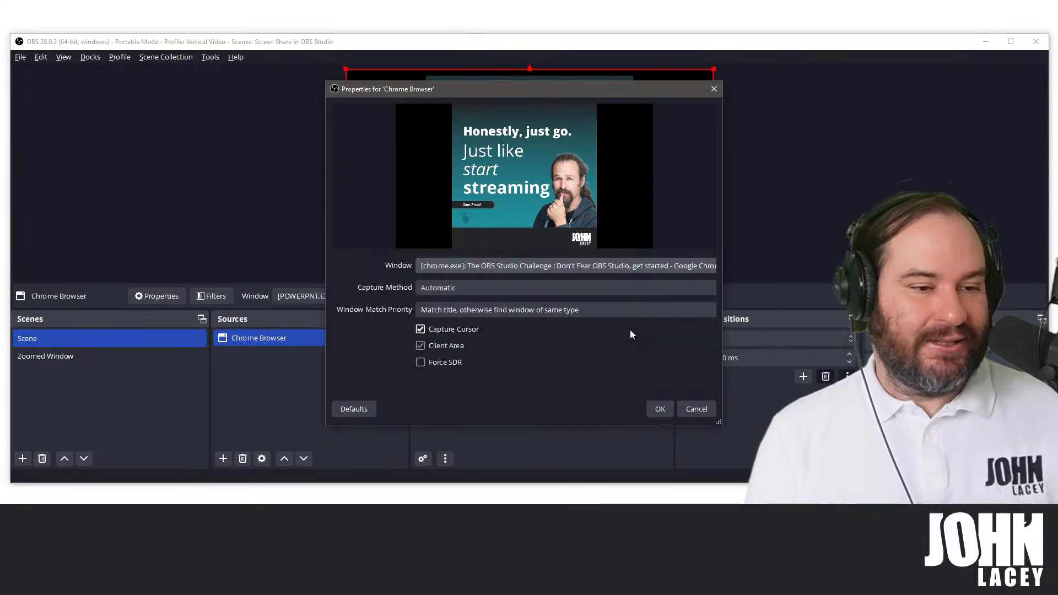
{"action": "left_click", "coordinate": [669, 411]}
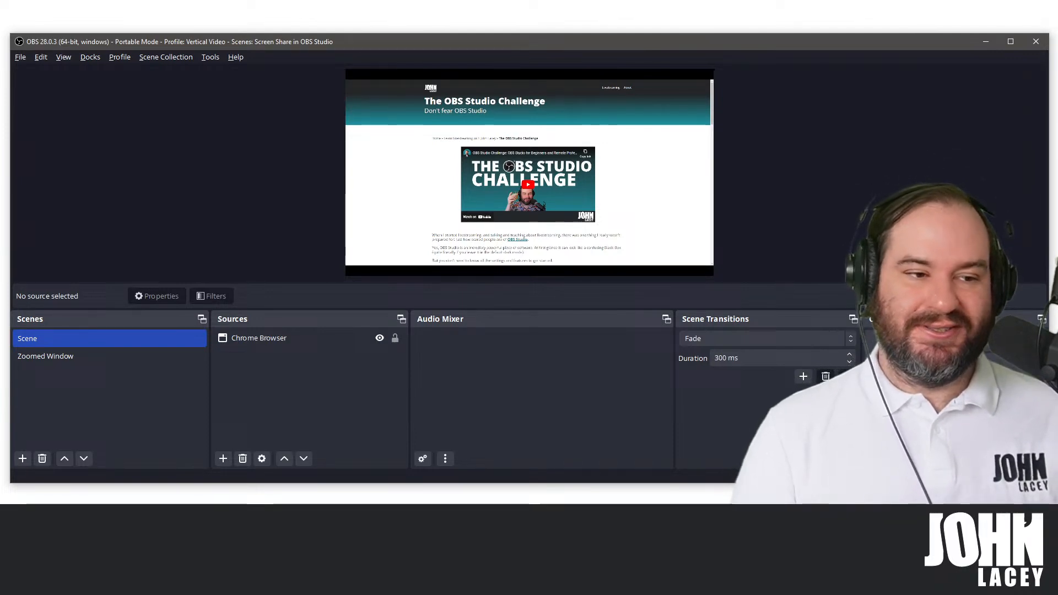
Switch to the Chrome window and cycle to the next browser tab and back.
{"action": "key", "text": "alt+Tab"}
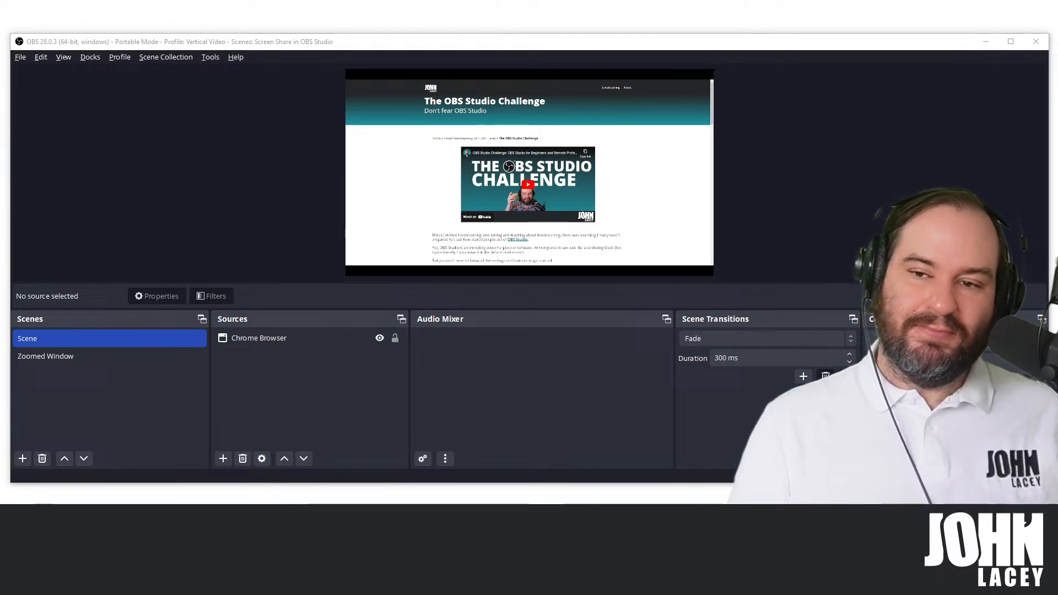
{"action": "key", "text": "ctrl+Tab"}
{"action": "key", "text": "ctrl+shift+Tab"}
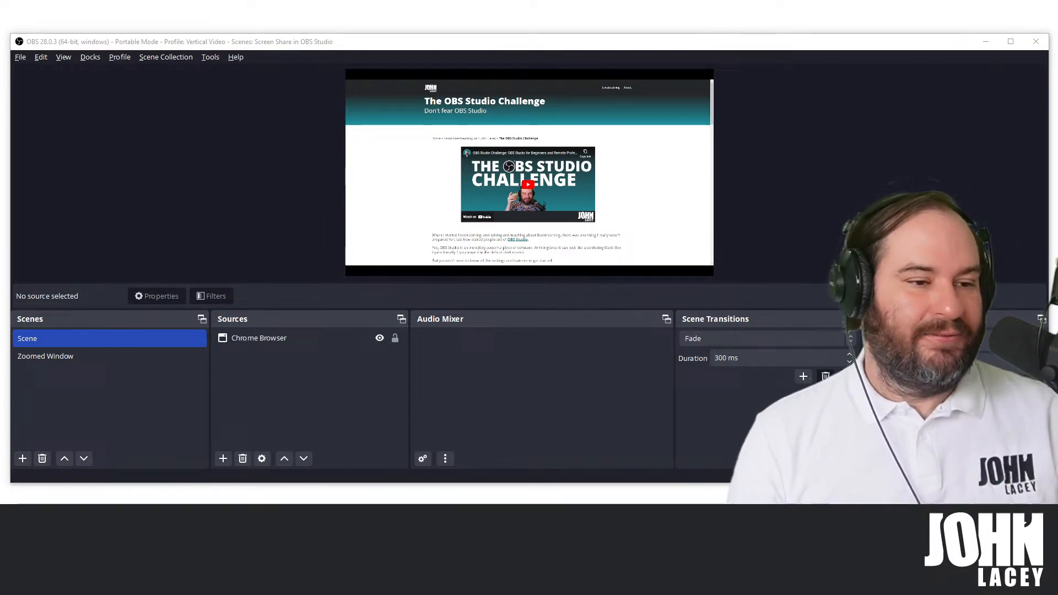
Show the Zoomed Window scene and scroll The OBS Studio Challenge page down to its end and back to the beginning.
{"action": "left_click", "coordinate": [59, 352]}
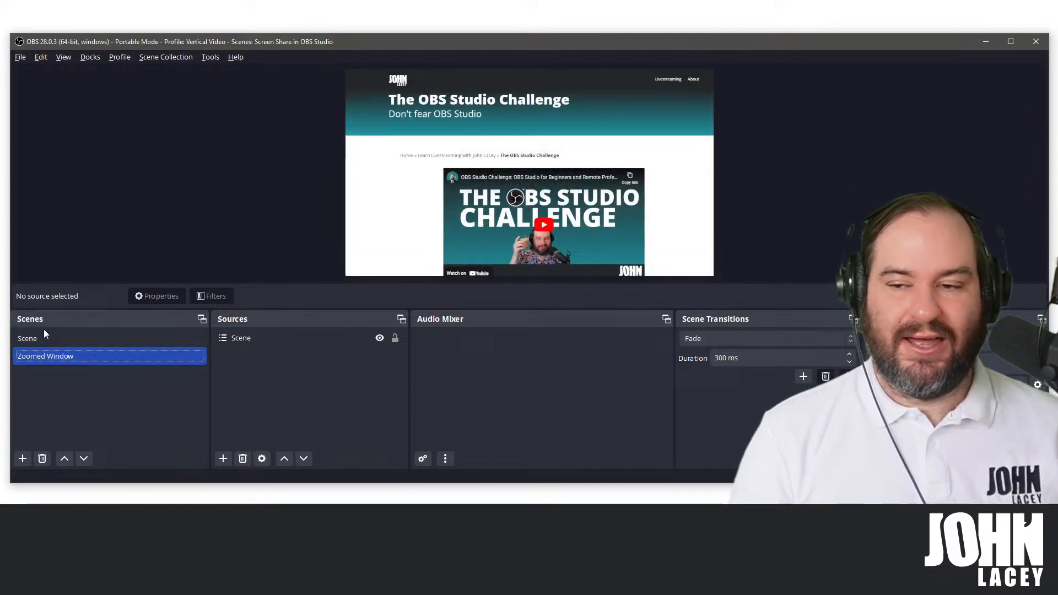
{"action": "key", "text": "alt+Tab"}
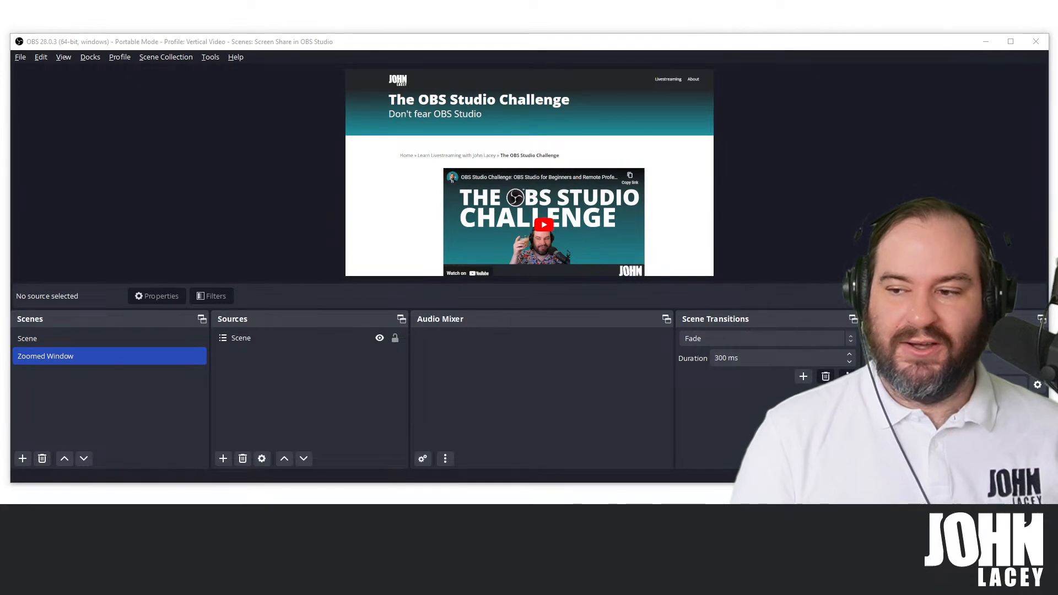
{"action": "scroll", "coordinate": [692, 195], "scroll_direction": "down", "scroll_amount": 5}
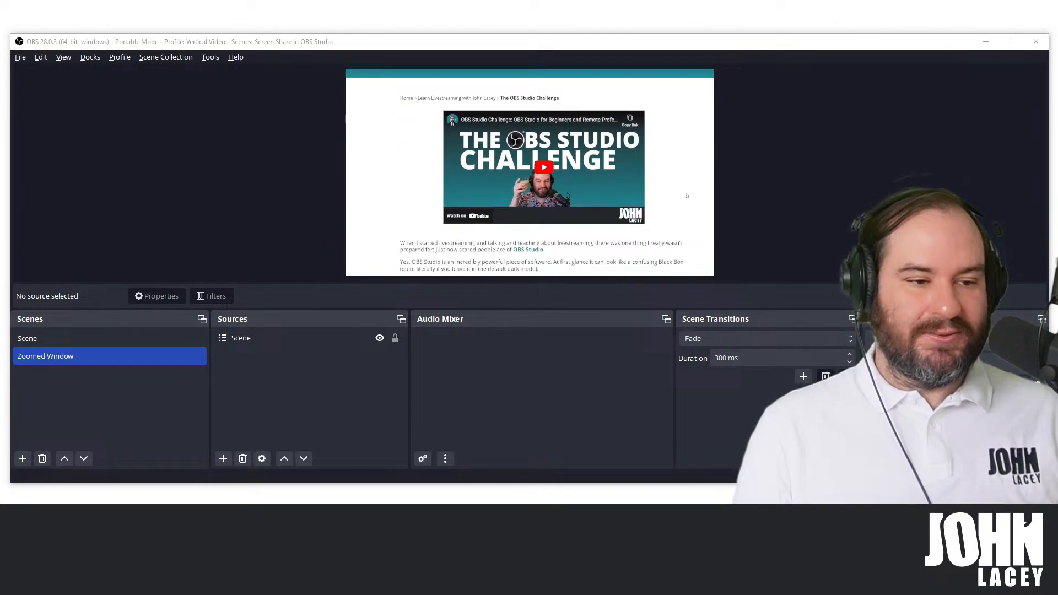
{"action": "scroll", "coordinate": [687, 195], "scroll_direction": "down", "scroll_amount": 3}
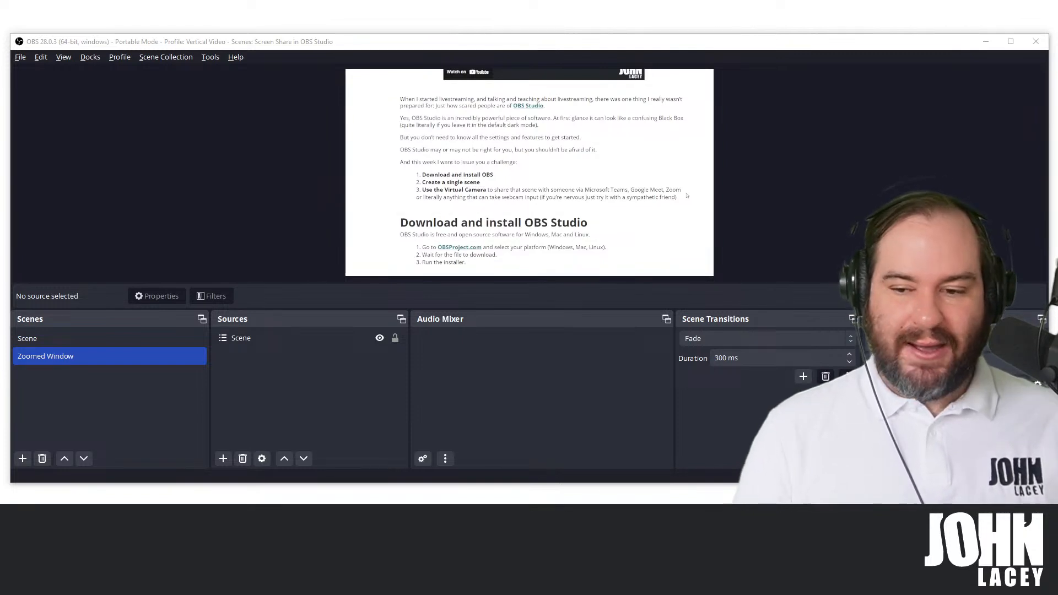
{"action": "scroll", "coordinate": [687, 195], "scroll_direction": "down", "scroll_amount": 5}
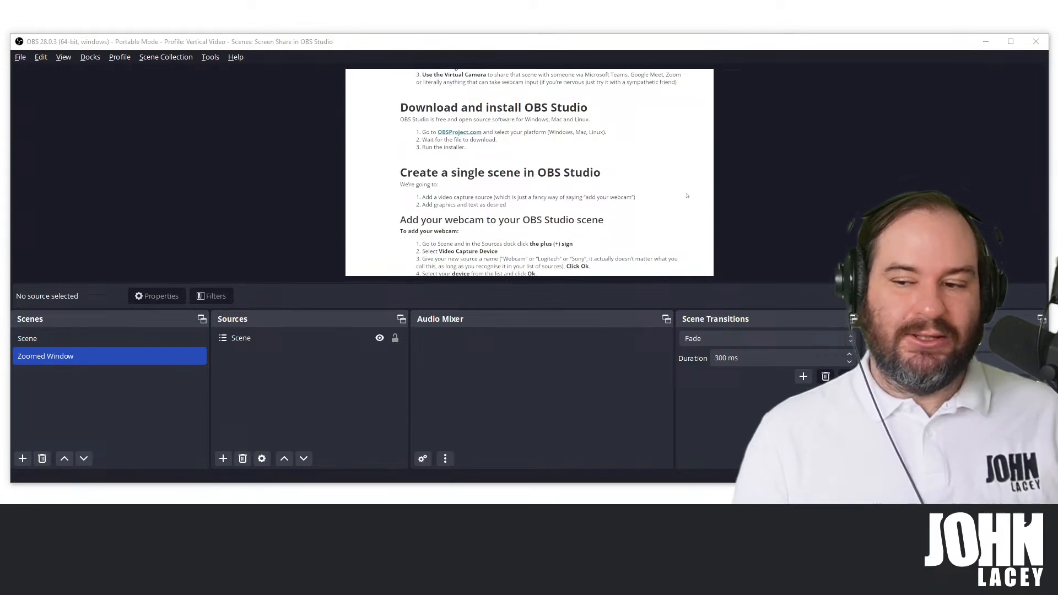
{"action": "scroll", "coordinate": [686, 195], "scroll_direction": "down", "scroll_amount": 5}
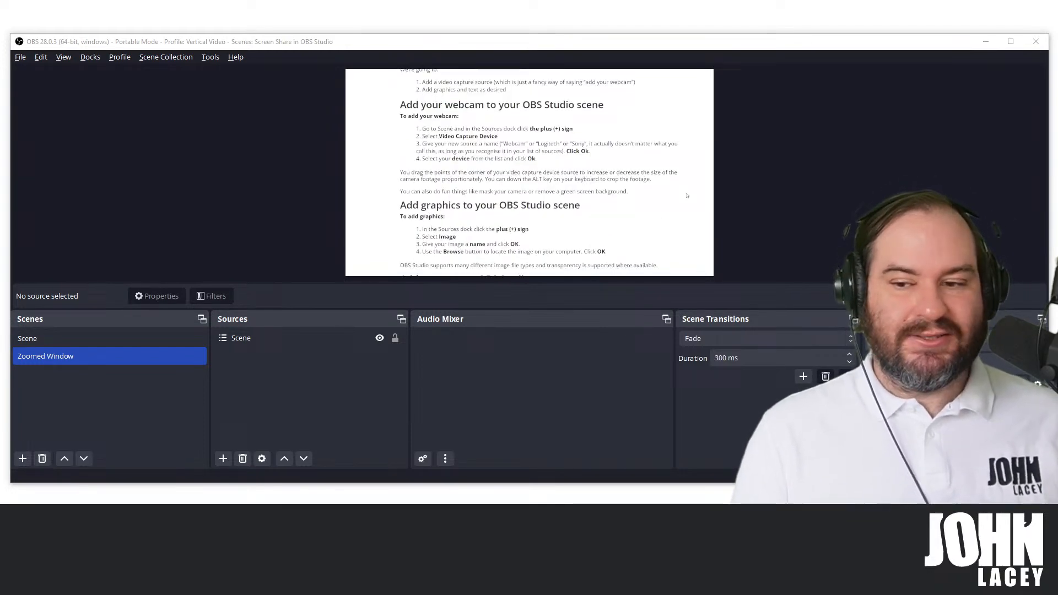
{"action": "scroll", "coordinate": [687, 195], "scroll_direction": "down", "scroll_amount": 7}
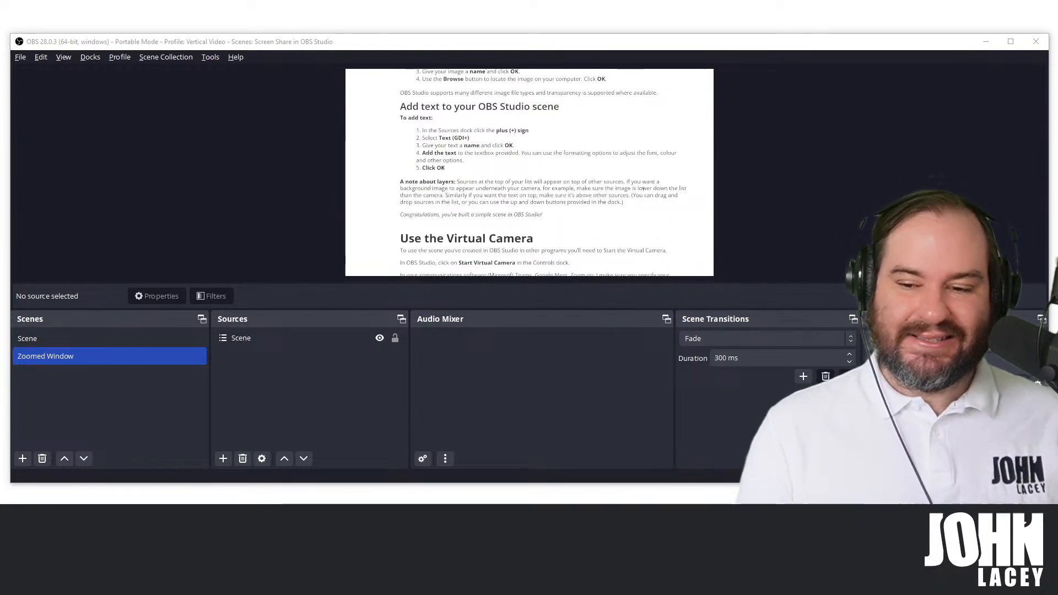
{"action": "scroll", "coordinate": [643, 188], "scroll_direction": "down", "scroll_amount": 6}
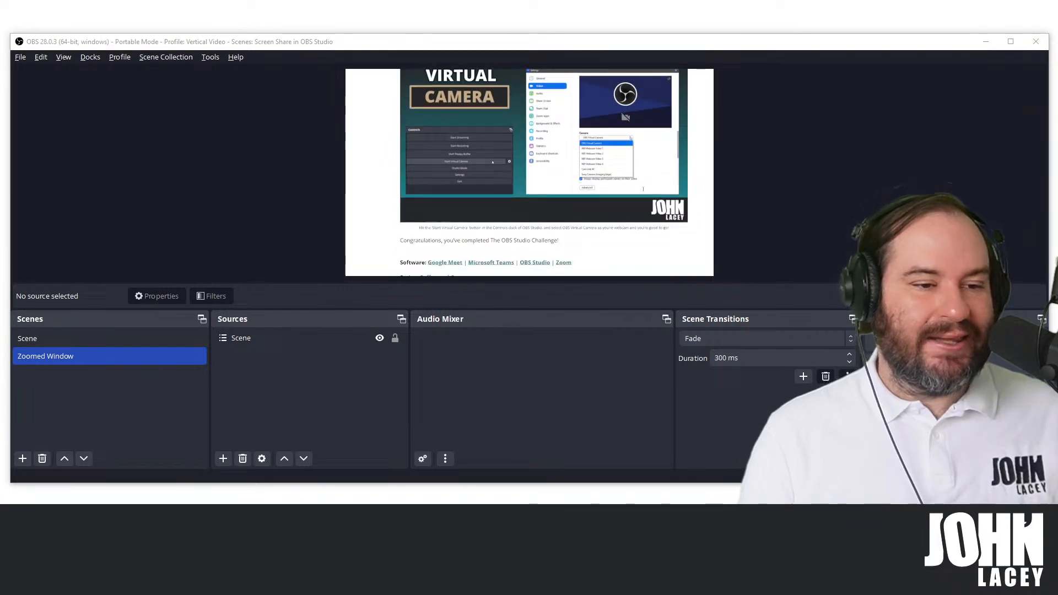
{"action": "scroll", "coordinate": [643, 188], "scroll_direction": "down", "scroll_amount": 4}
{"action": "scroll", "coordinate": [642, 191], "scroll_direction": "up", "scroll_amount": 20}
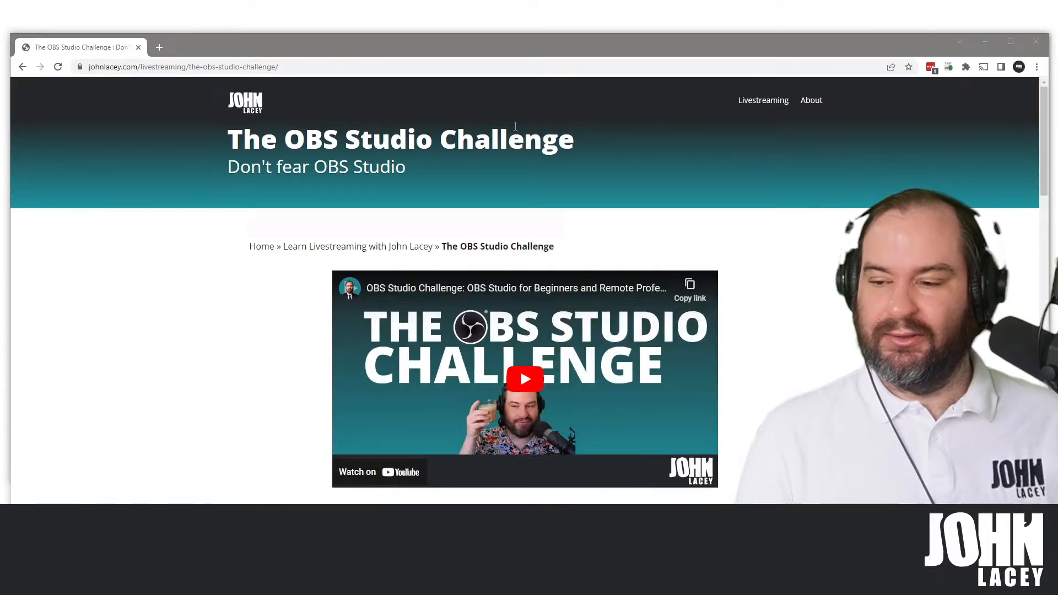
Maximize the Chrome window and scroll The OBS Studio Challenge page down to the Use the Virtual Camera section and back to the beginning.
{"action": "left_click", "coordinate": [808, 265]}
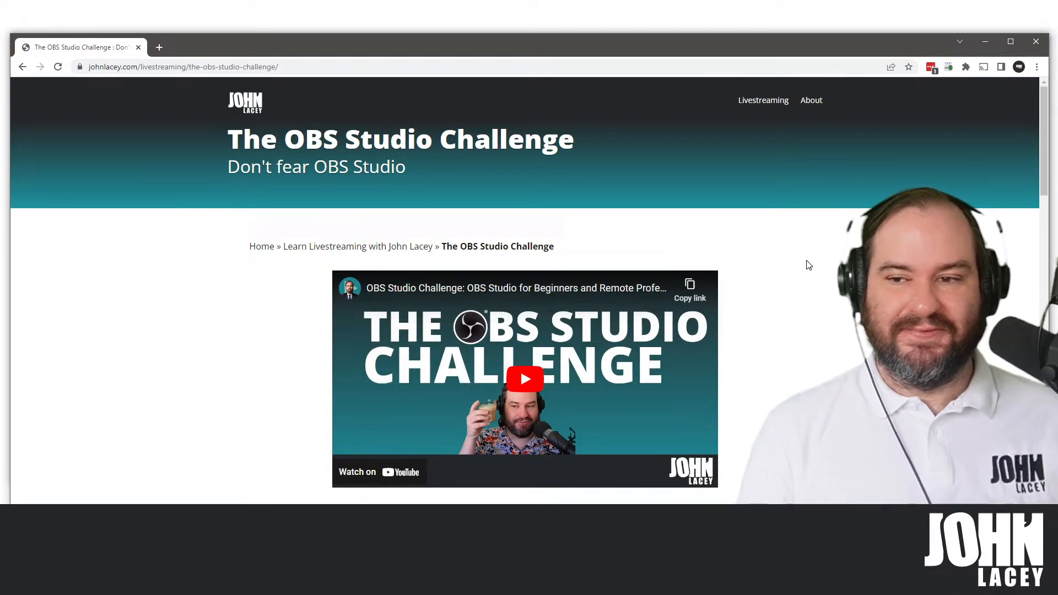
{"action": "left_click", "coordinate": [1010, 41]}
{"action": "scroll", "coordinate": [523, 270], "scroll_direction": "down", "scroll_amount": 15}
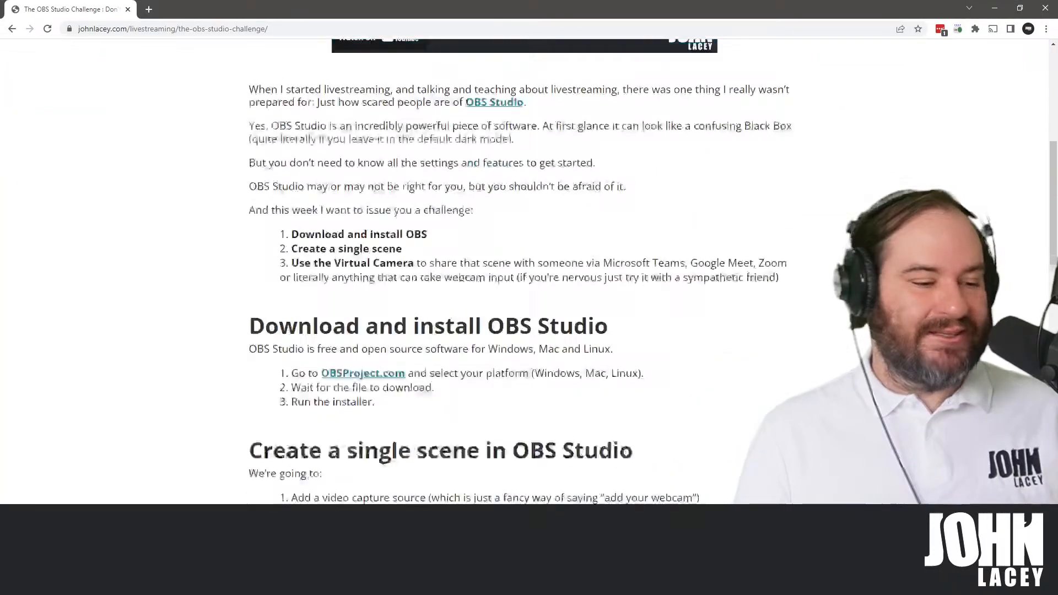
{"action": "scroll", "coordinate": [523, 270], "scroll_direction": "down", "scroll_amount": 13}
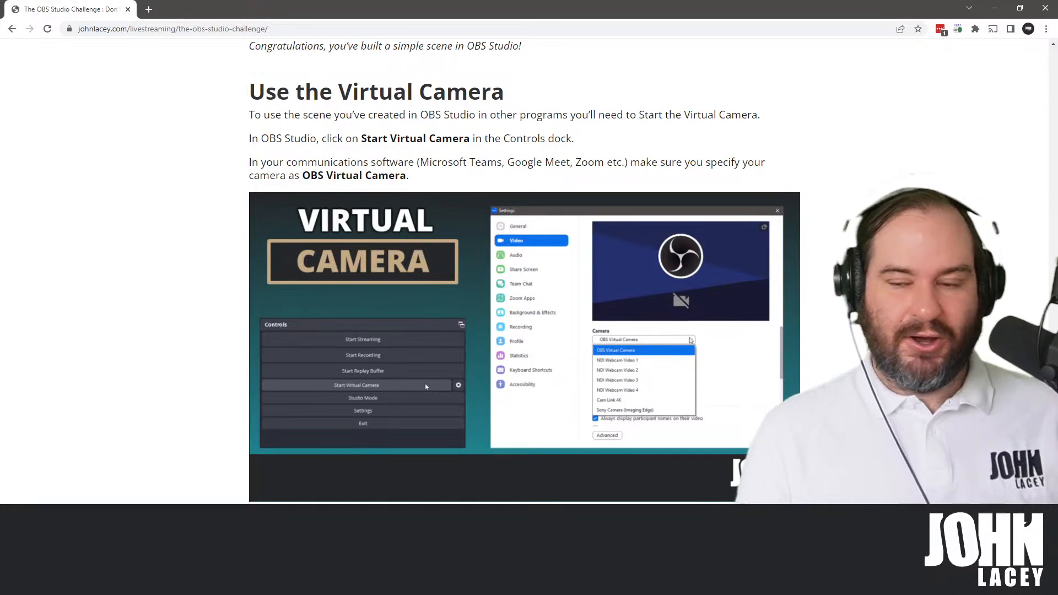
{"action": "scroll", "coordinate": [384, 380], "scroll_direction": "down", "scroll_amount": 1}
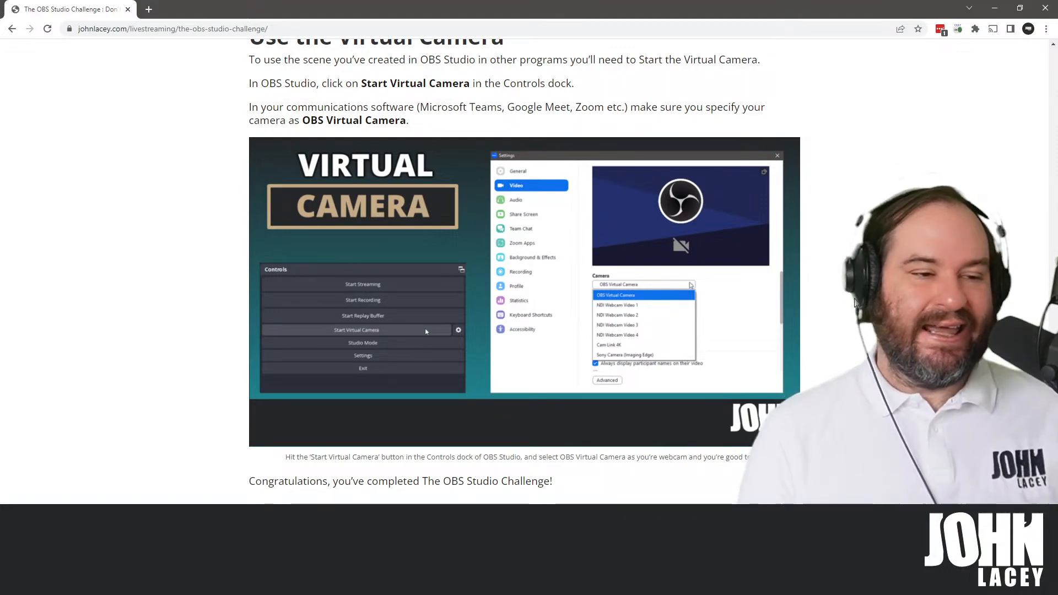
{"action": "scroll", "coordinate": [855, 303], "scroll_direction": "up", "scroll_amount": 8}
{"action": "scroll", "coordinate": [524, 270], "scroll_direction": "up", "scroll_amount": 20}
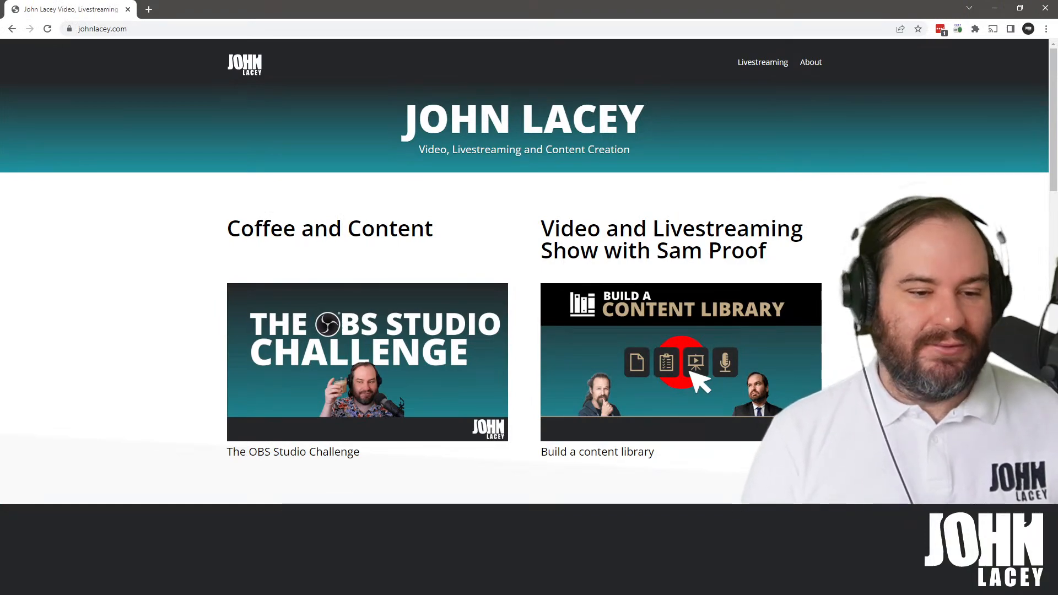
Look through the website's home page down to its footer and back up.
{"action": "scroll", "coordinate": [523, 275], "scroll_direction": "down", "scroll_amount": 20}
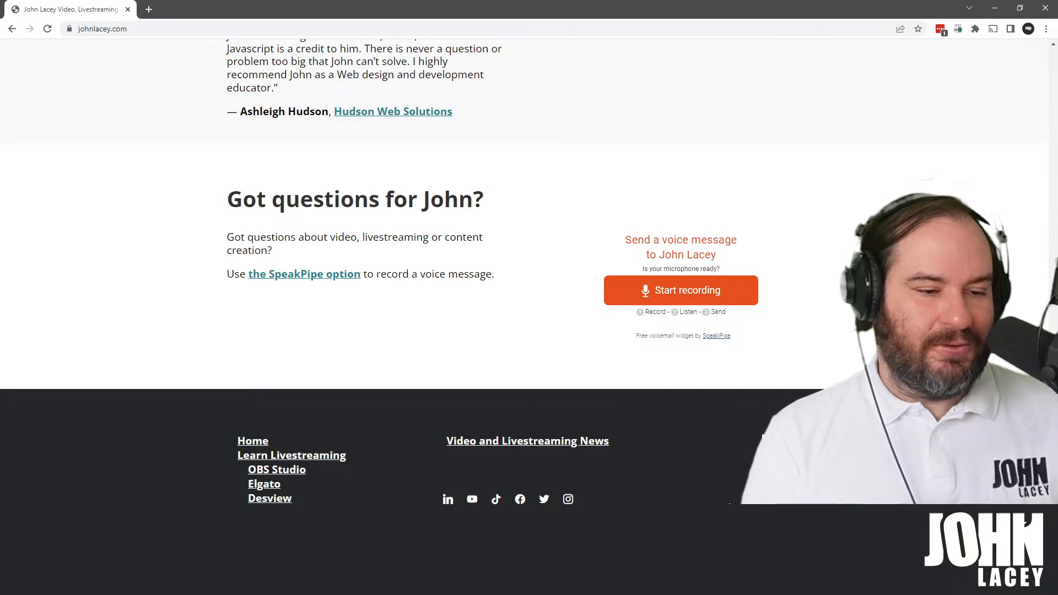
{"action": "scroll", "coordinate": [729, 503], "scroll_direction": "up", "scroll_amount": 20}
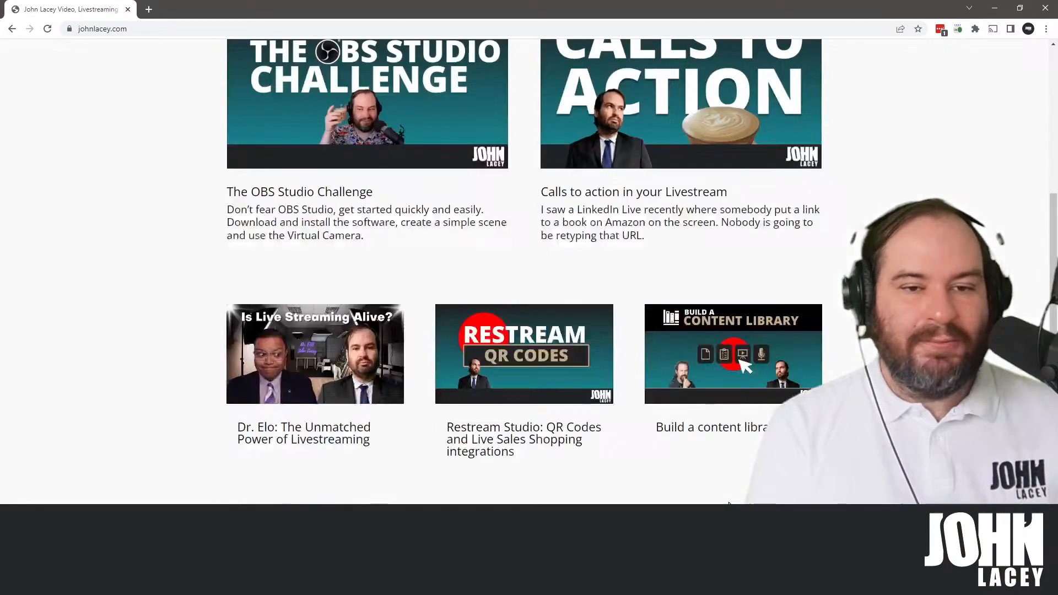